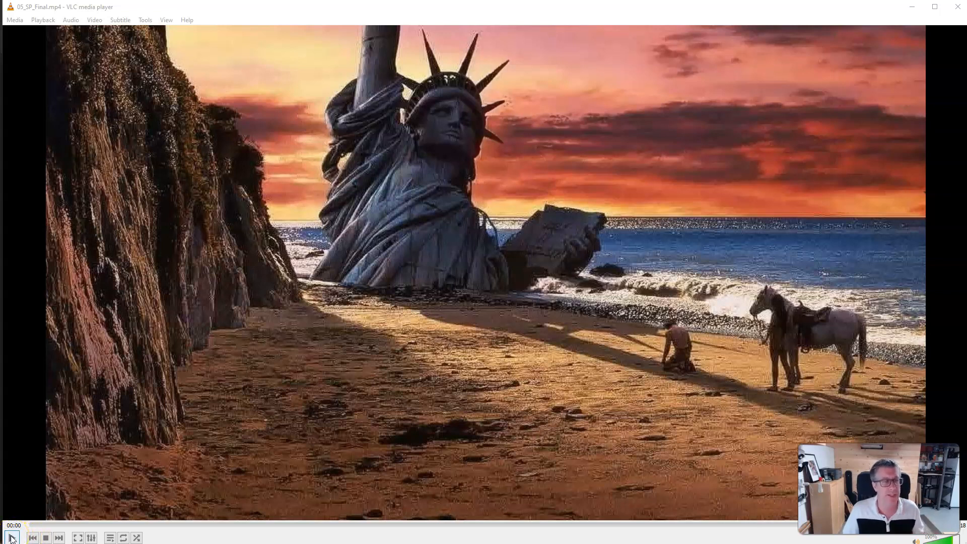
- Browse the Student Files Updated folder, opening the 00 - Premade Graphics and 01 - Animate Files subfolders
left_click(11, 538)
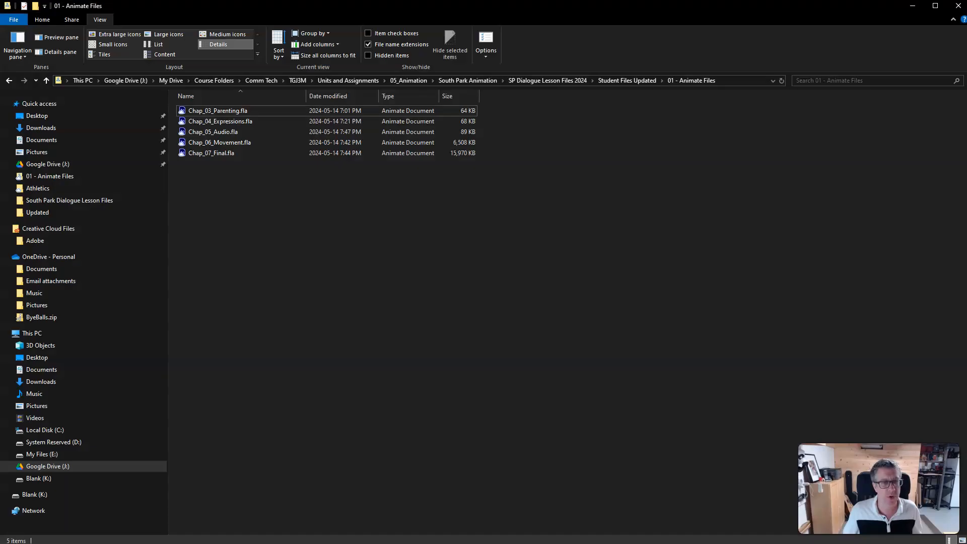
left_click(624, 80)
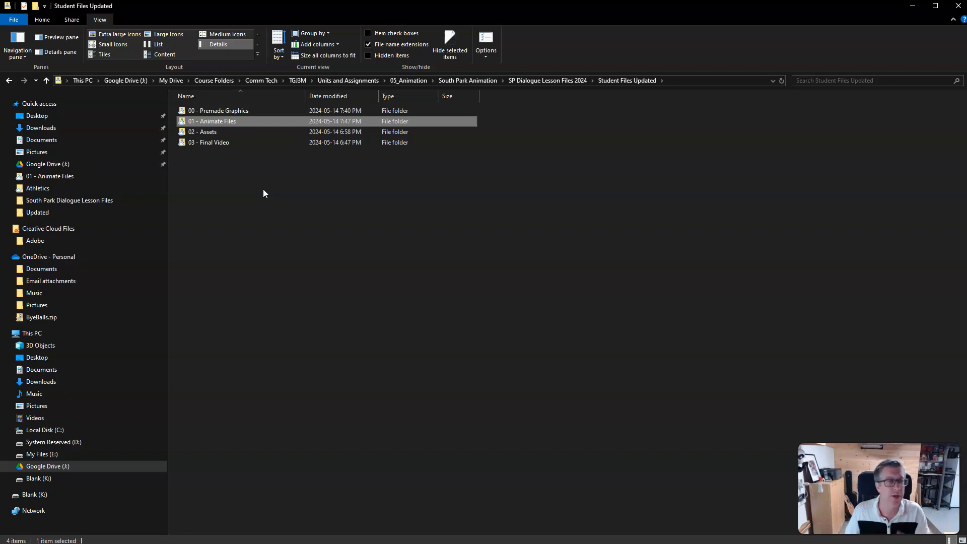
left_click(220, 173)
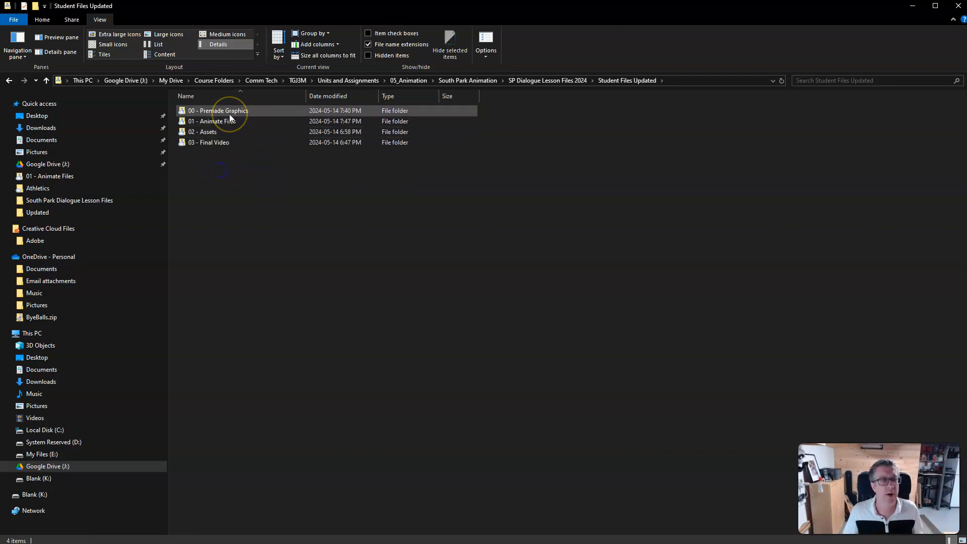
double_click(229, 114)
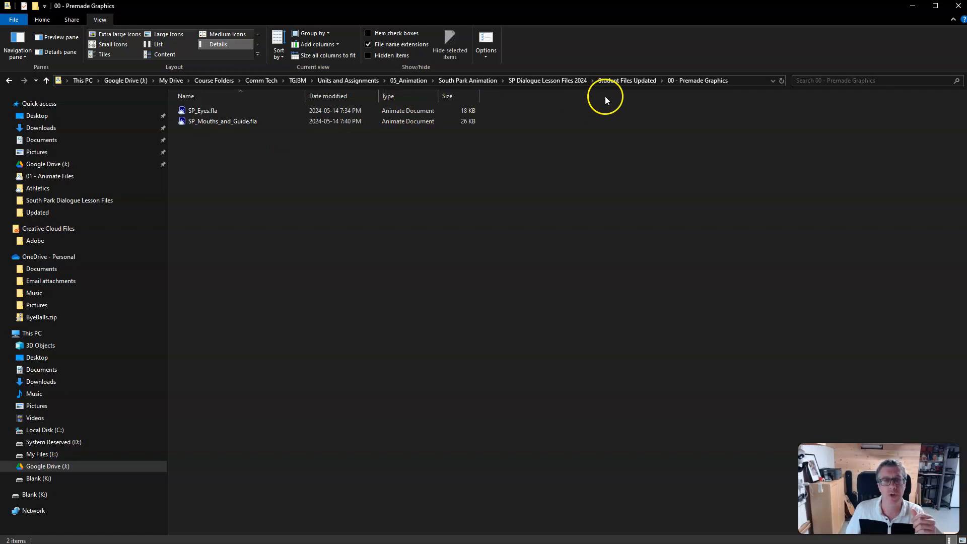
left_click(625, 82)
double_click(232, 126)
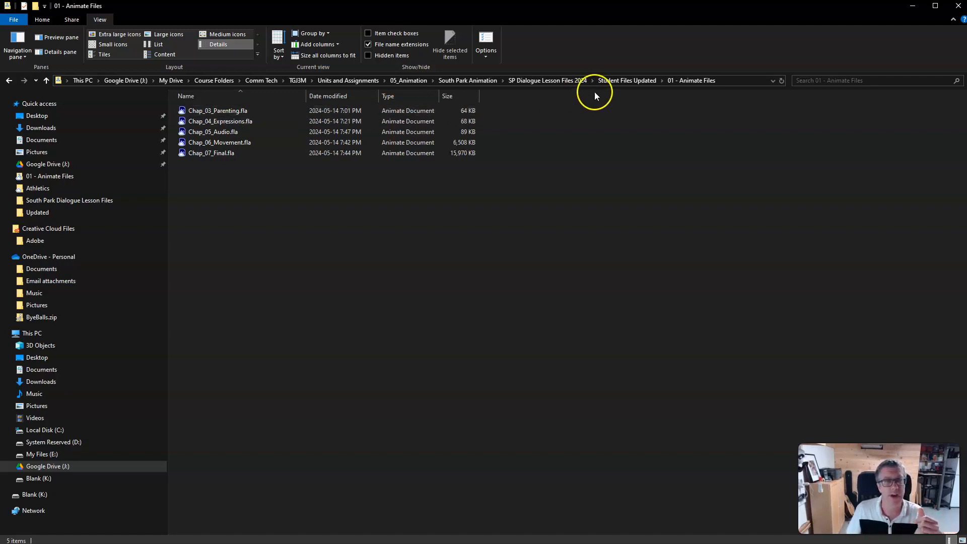
- Browse the 02 - Assets and 03 - Final Video folders of the student files
left_click(639, 80)
double_click(210, 131)
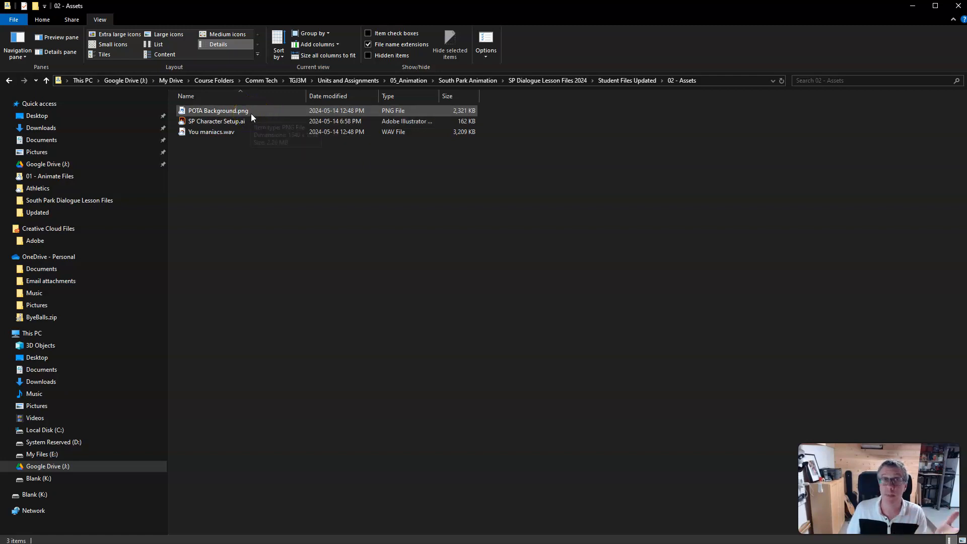
left_click(236, 123)
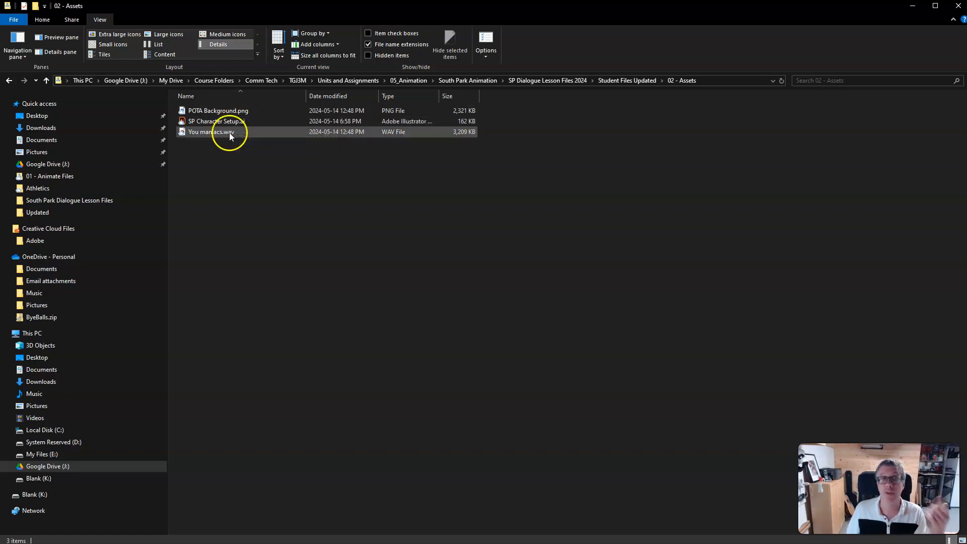
left_click(625, 81)
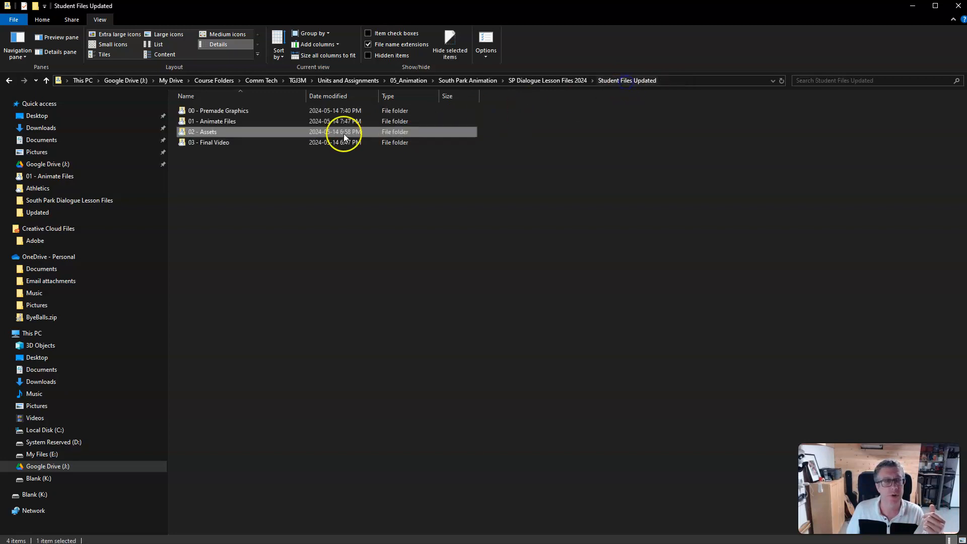
left_click(225, 143)
double_click(225, 143)
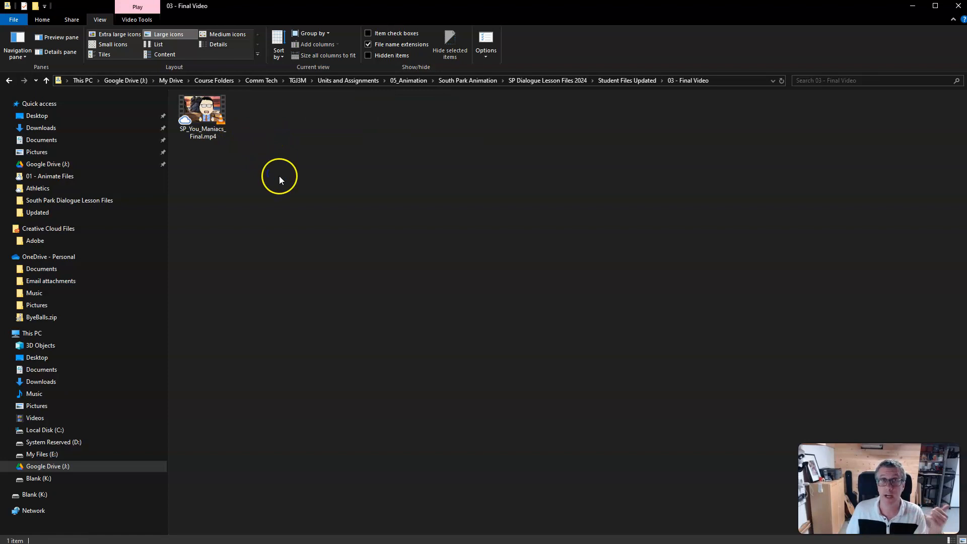
left_click(625, 82)
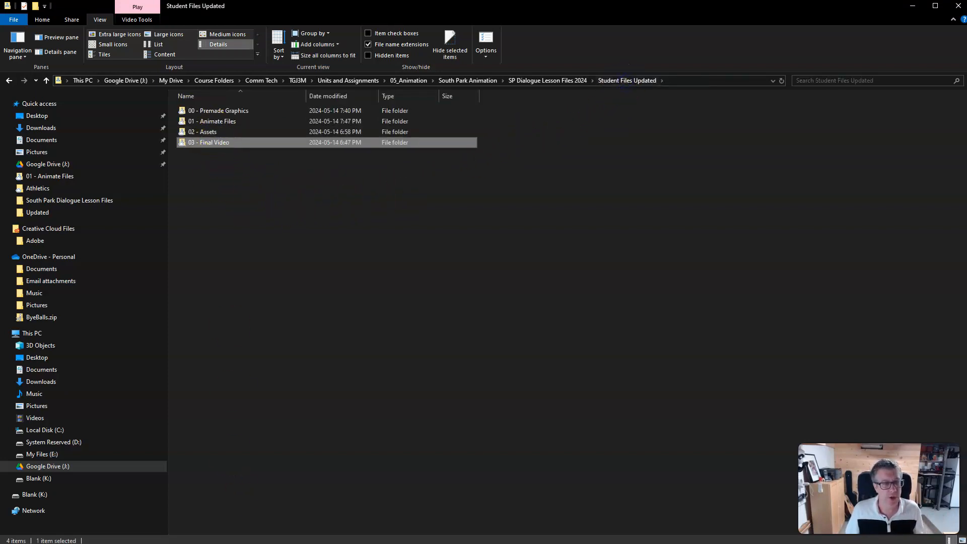
double_click(210, 134)
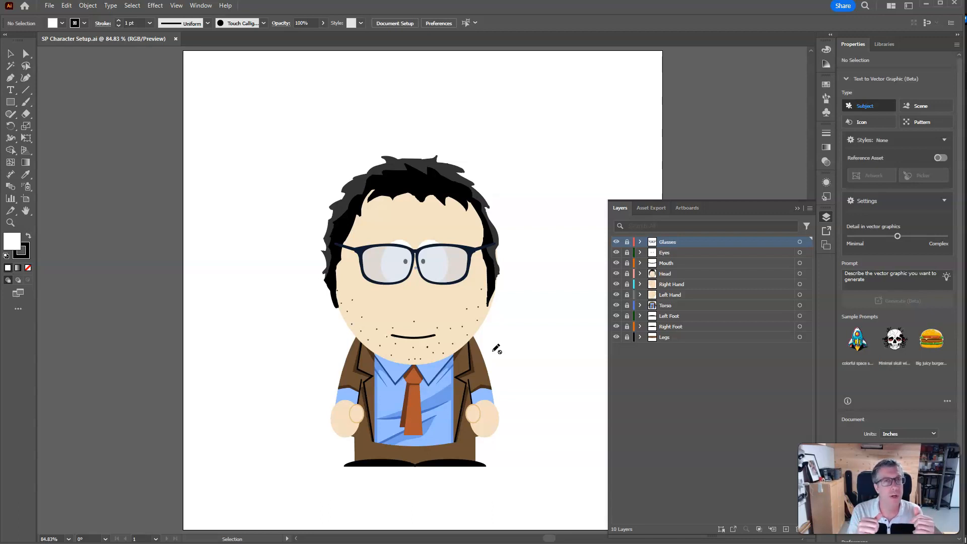
- Toggle the visibility of the Glasses, Eyes, Mouth and Head layers to examine each part of the character
left_click(616, 243)
left_click(616, 244)
left_click(616, 244)
left_click(617, 244)
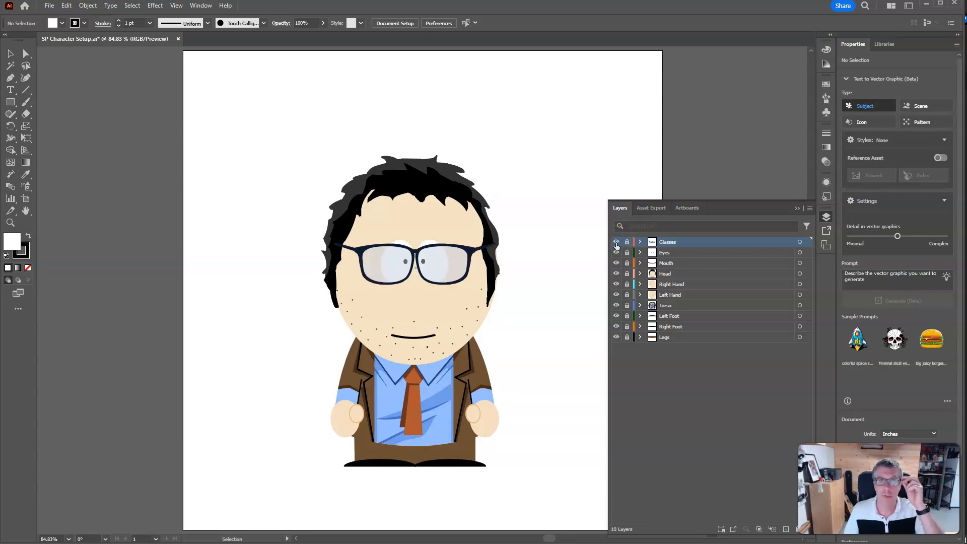
left_click(616, 243)
left_click(617, 243)
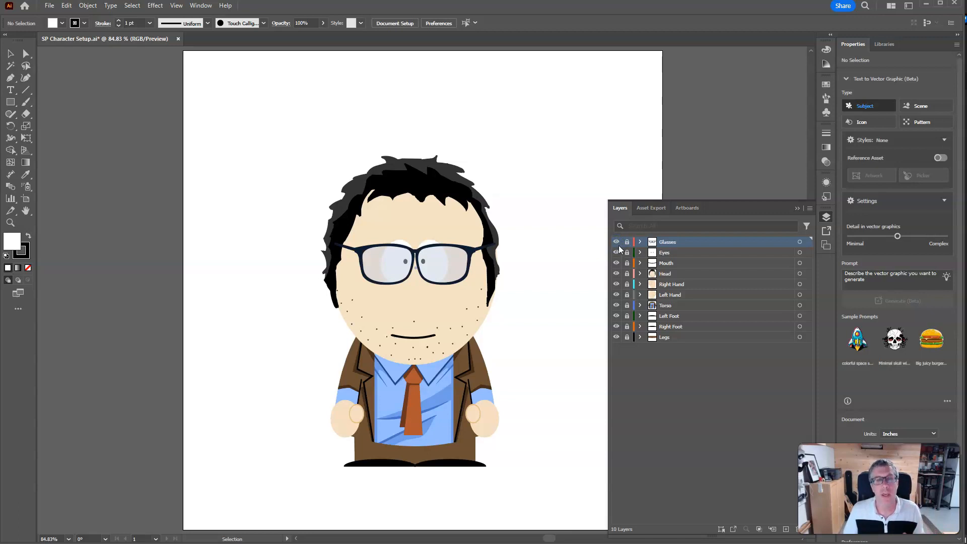
left_click(618, 253)
left_click(618, 252)
left_click(616, 263)
left_click(616, 263)
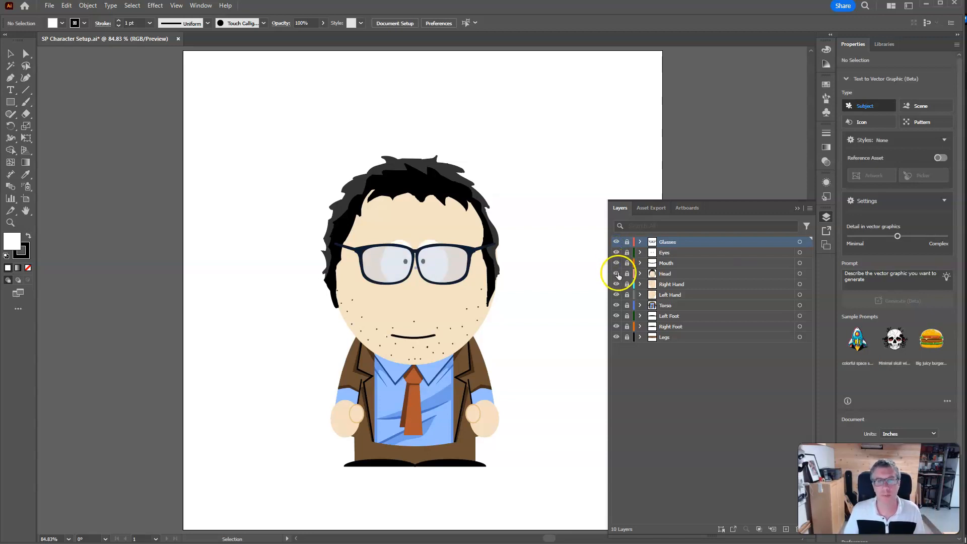
left_click(617, 273)
left_click(616, 273)
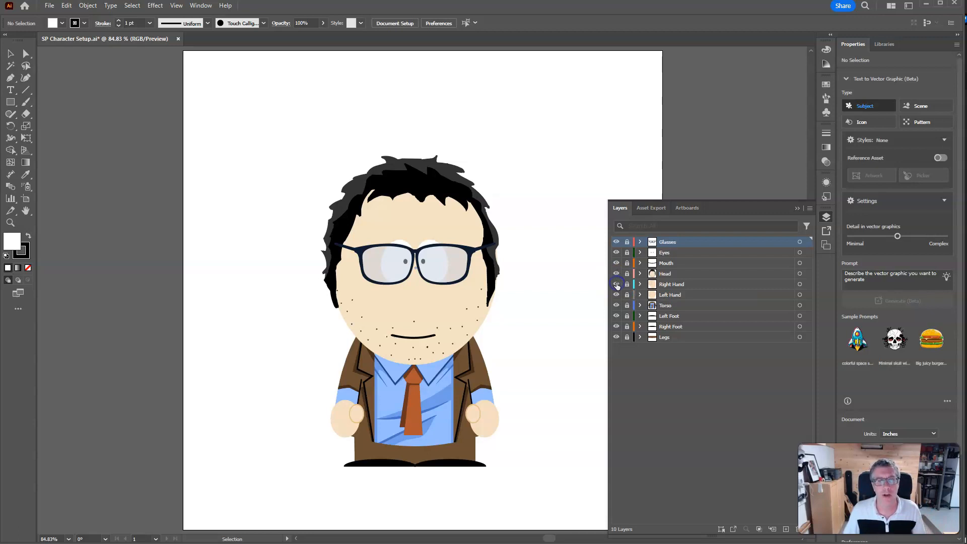
- Toggle the visibility of the hand and Head layers to examine how the character parts are separated
left_click(616, 295)
left_click(617, 294)
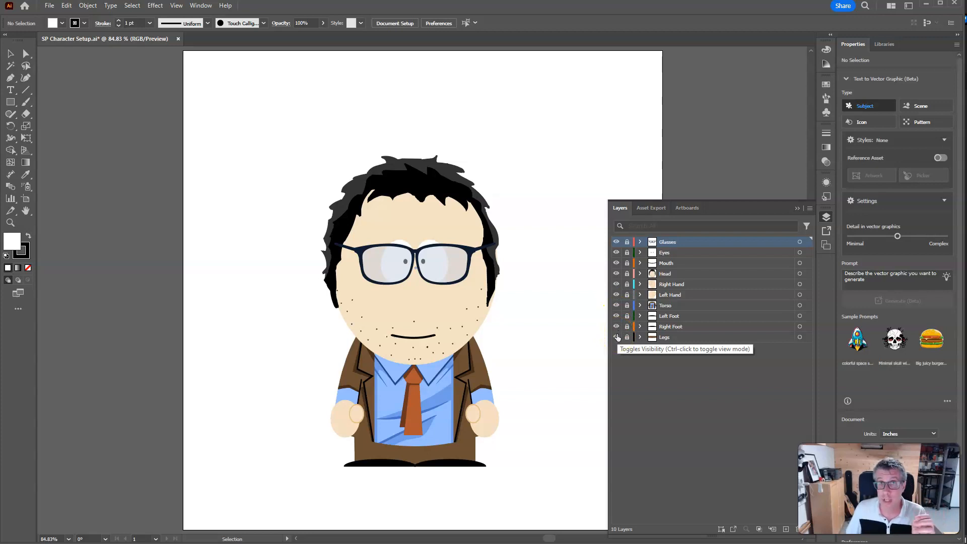
left_click(616, 295)
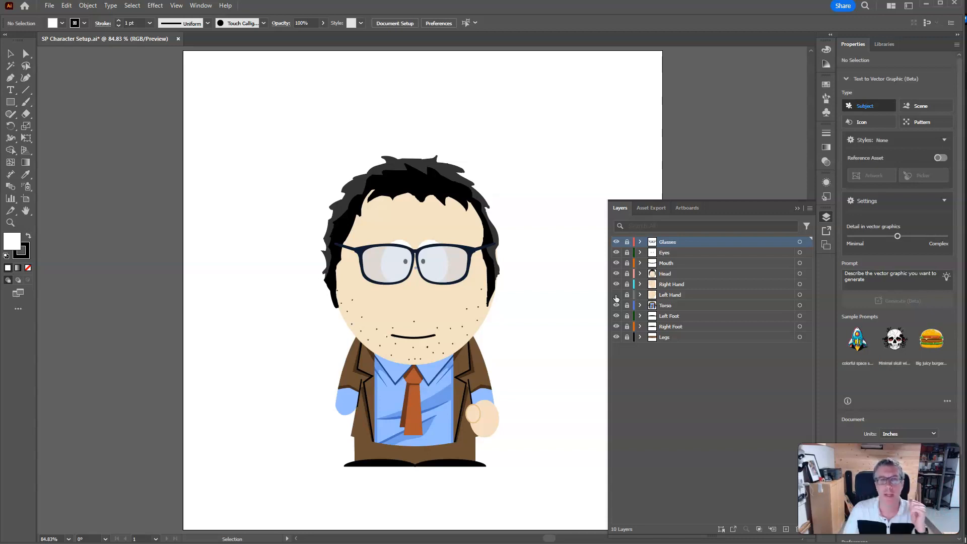
left_click(616, 294)
left_click(616, 273)
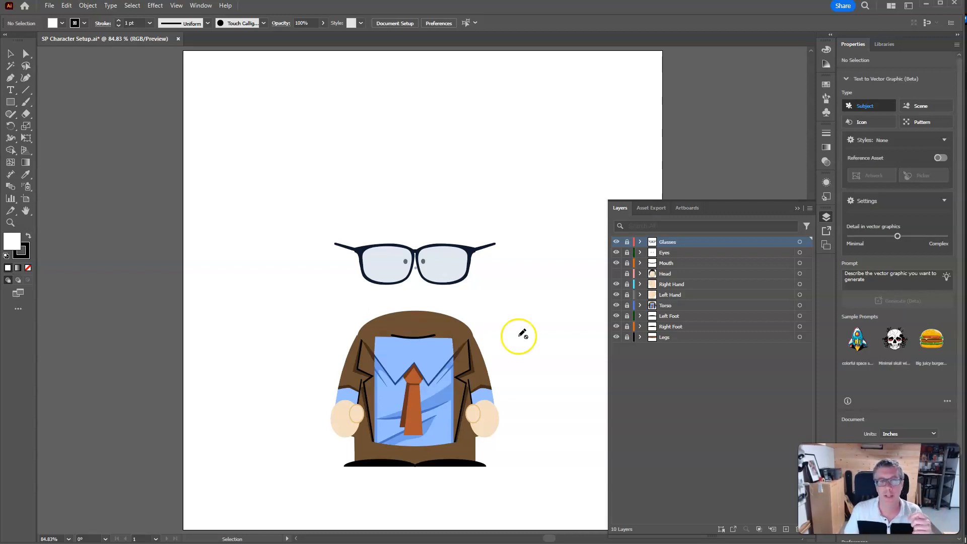
left_click(616, 273)
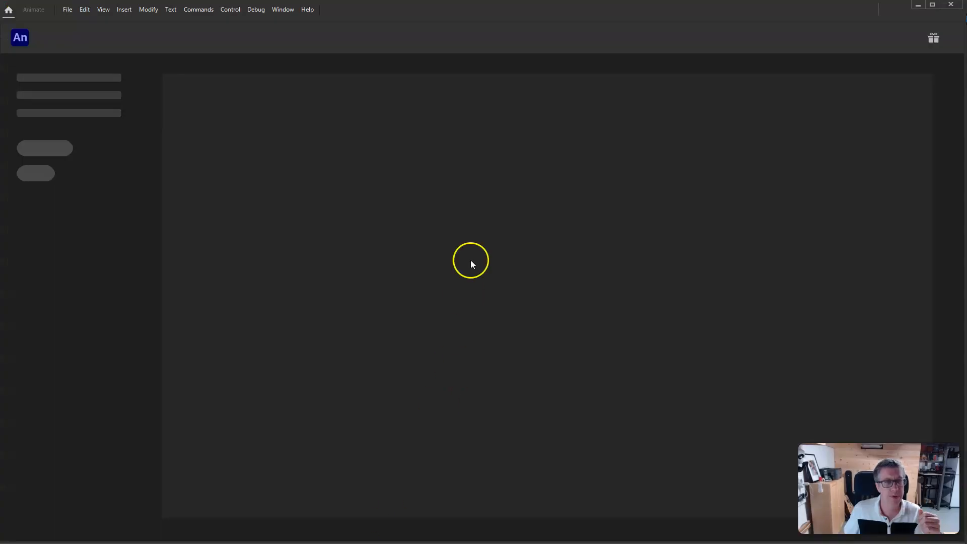
- Create a new Character Animation document using the HD 1280 x 720 preset
left_click(68, 12)
left_click(72, 21)
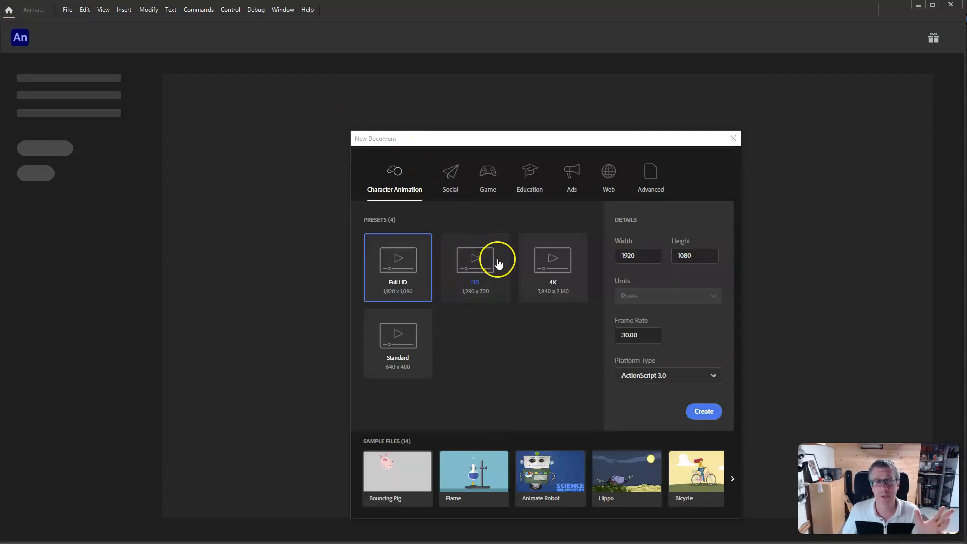
left_click(468, 282)
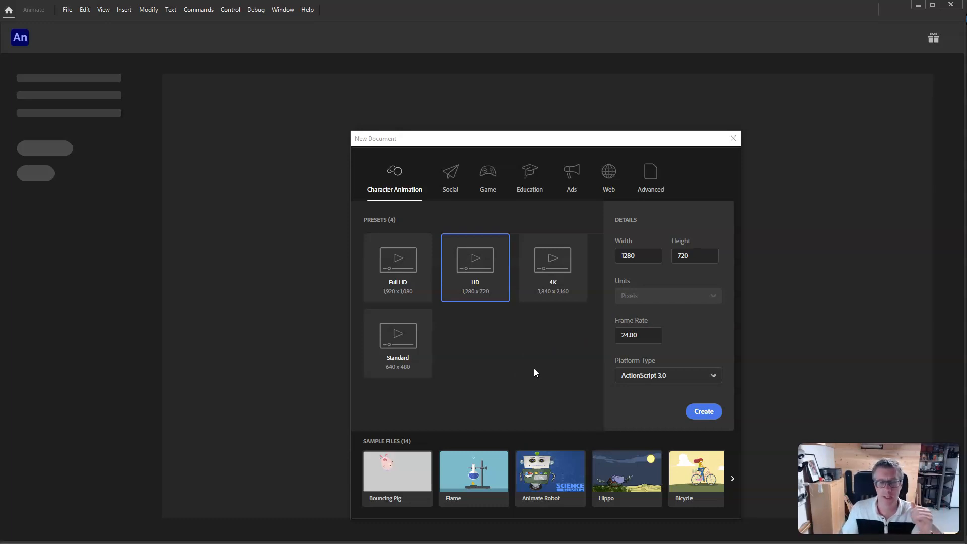
left_click(698, 413)
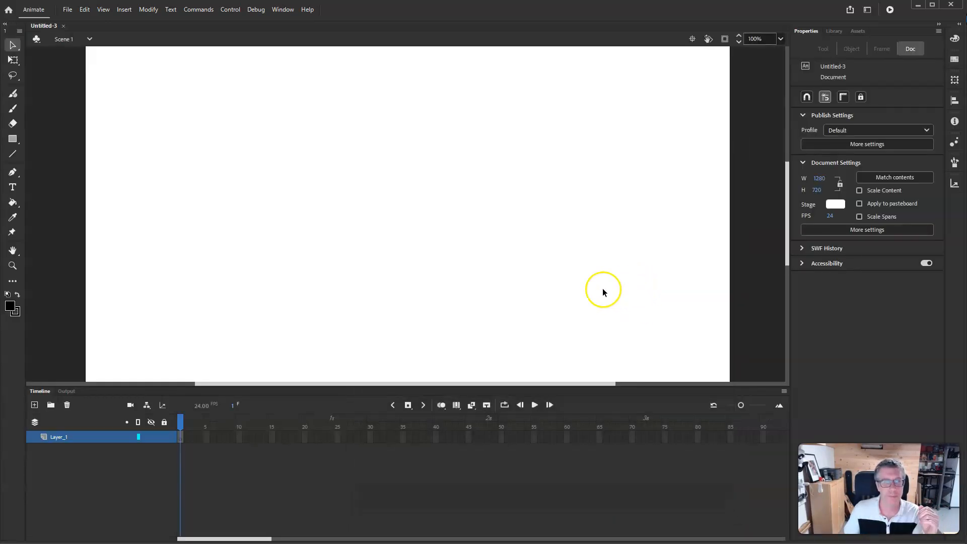
- Fit the stage in view and import SP Character Setup.ai from the Assets folder to the stage
double_click(13, 250)
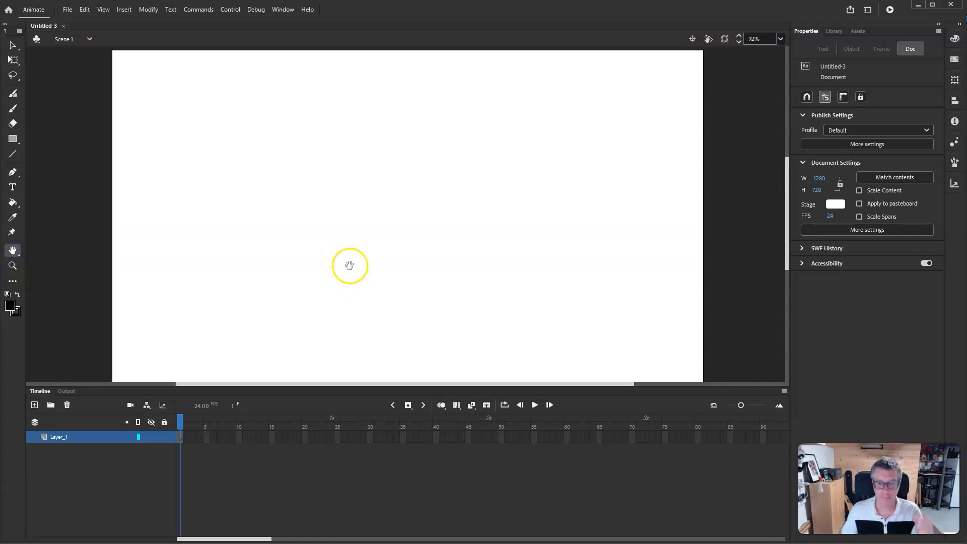
left_click(68, 9)
mouse_move(112, 157)
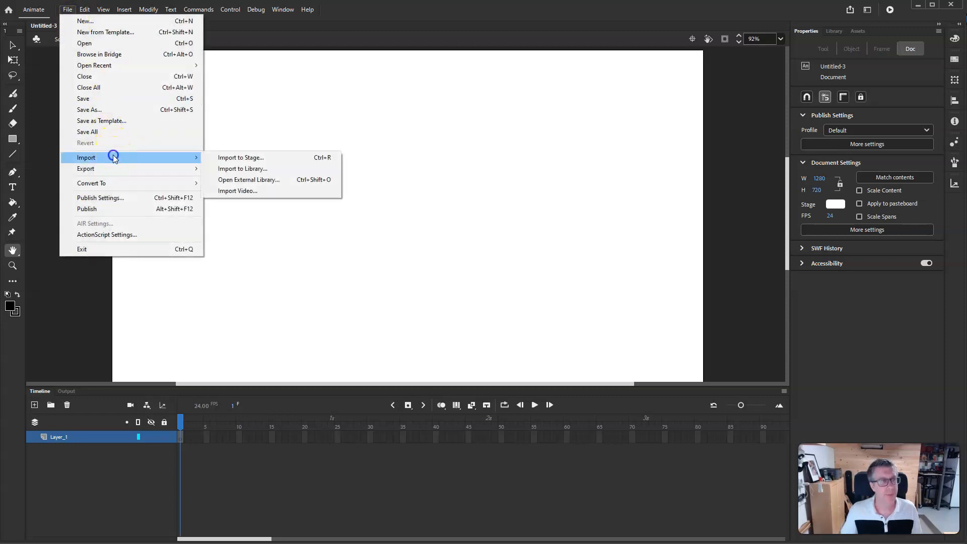
left_click(239, 161)
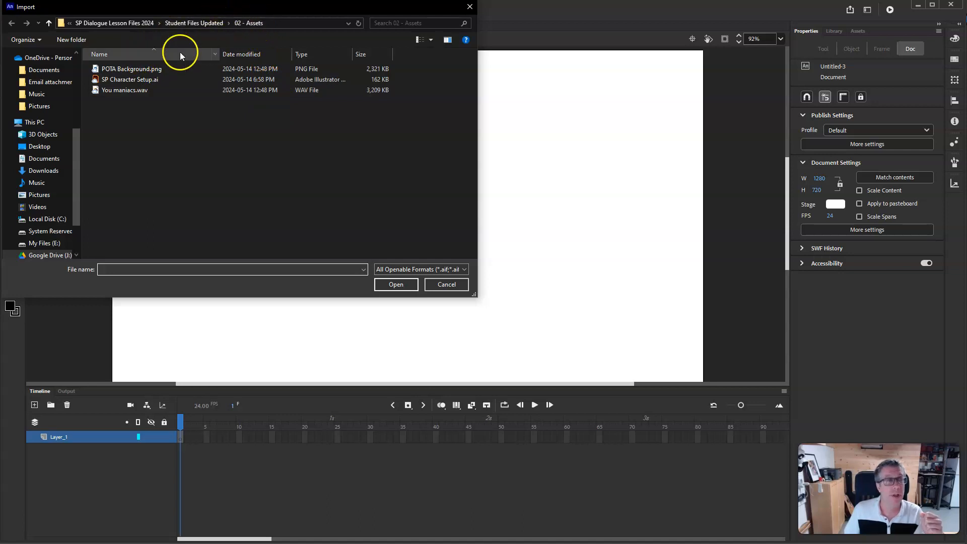
left_click(149, 82)
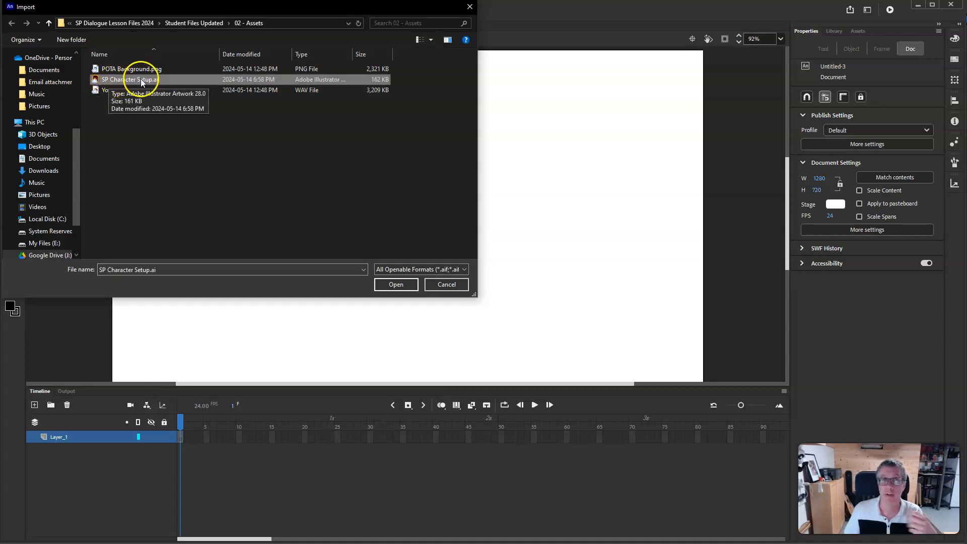
left_click(396, 284)
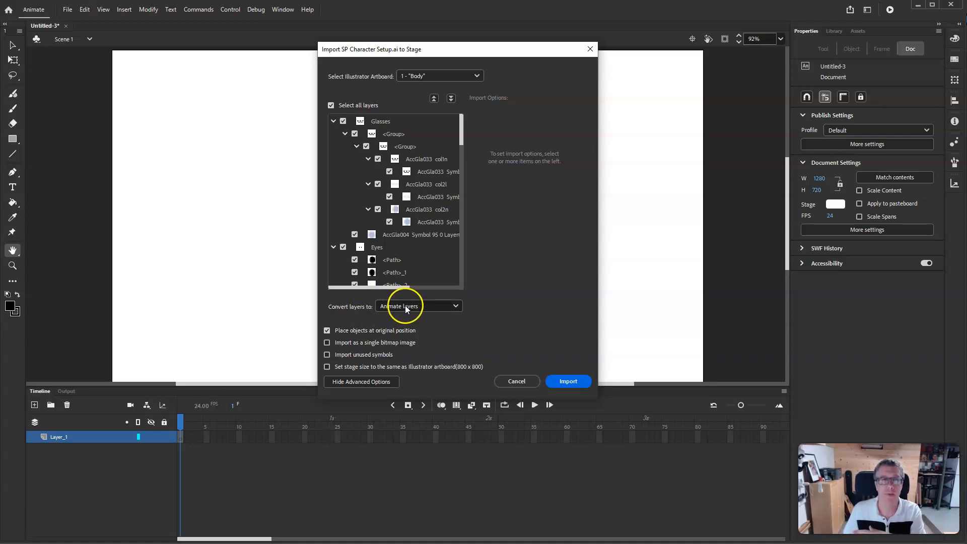
- Collapse all layer groups in the import dialog and import the artwork as Animate layers
left_click(333, 121)
left_click(333, 133)
left_click(333, 146)
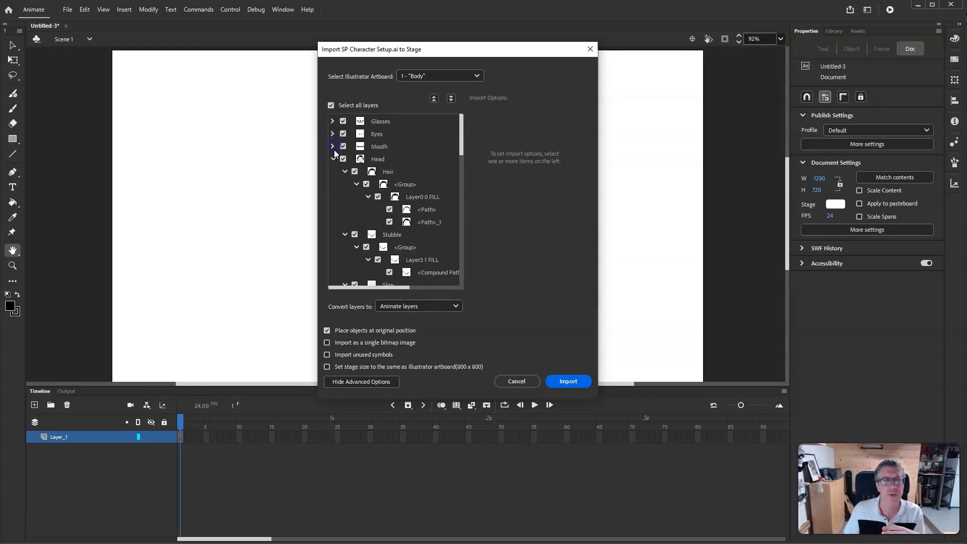
left_click(333, 160)
left_click(332, 172)
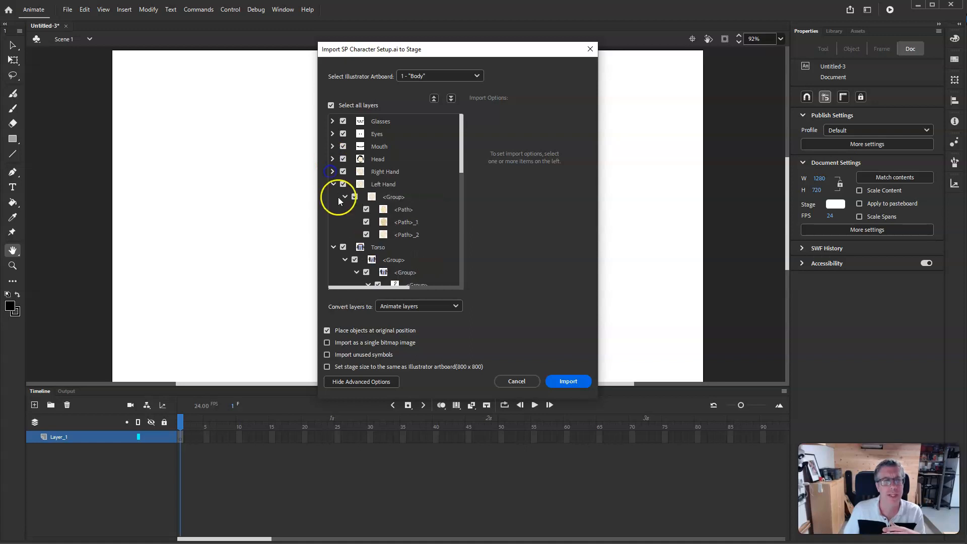
left_click(333, 184)
left_click(333, 197)
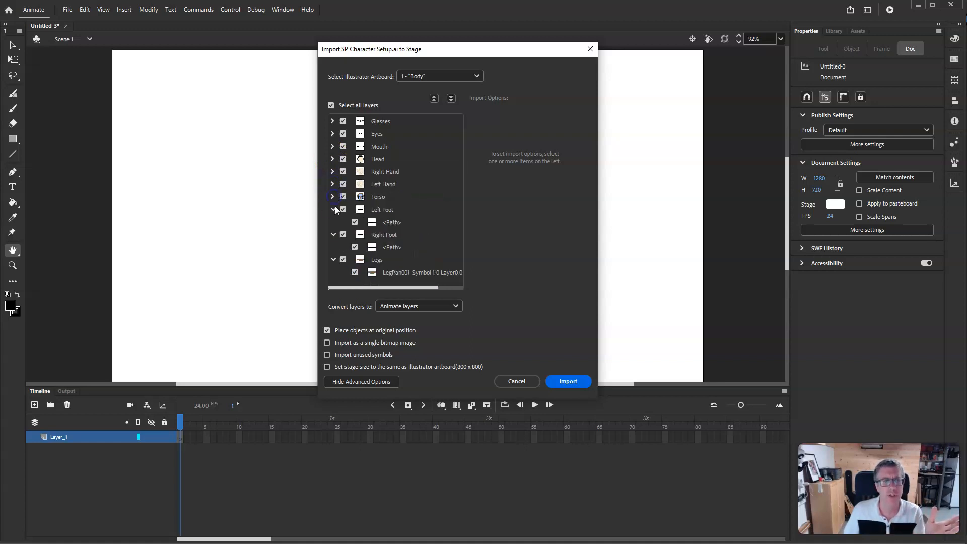
left_click(335, 209)
left_click(334, 222)
left_click(334, 235)
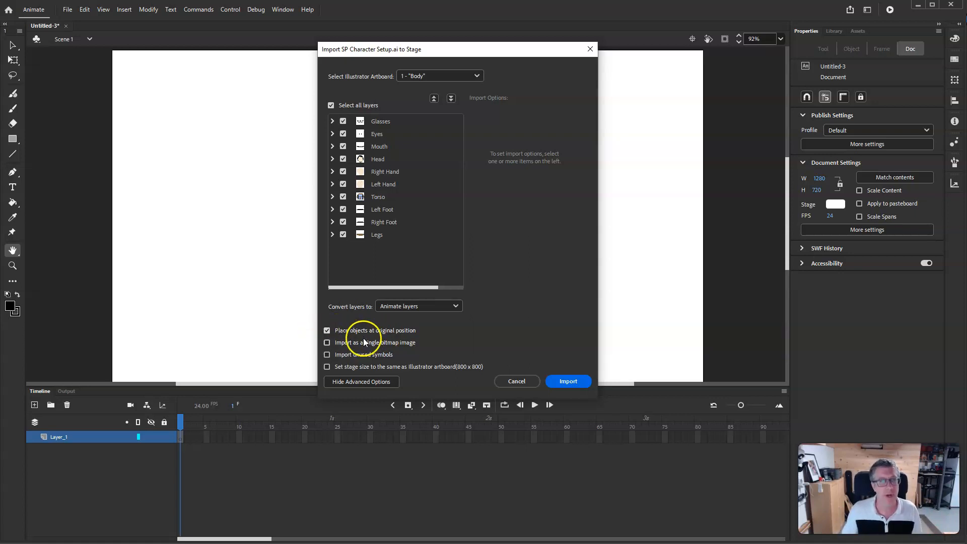
left_click(570, 382)
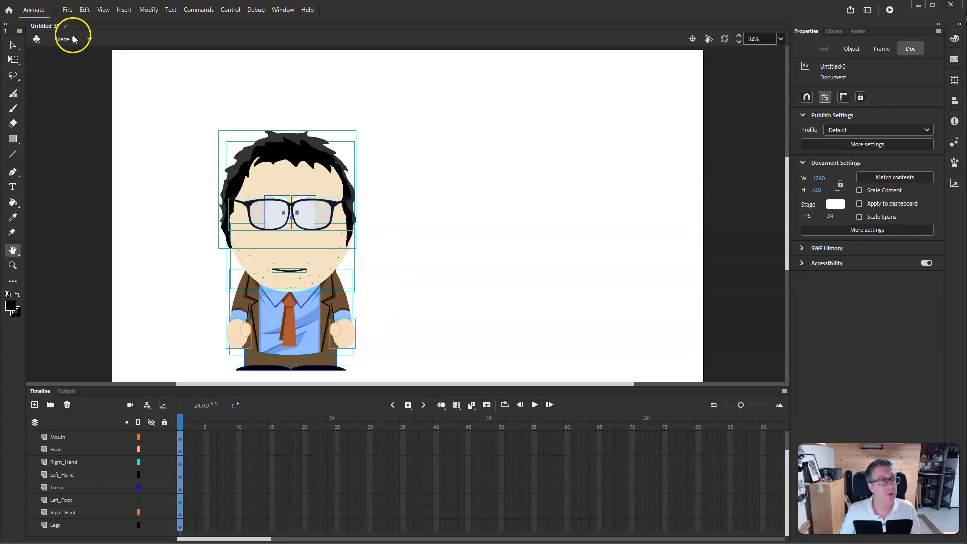
- Save the document as lesson
left_click(68, 10)
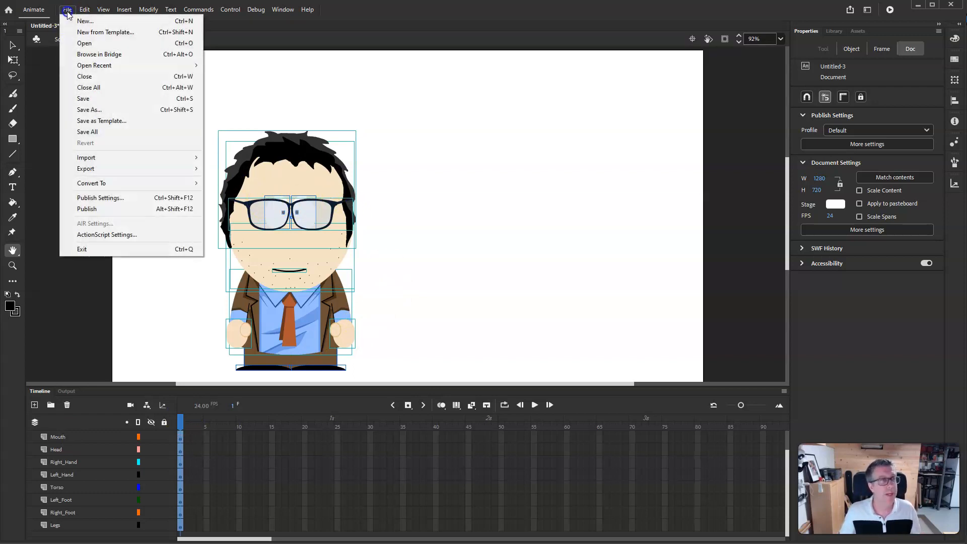
left_click(98, 109)
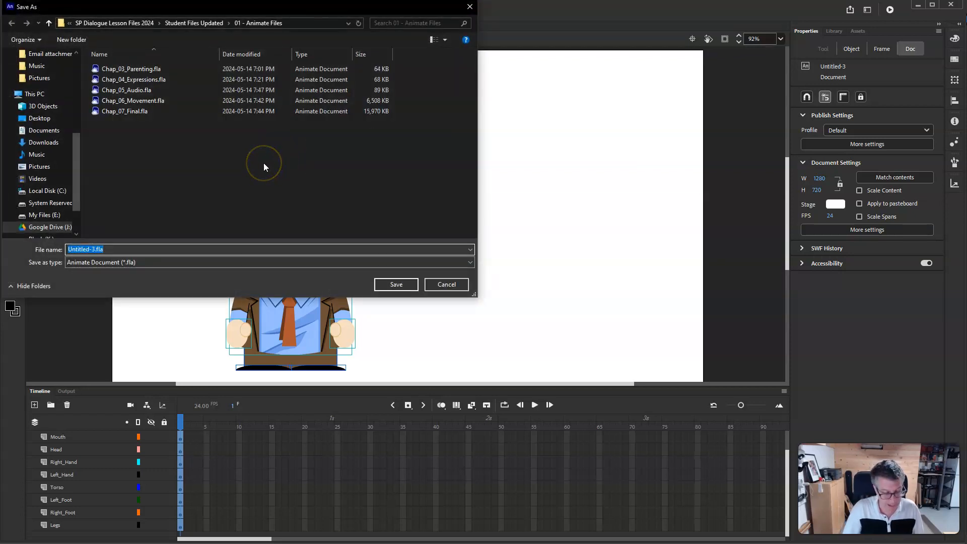
type("lesson")
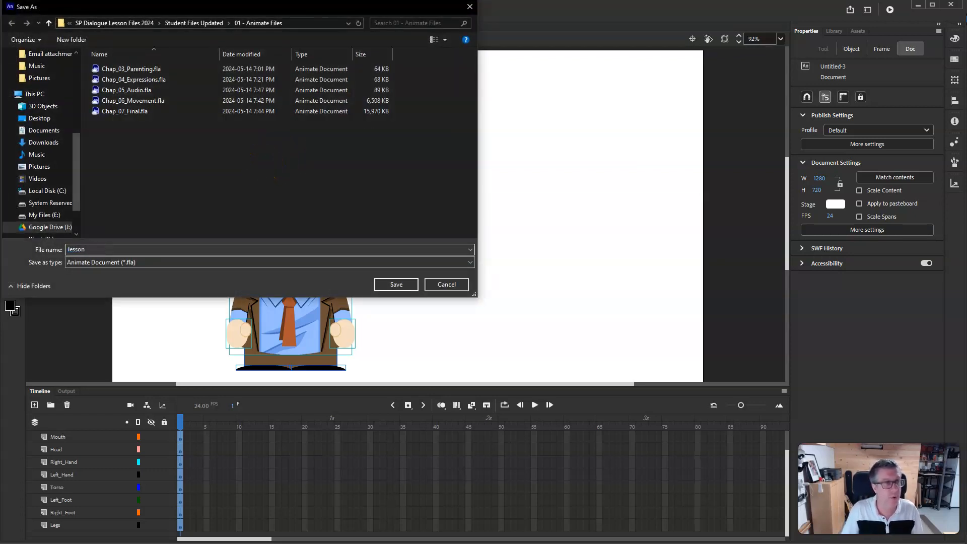
key("Return")
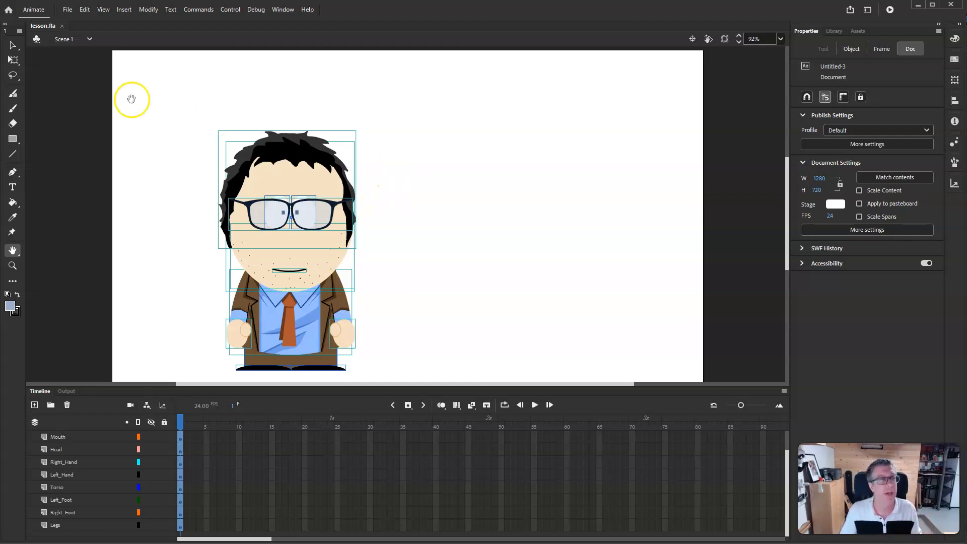
- Convert the Mouth layer's artwork into a graphic symbol named Mouth
left_click(13, 46)
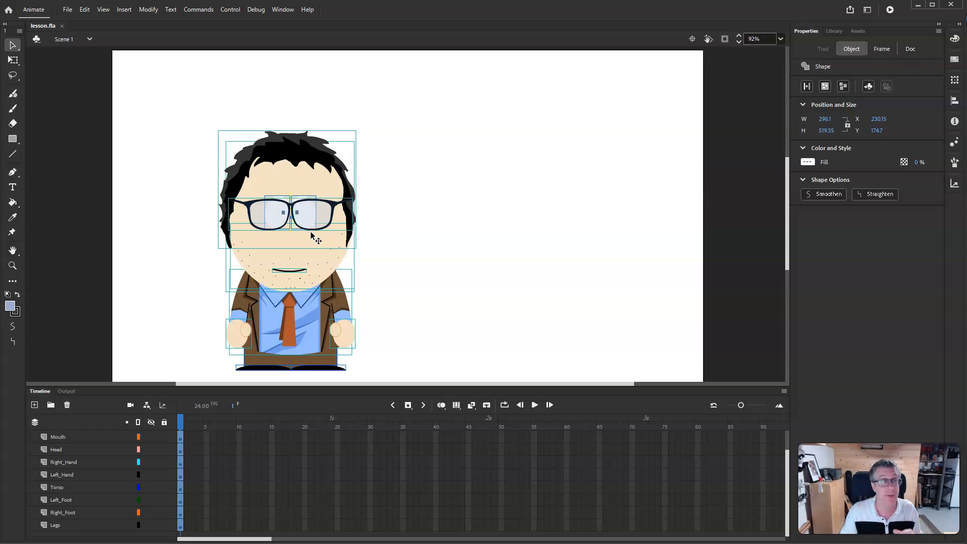
left_click(392, 283)
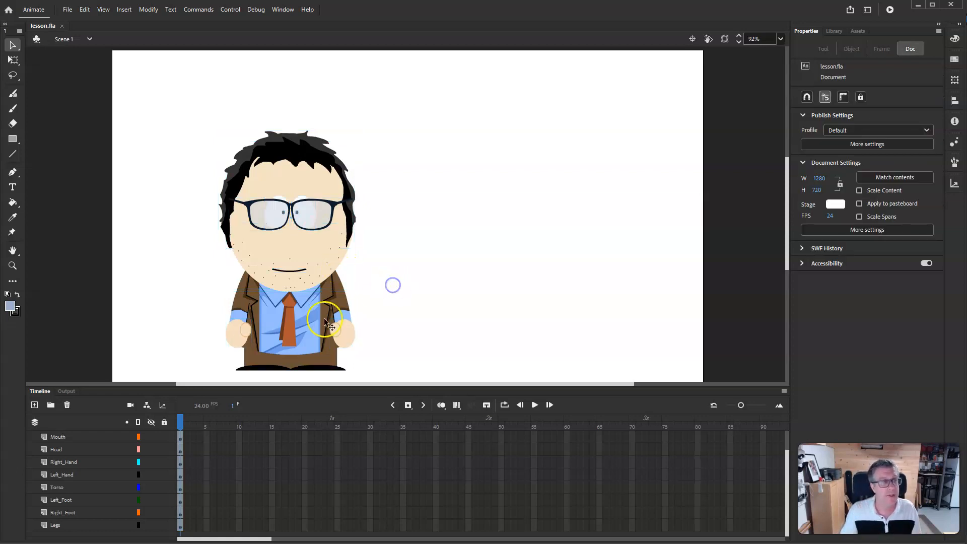
left_click(180, 438)
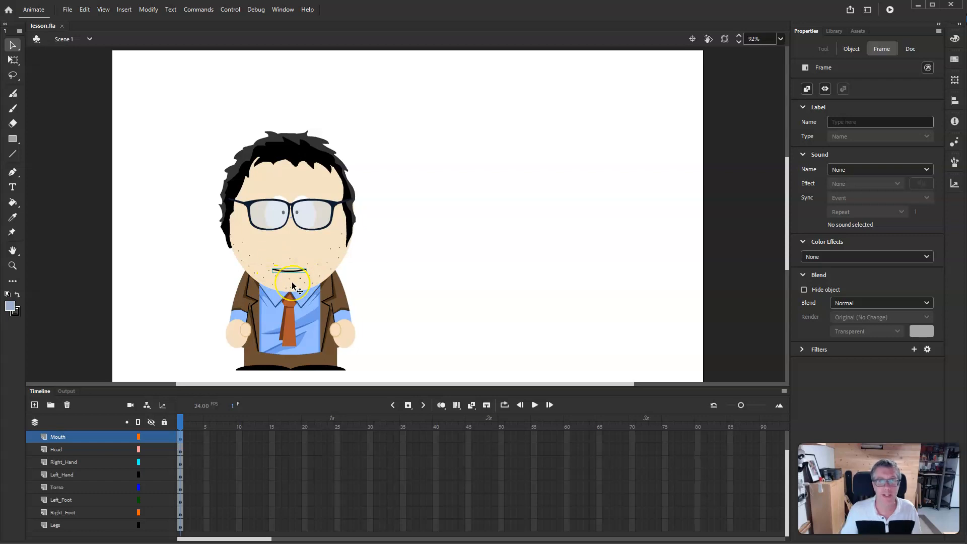
left_click(148, 10)
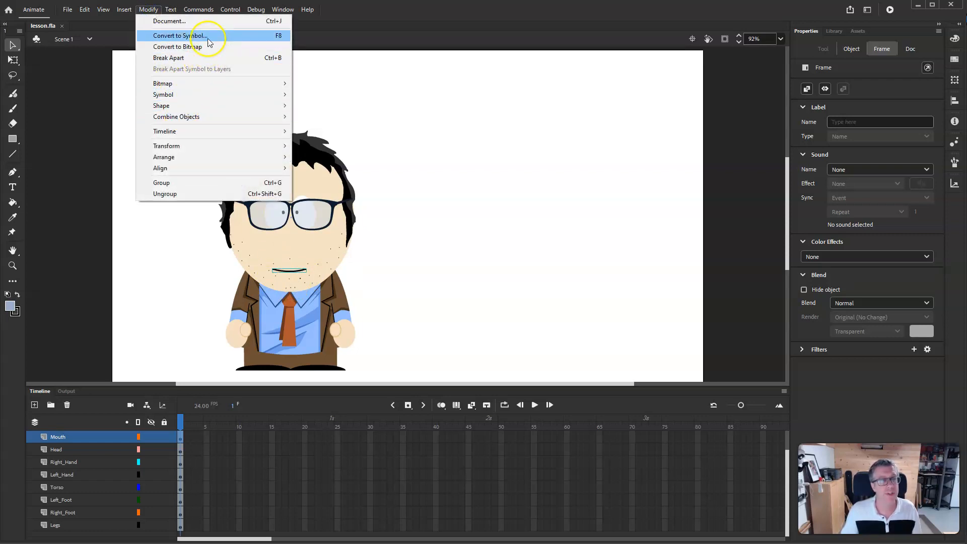
left_click(276, 35)
left_click_drag(427, 101, 537, 100)
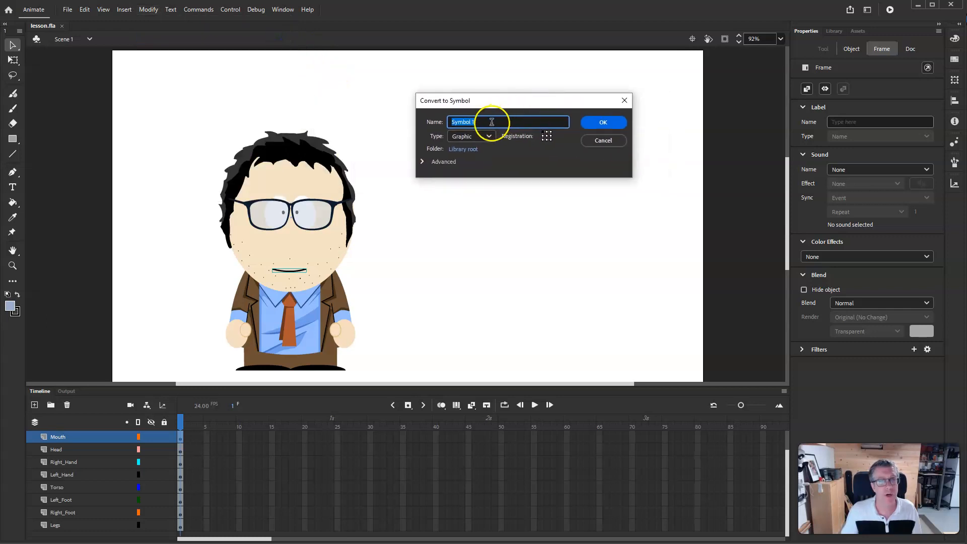
type("Mouth")
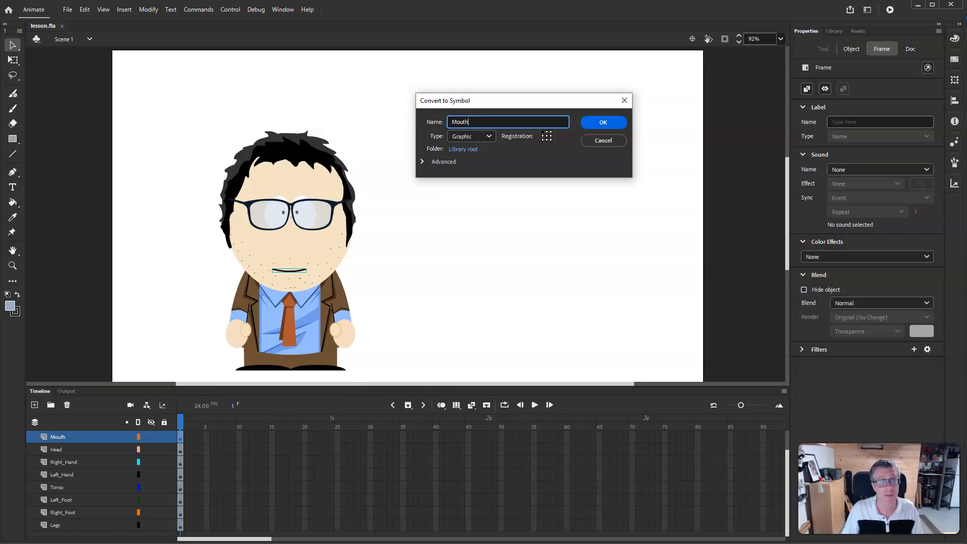
key("Return")
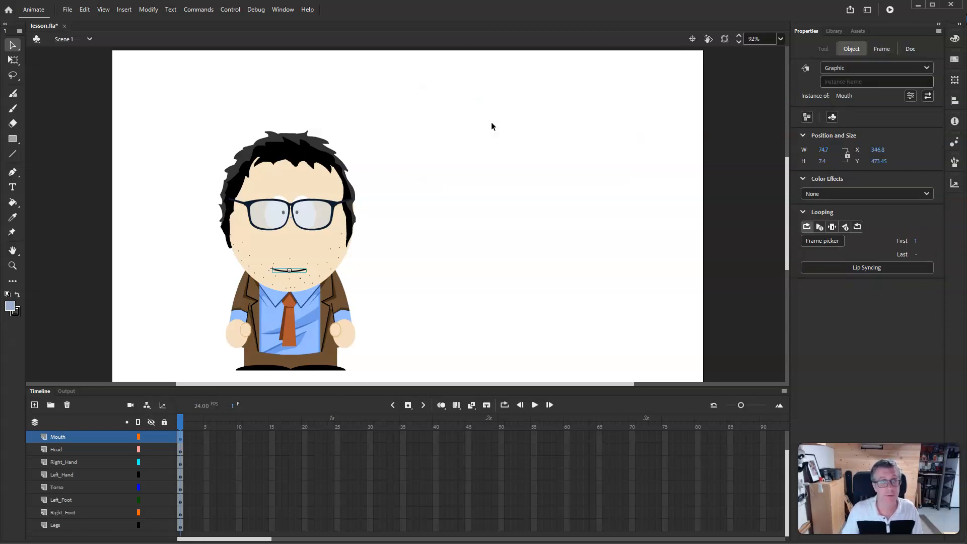
- Convert the Head layer's artwork into a graphic symbol named Head
left_click(181, 450)
key("ctrl+shift+d")
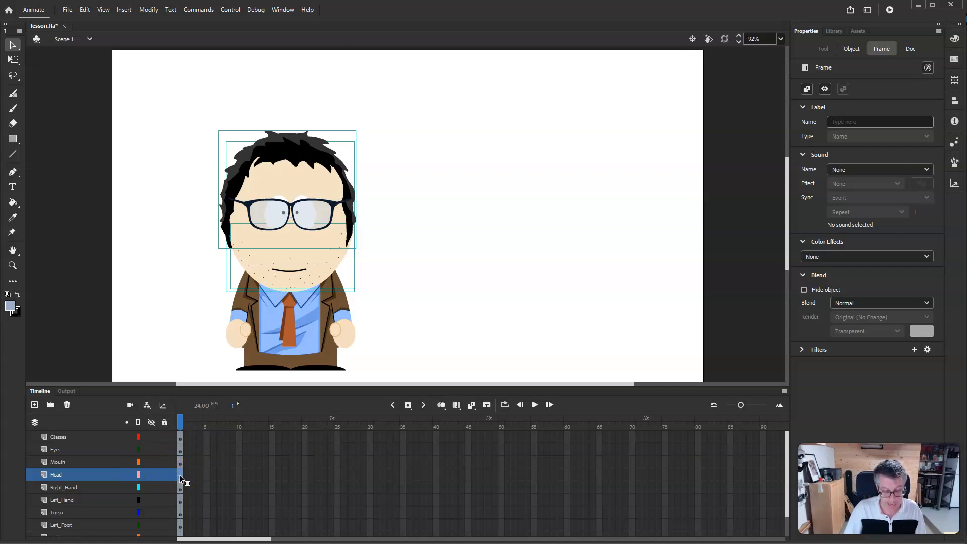
key("F8")
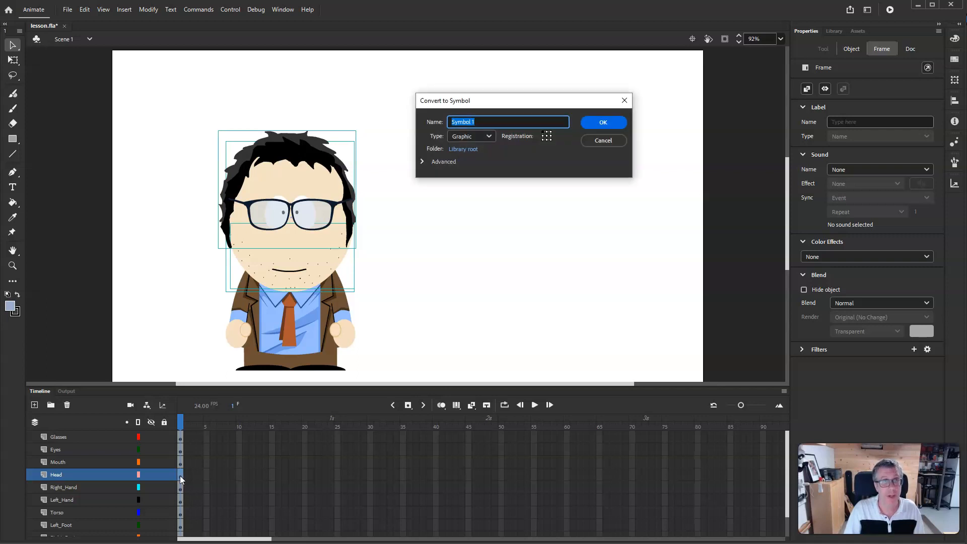
type("Head")
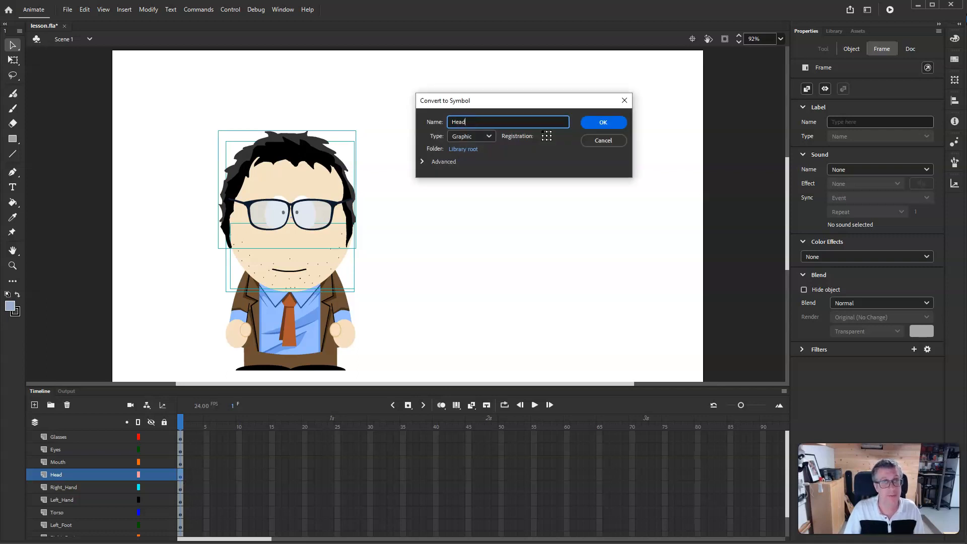
key("Return")
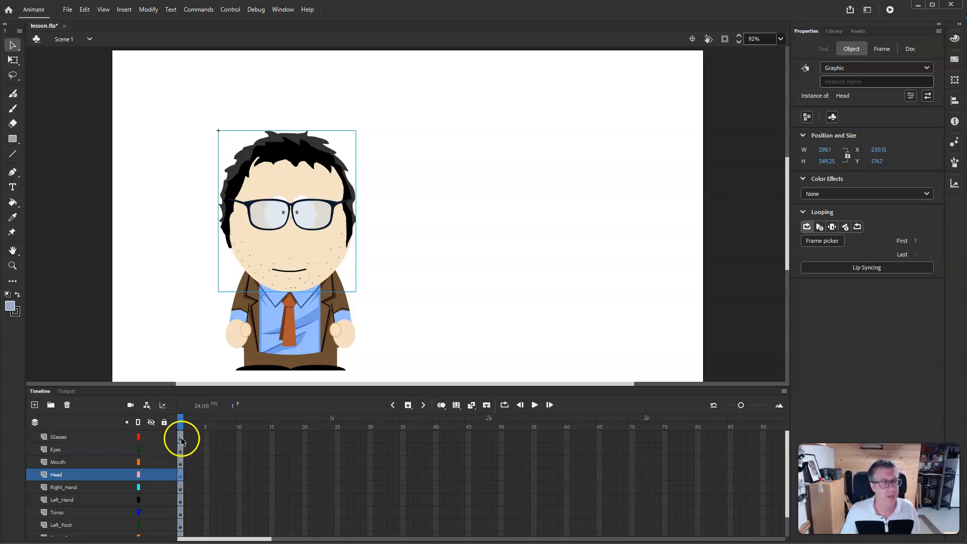
- Convert the Right_Hand, Left_Hand and Torso layers' artwork into graphic symbols named after their layers
left_click(180, 437)
left_click(179, 449)
left_click(179, 487)
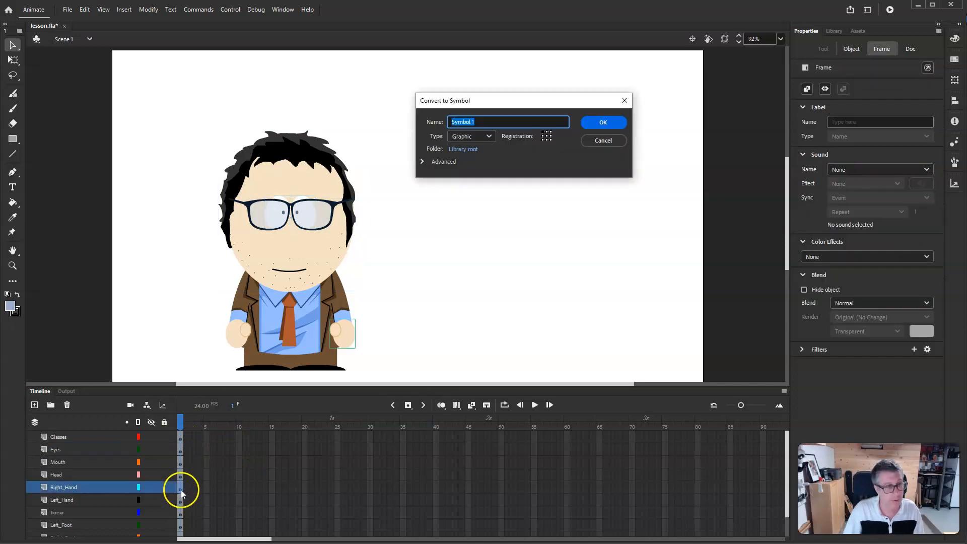
left_click(180, 501)
key("F8")
type("Left_Hand")
key("Return")
left_click(180, 514)
key("F8")
type("Torso")
key("Return")
- Convert the Left_Foot, Right_Foot and Legs artwork into graphic symbols named after their layers
left_click(180, 525)
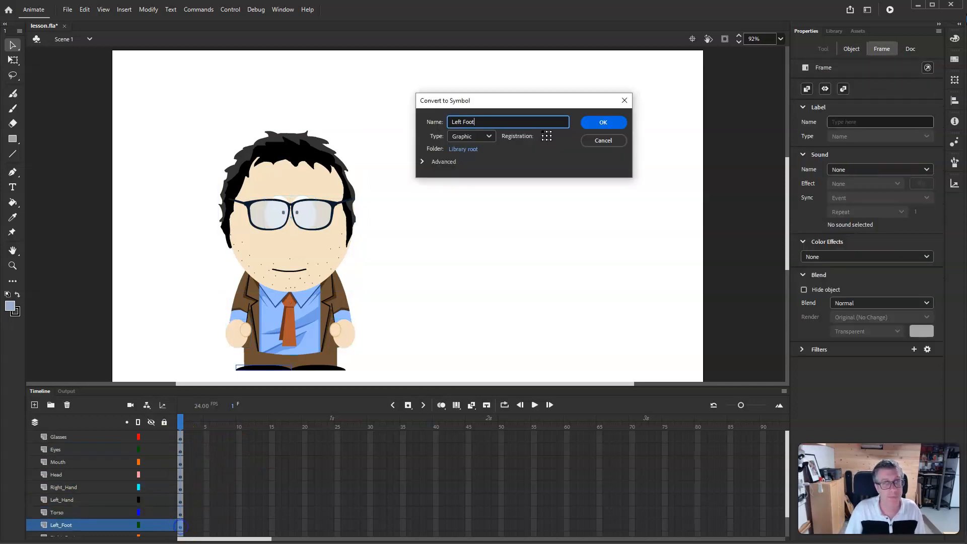
key("F8")
type("Right_Foot")
key("Return")
left_click(302, 524)
key("F8")
type("Legs")
key("Return")
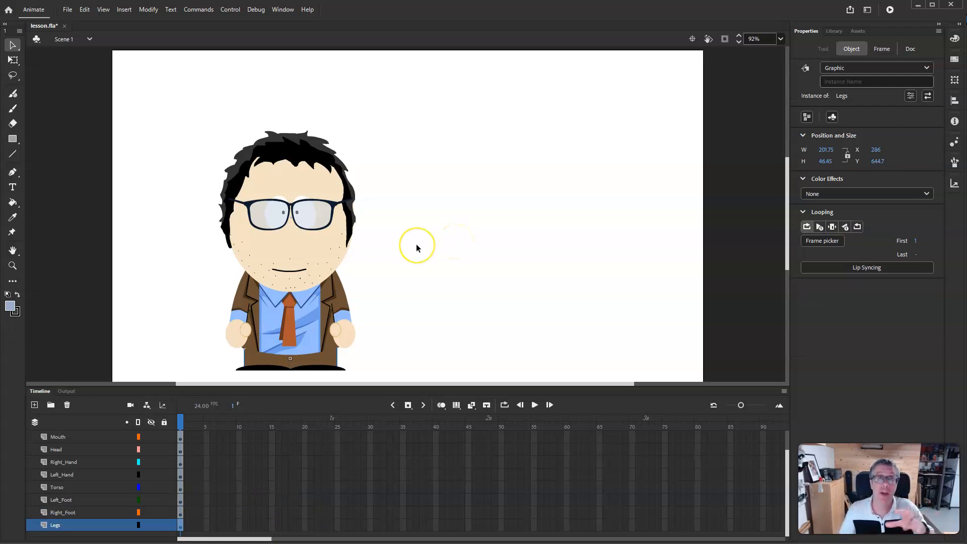
- Select the hand, head and torso instances on the stage, drag the torso aside and undo the move
left_click(343, 334)
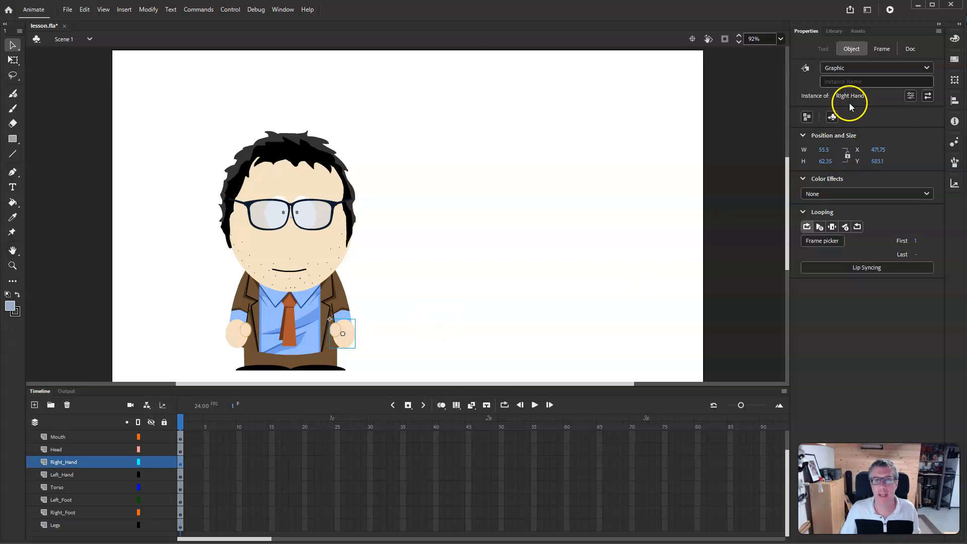
left_click(250, 318)
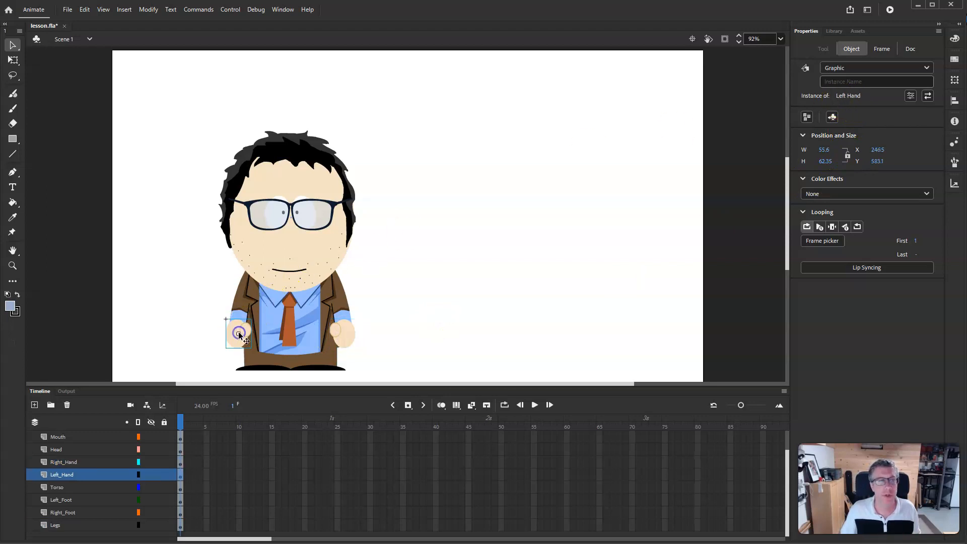
left_click(312, 259)
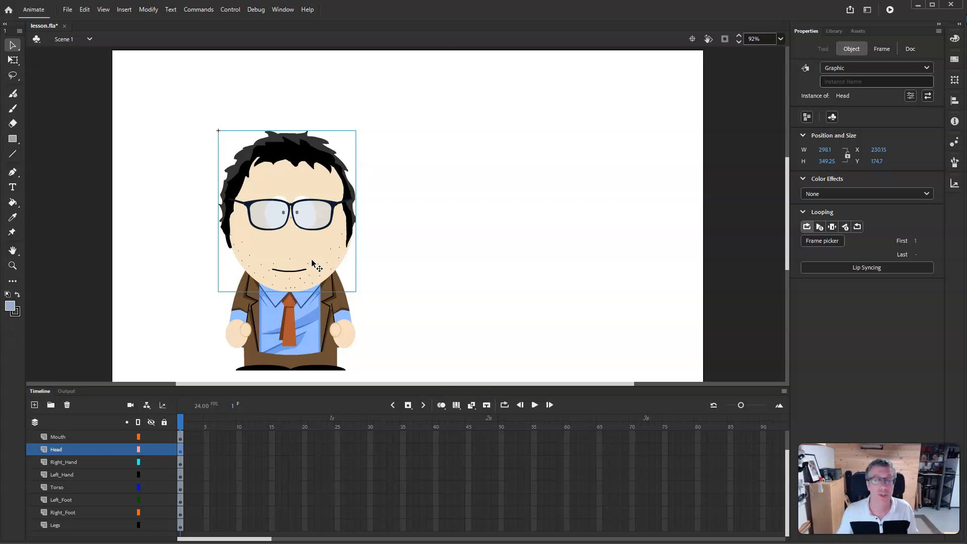
left_click(306, 321)
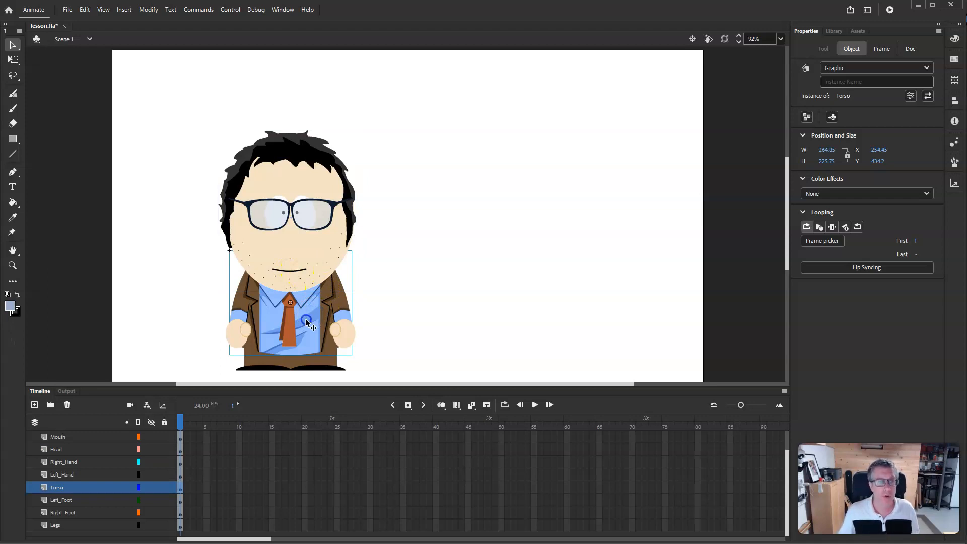
left_click_drag(306, 319, 335, 315)
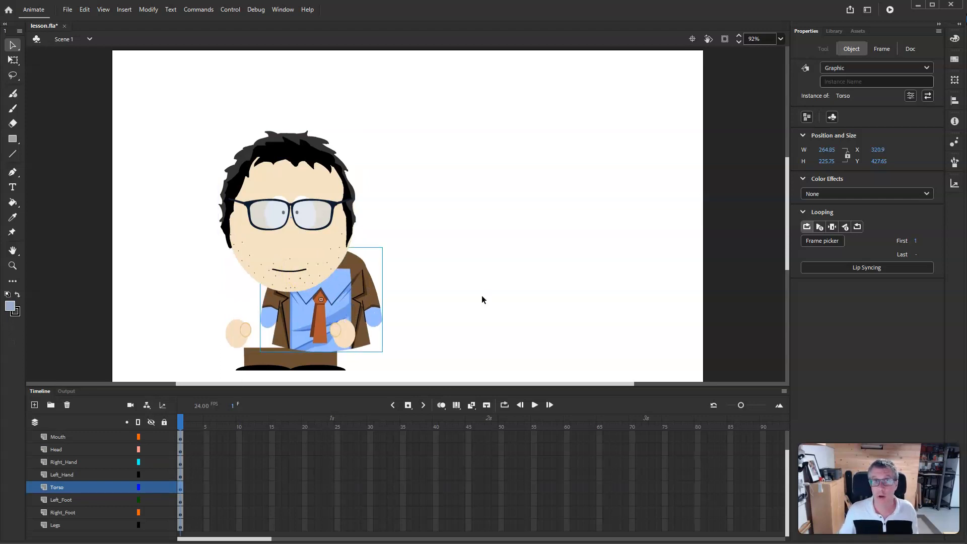
key("ctrl+z")
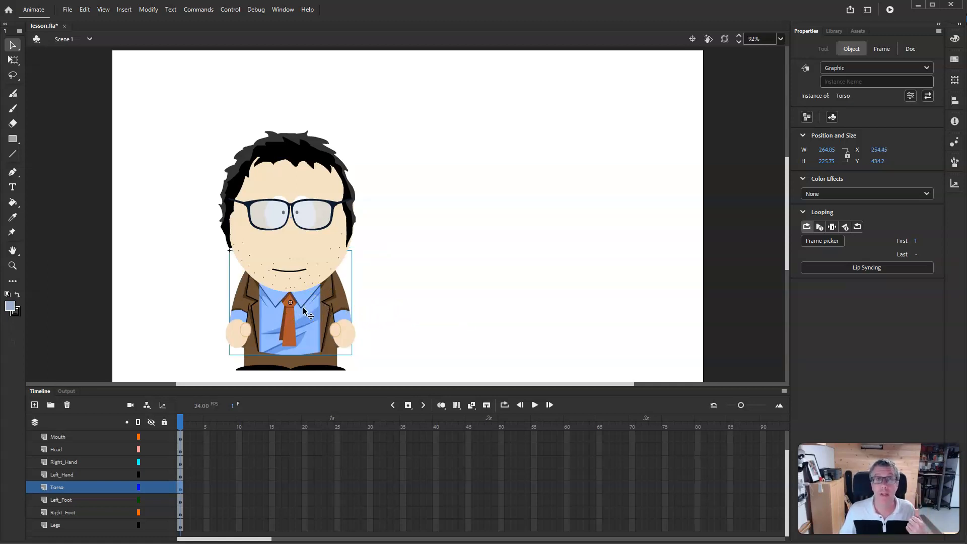
- Turn on the layer parenting view and parent the Head layer to the Torso layer
left_click(147, 403)
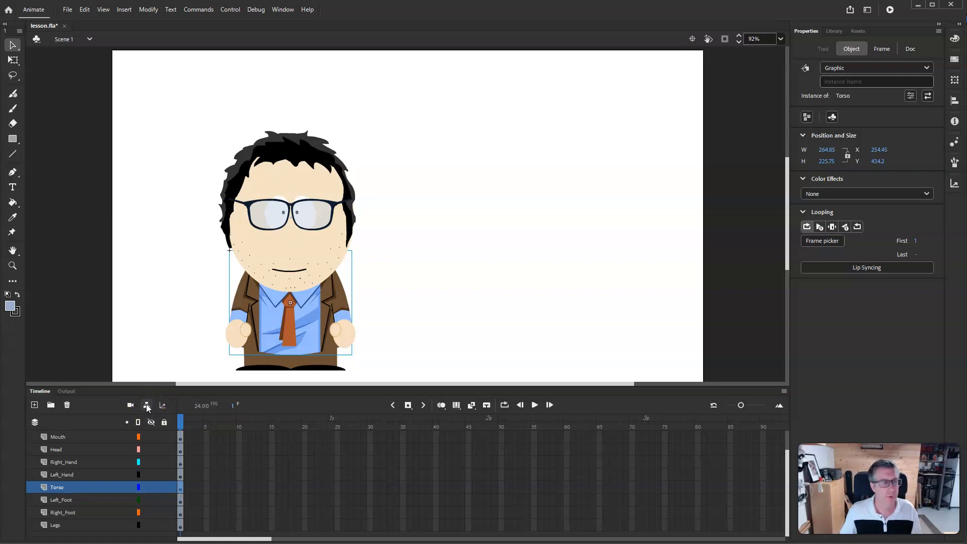
left_click(147, 406)
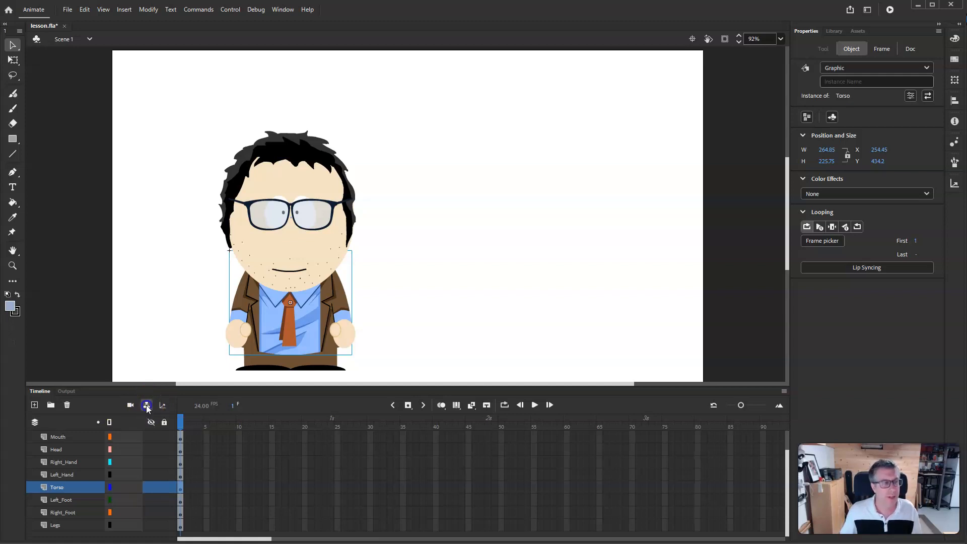
left_click(147, 405)
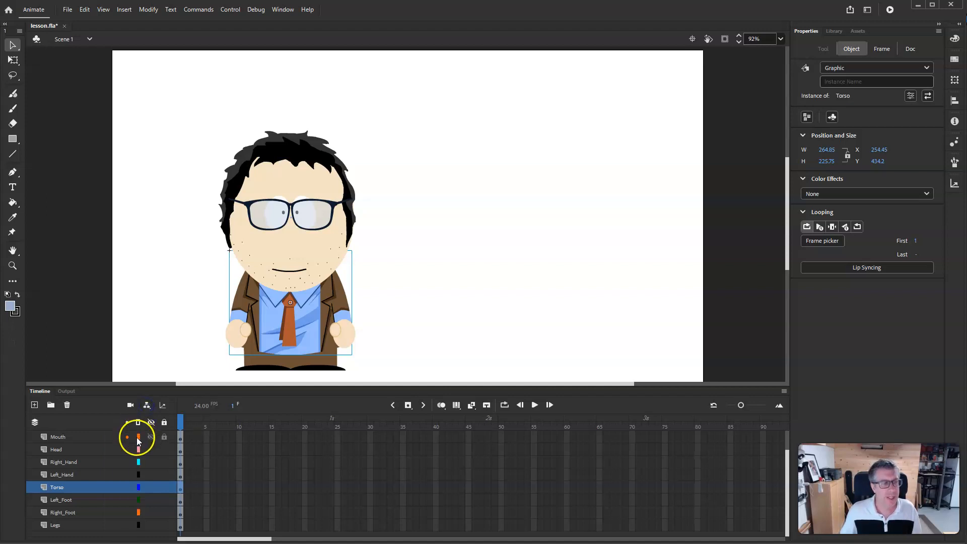
left_click(146, 406)
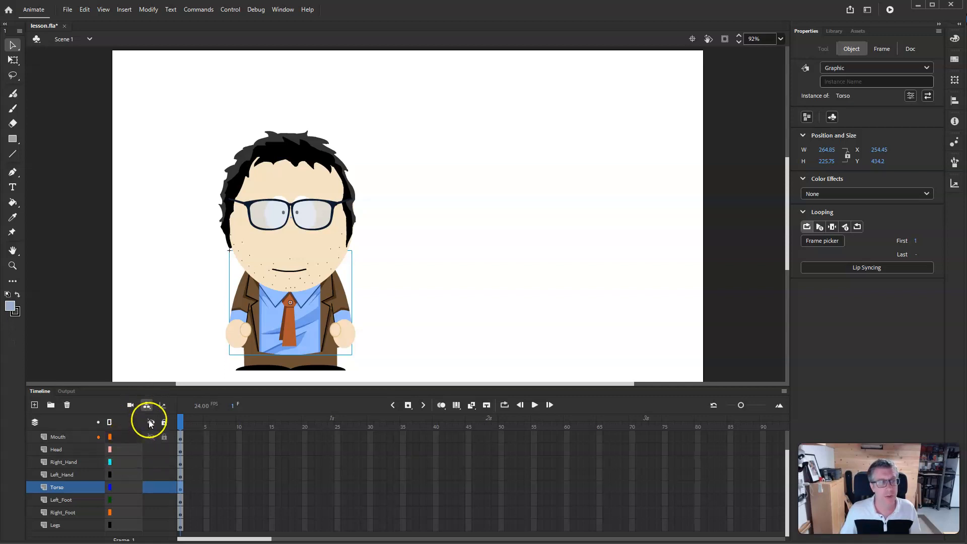
left_click(123, 449)
left_click_drag(123, 449, 120, 487)
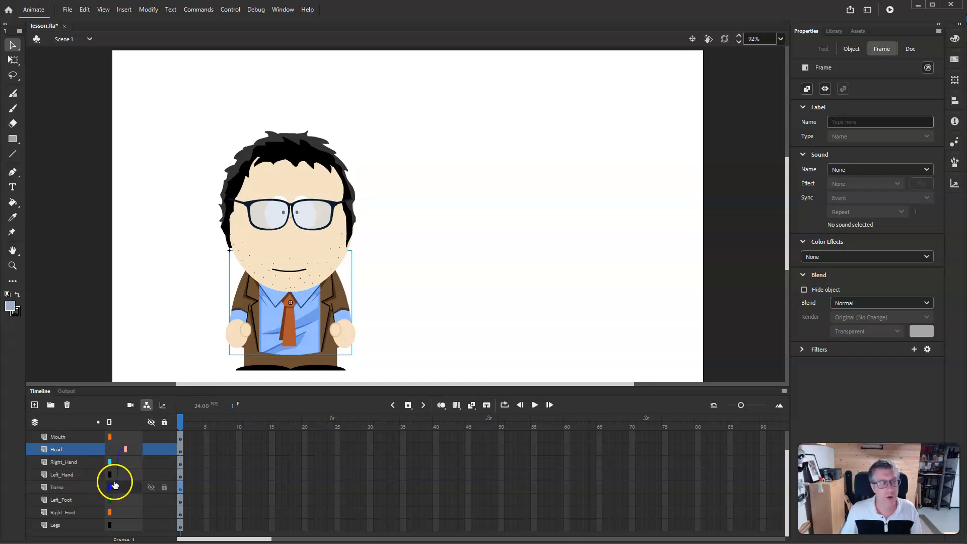
- Drag the torso on the stage to test the head parenting, then undo the move
left_click(305, 318)
left_click_drag(305, 316, 343, 316)
key("ctrl+z")
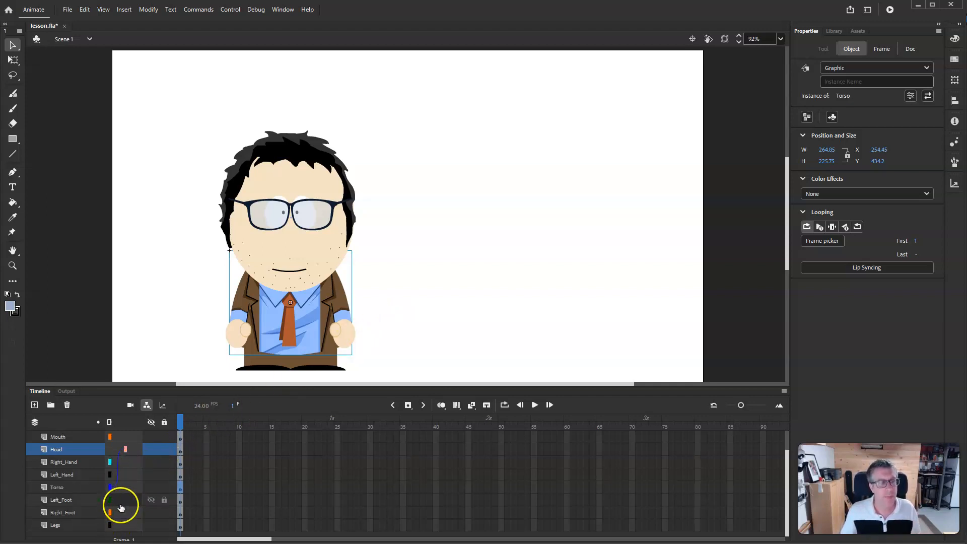
- Parent the Right_Foot and Left_Foot layers to the Legs layer
left_click_drag(123, 514, 122, 524)
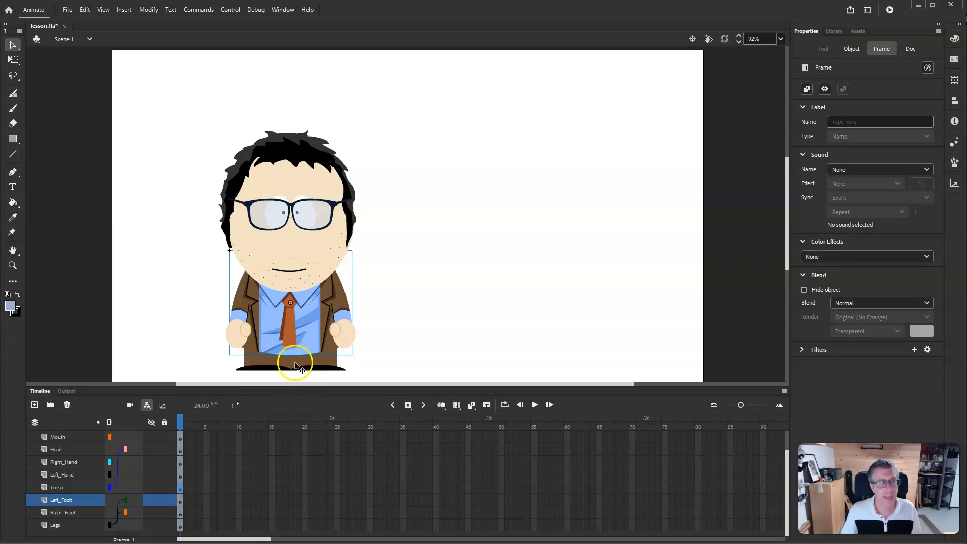
left_click_drag(137, 499, 131, 528)
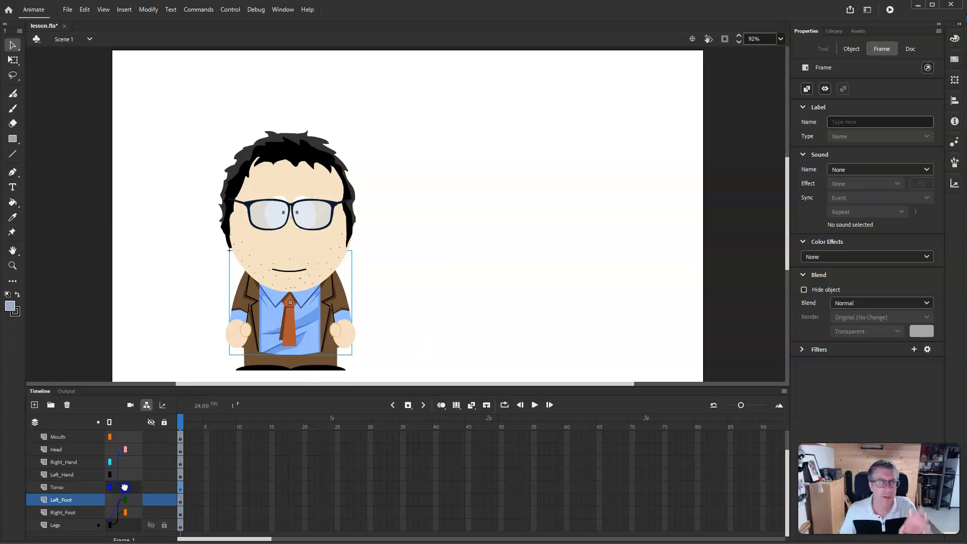
- Parent the Torso layer to the Legs layer and the hand layers to the Torso layer
left_click_drag(124, 487, 125, 491)
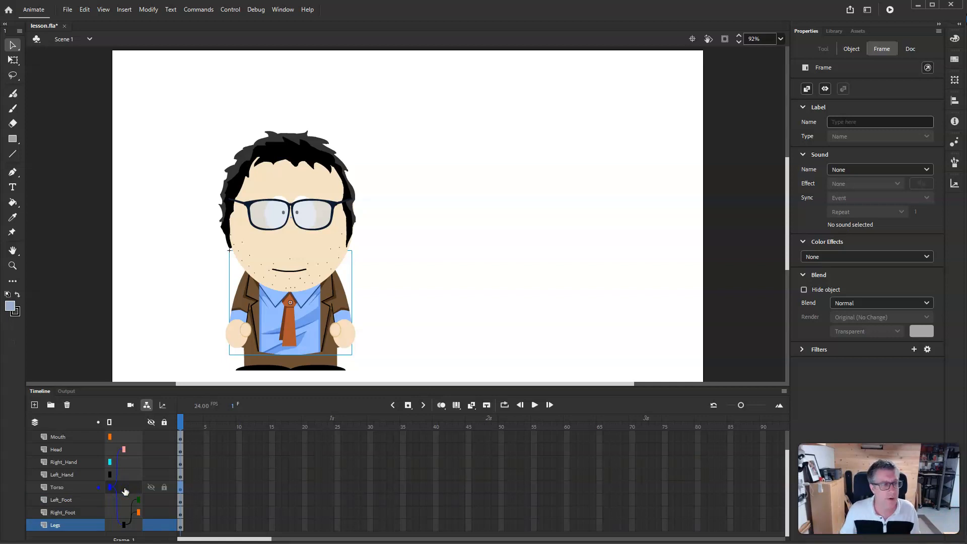
left_click_drag(112, 488, 123, 529)
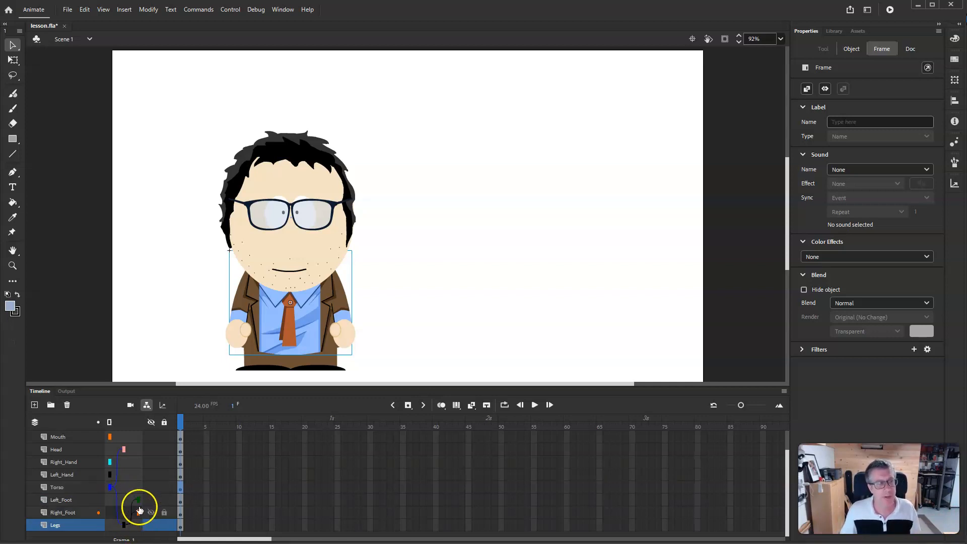
mouse_move(111, 476)
left_mouse_down()
mouse_move(129, 479)
mouse_move(123, 473)
mouse_move(129, 488)
left_mouse_up()
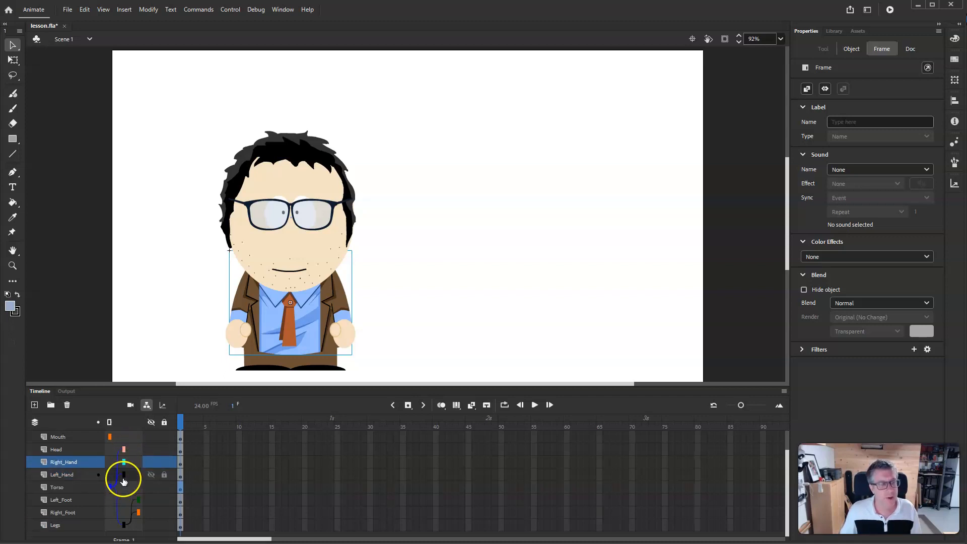
- Parent the Glasses, Eyes and Mouth layers to the Head layer
scroll(127, 459, "up", 2)
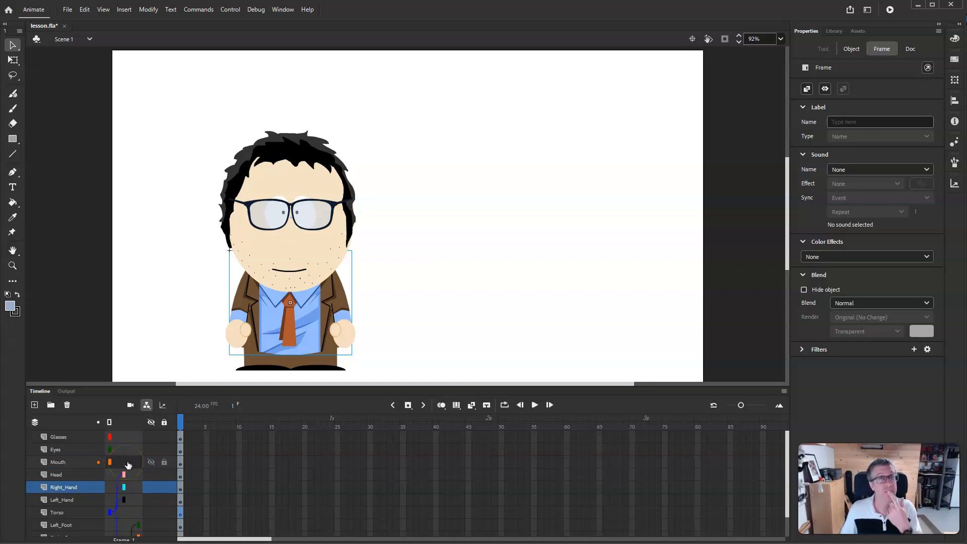
mouse_move(129, 463)
left_mouse_down()
mouse_move(135, 475)
mouse_move(121, 448)
mouse_move(129, 475)
left_mouse_up()
left_click_drag(120, 438, 134, 475)
left_click(124, 447)
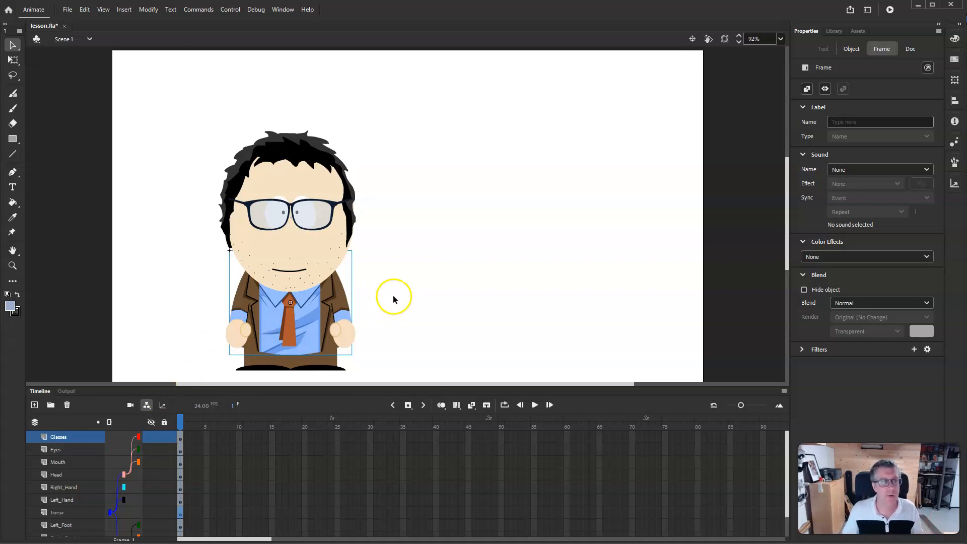
- Move the torso on the stage to test the full hierarchy, undo the move, and save the file
left_click(303, 314)
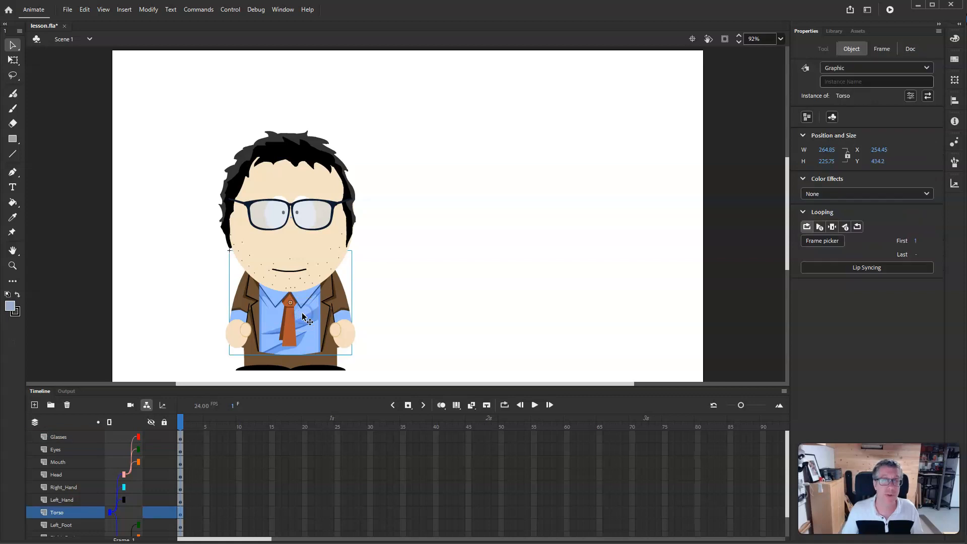
left_click_drag(302, 317, 336, 316)
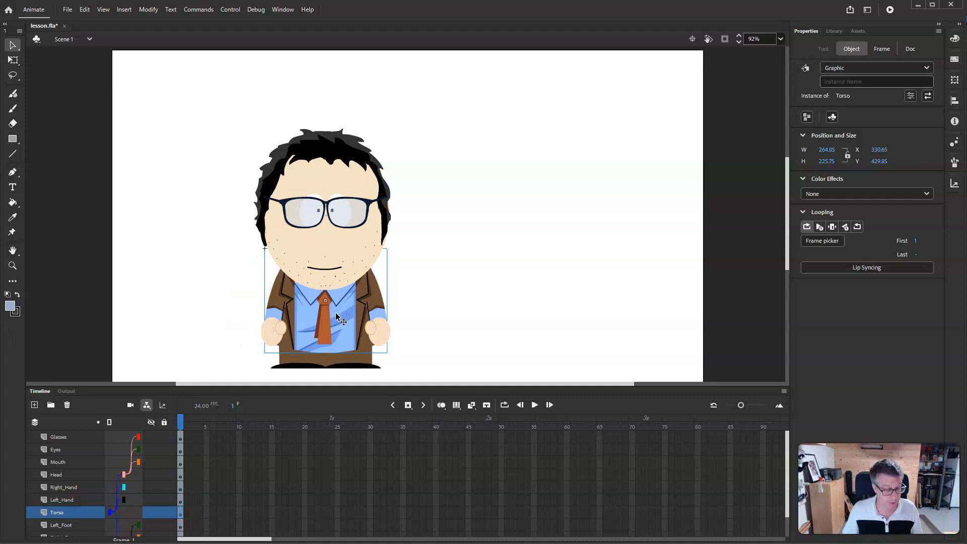
key("ctrl+z")
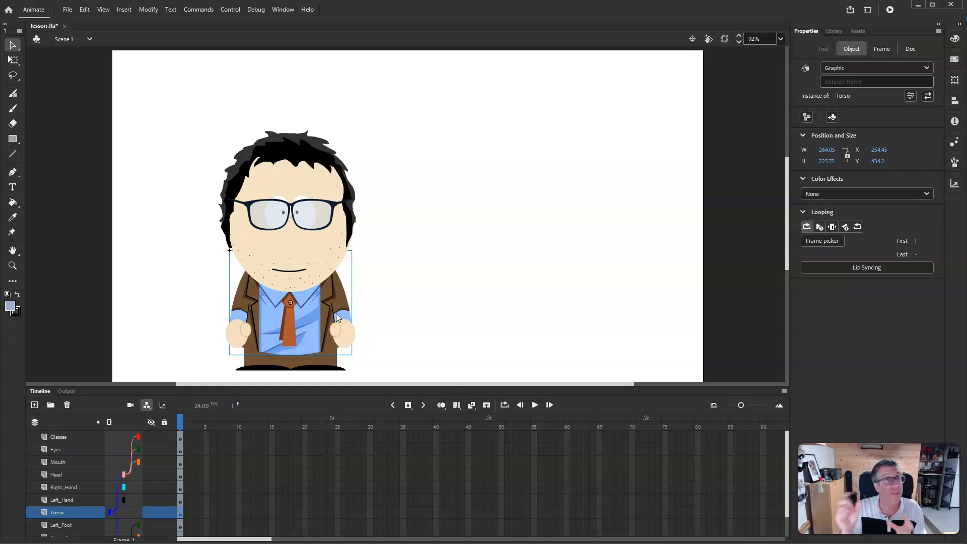
key("ctrl+s")
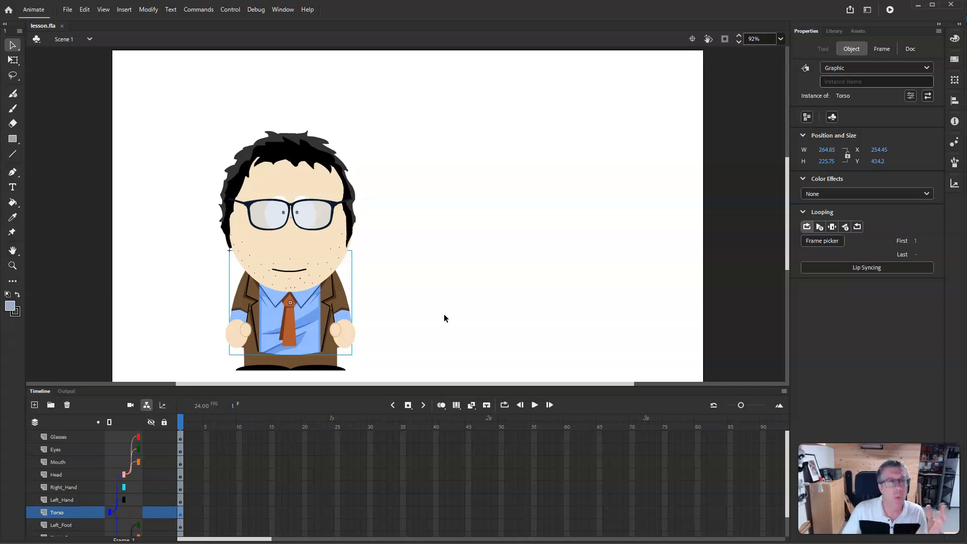
- Try rotating the head with the Free Transform tool, then undo the rotation
left_click(314, 187)
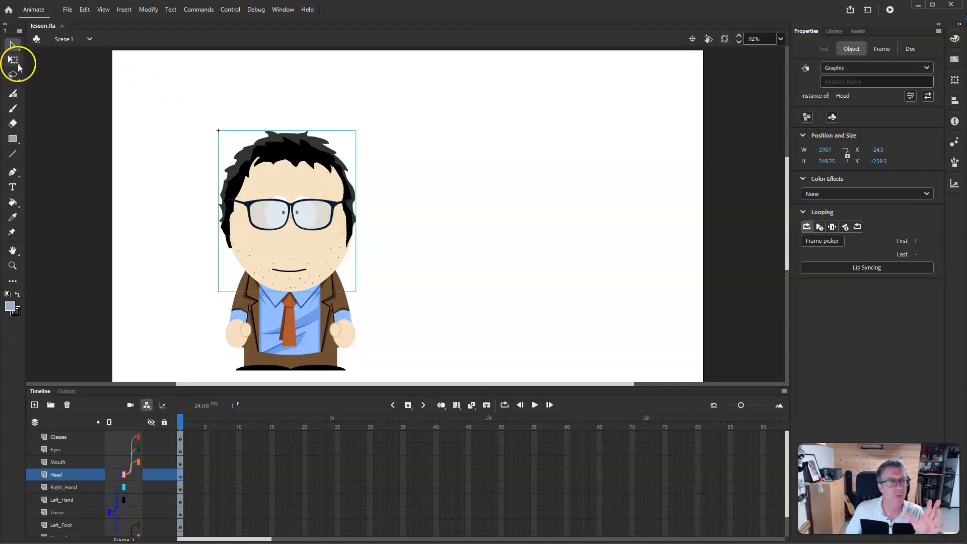
left_click(18, 64)
left_click_drag(364, 126, 407, 179)
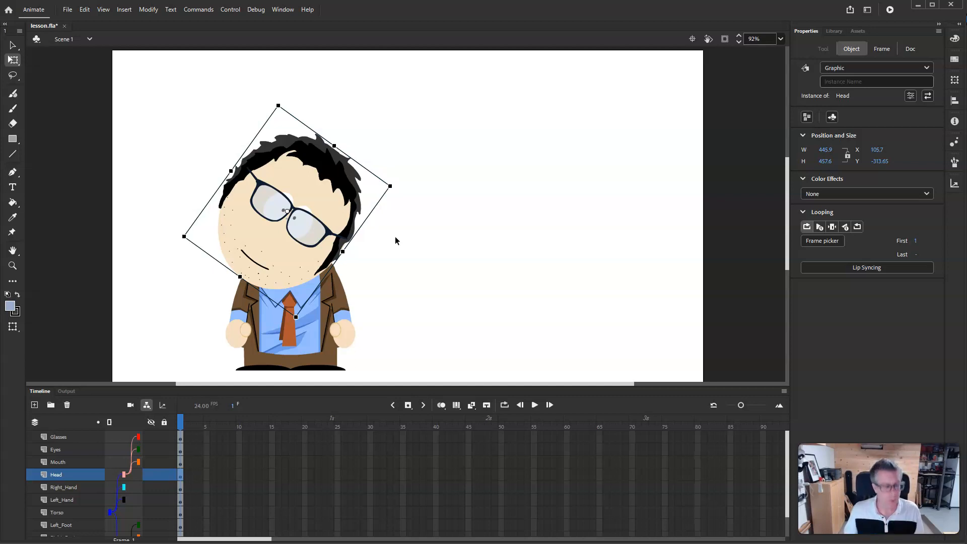
key("ctrl+shift+z")
left_click(308, 203)
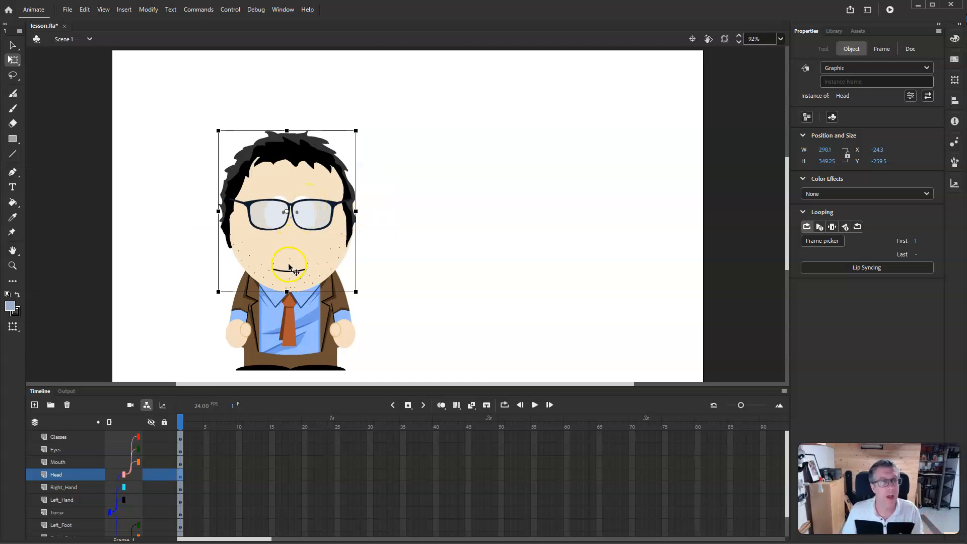
left_click(285, 234)
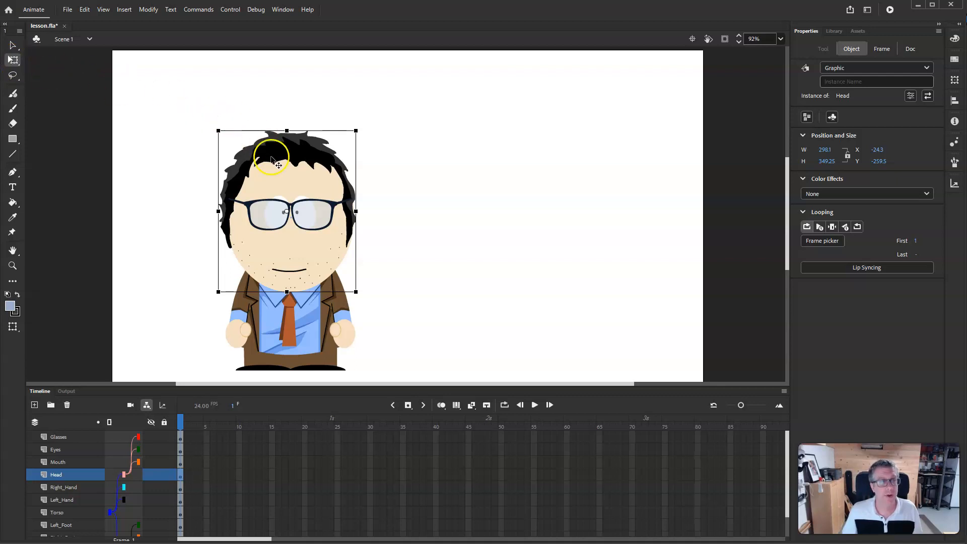
- Move the head's transformation point down to the neck, then test-rotate the head and undo the rotation
left_click(286, 213)
left_click_drag(286, 212, 288, 292)
left_click_drag(358, 124, 323, 104)
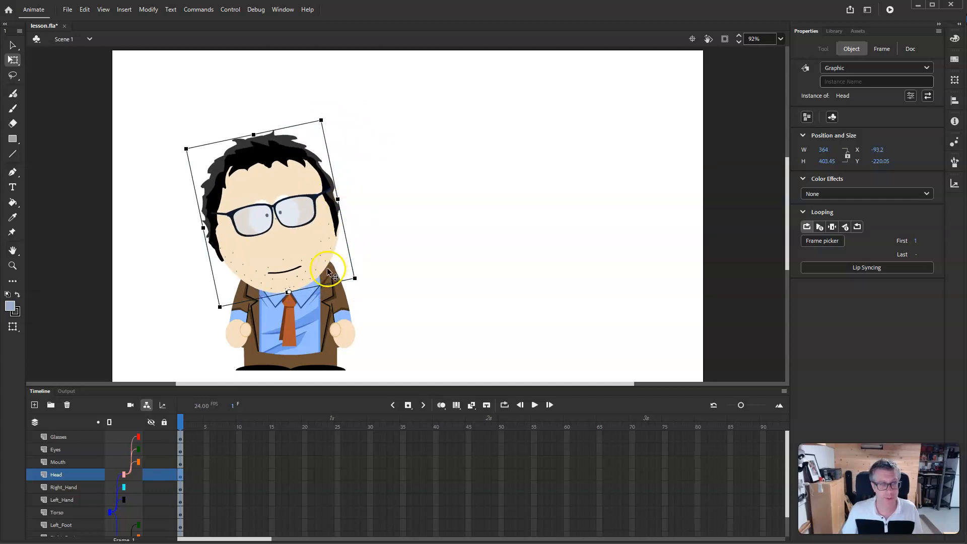
left_click(365, 207)
key("ctrl+shift+z")
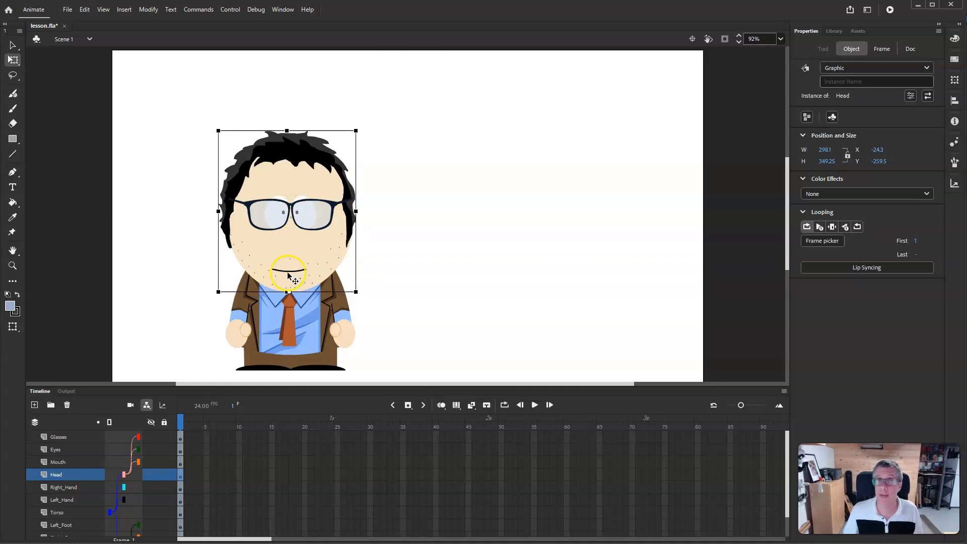
- Try adjusting the right hand's transformation point, then undo it
left_click(340, 333)
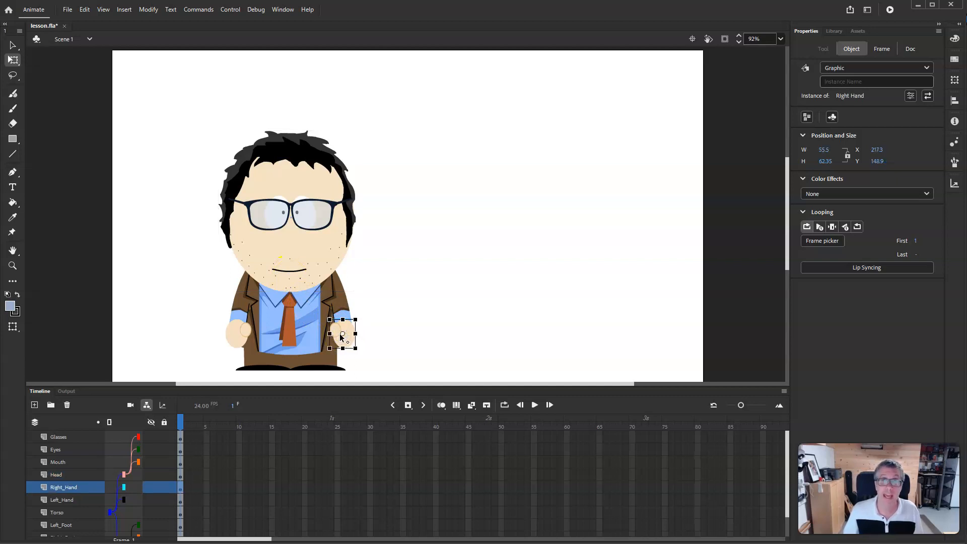
mouse_move(342, 334)
left_mouse_down()
mouse_move(344, 320)
mouse_move(320, 347)
mouse_move(336, 350)
left_mouse_up()
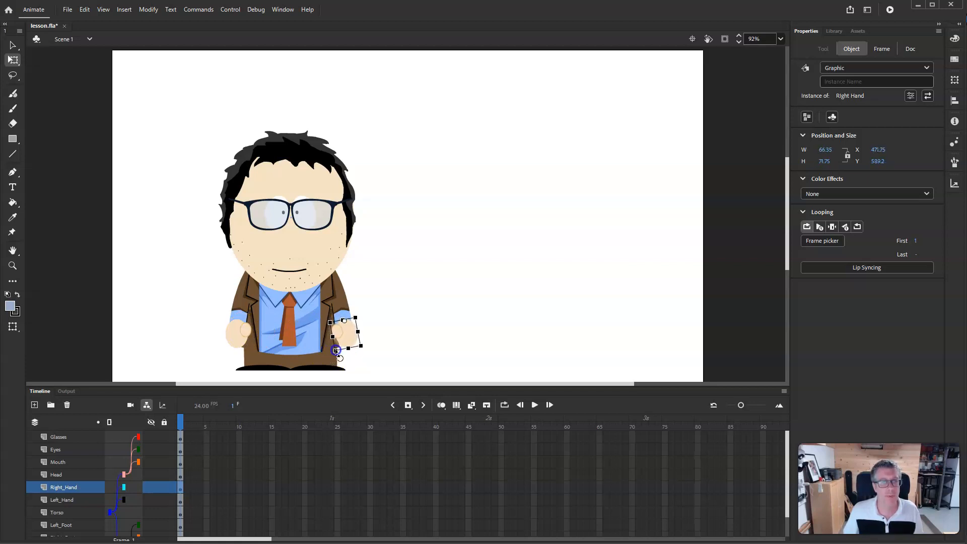
key("ctrl+z")
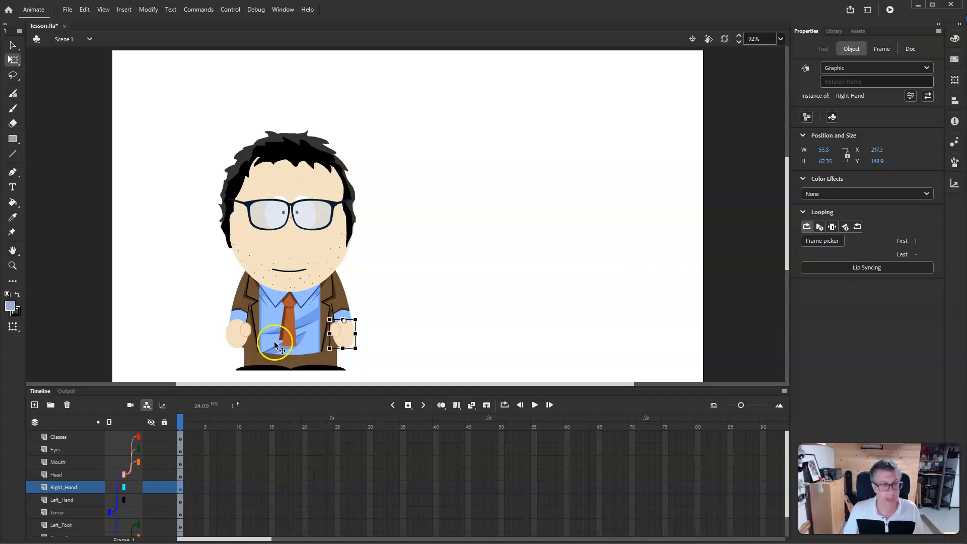
- Move the left hand's transformation point up to the wrist
left_click(243, 335)
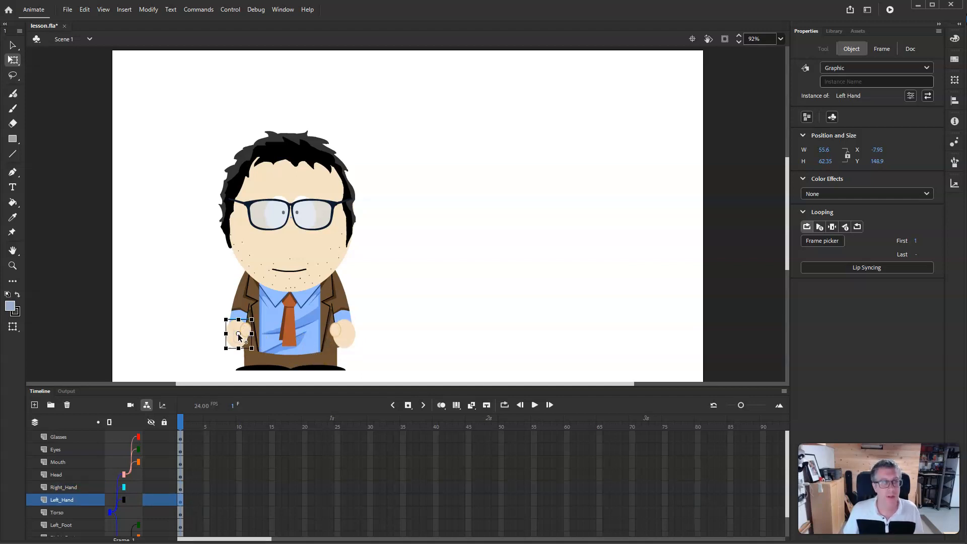
left_click_drag(239, 335, 240, 322)
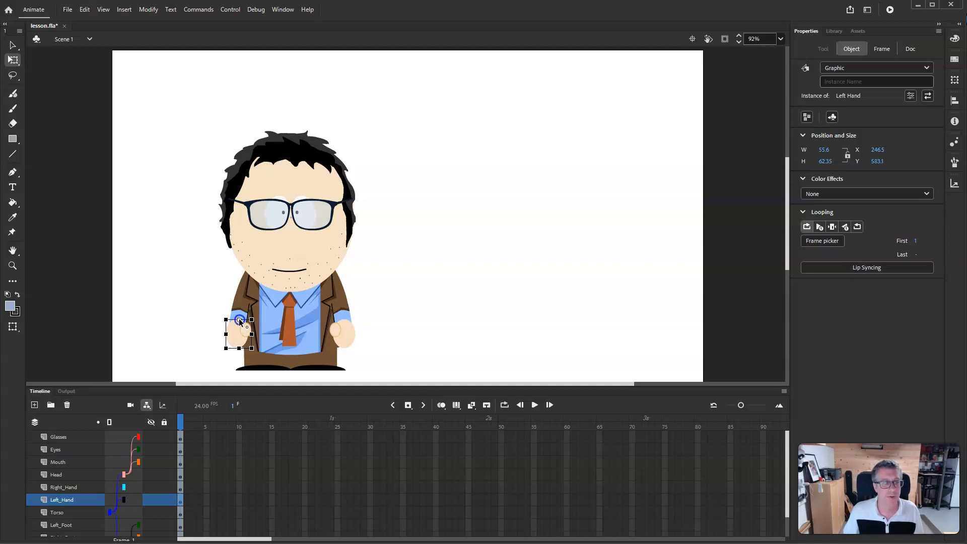
- Move the torso's transformation point down to its base and slightly resize the torso from its corner
left_click(306, 320)
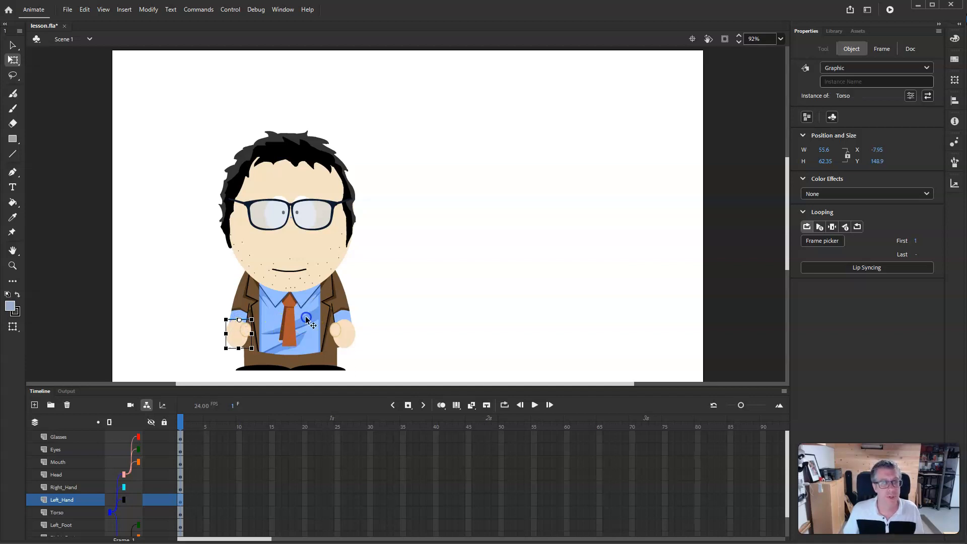
left_click_drag(290, 302, 290, 349)
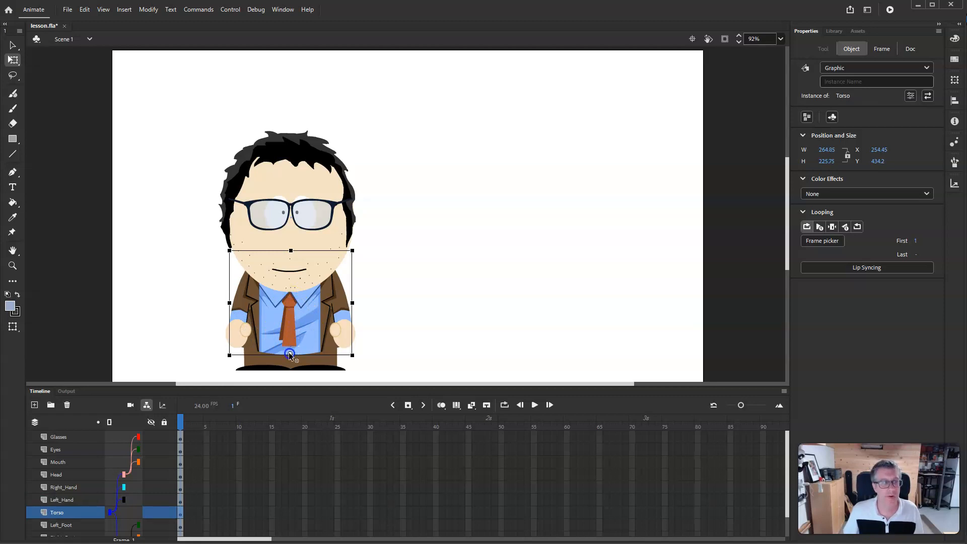
left_click_drag(356, 250, 354, 245)
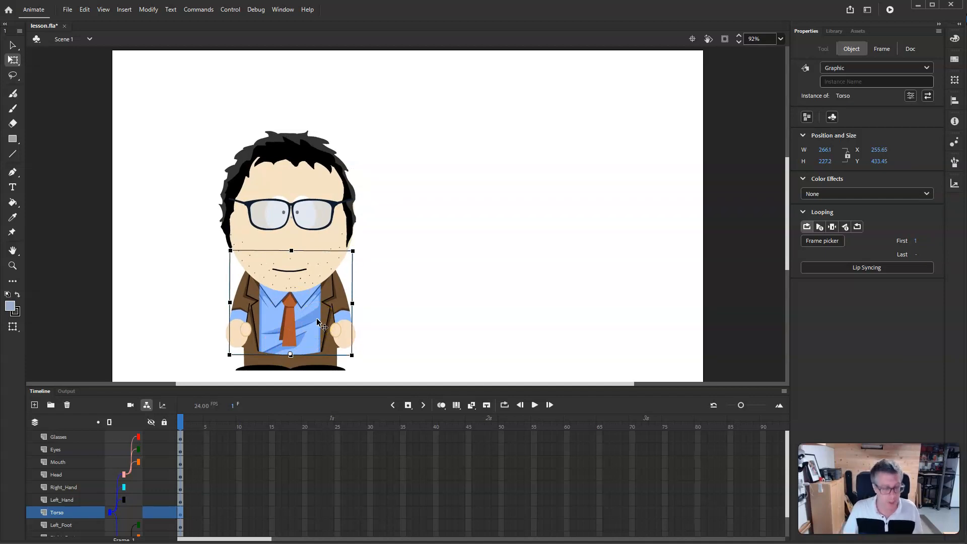
- Move the transformation points of the left and right feet to their inner ends under the legs
left_click(264, 369)
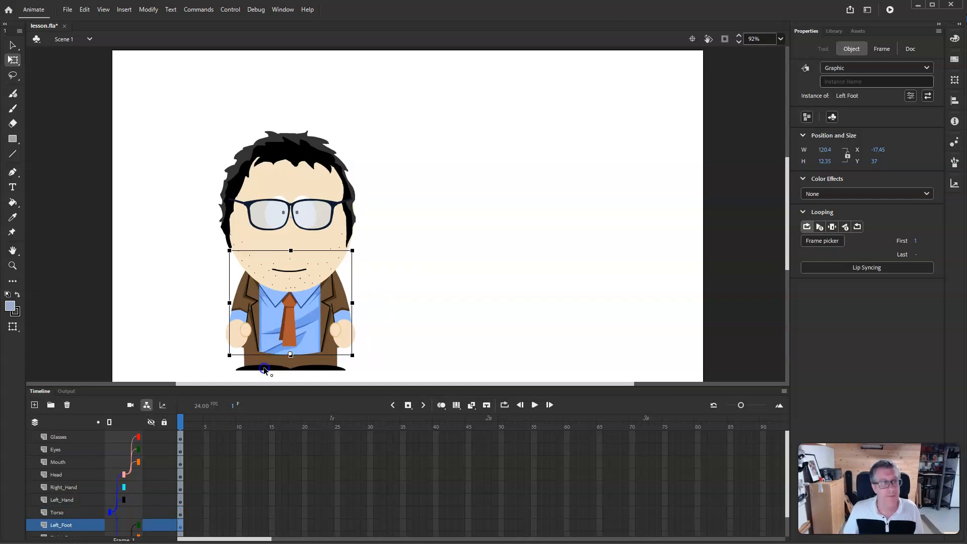
left_click(226, 362)
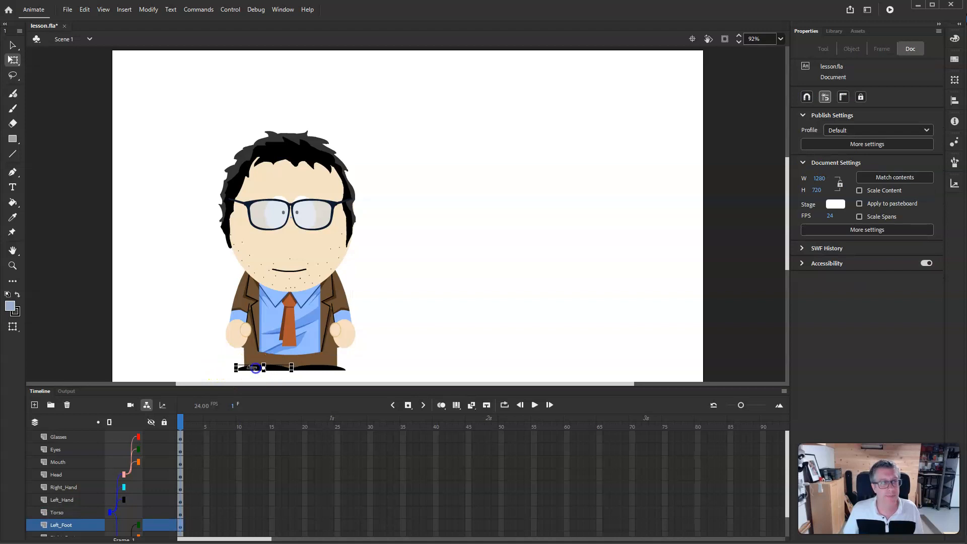
left_click(255, 370)
left_click_drag(232, 361, 237, 357)
key("ctrl+z")
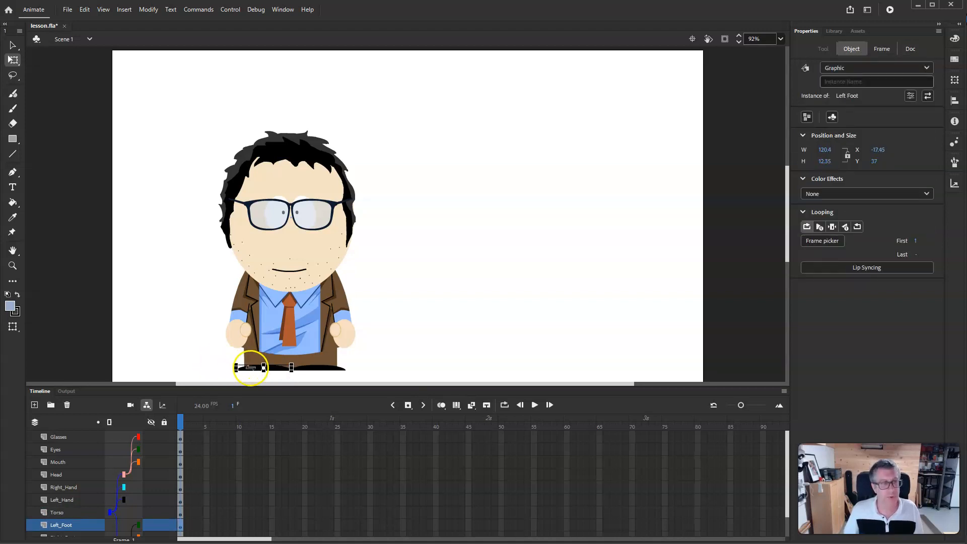
left_click_drag(263, 368, 287, 368)
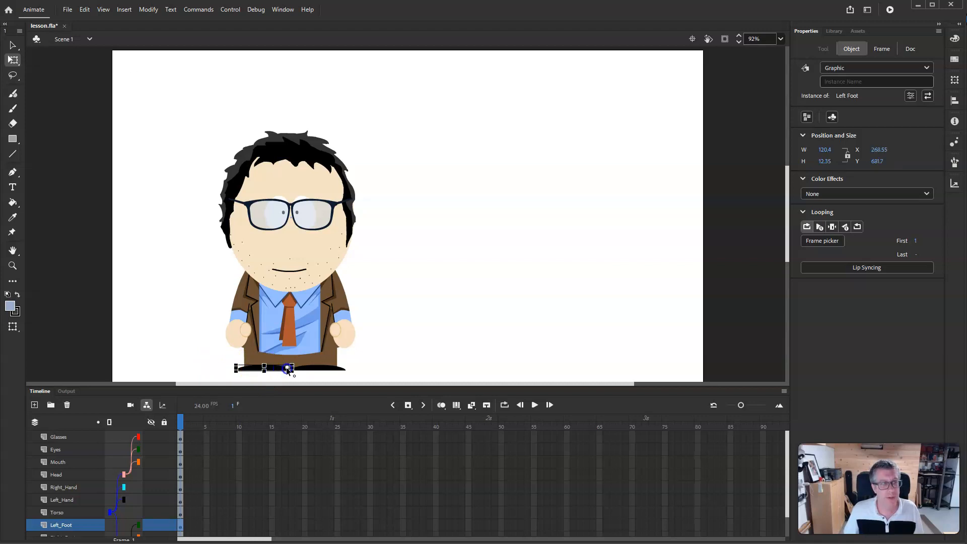
left_click(317, 368)
left_click_drag(318, 369, 295, 370)
left_click(425, 341)
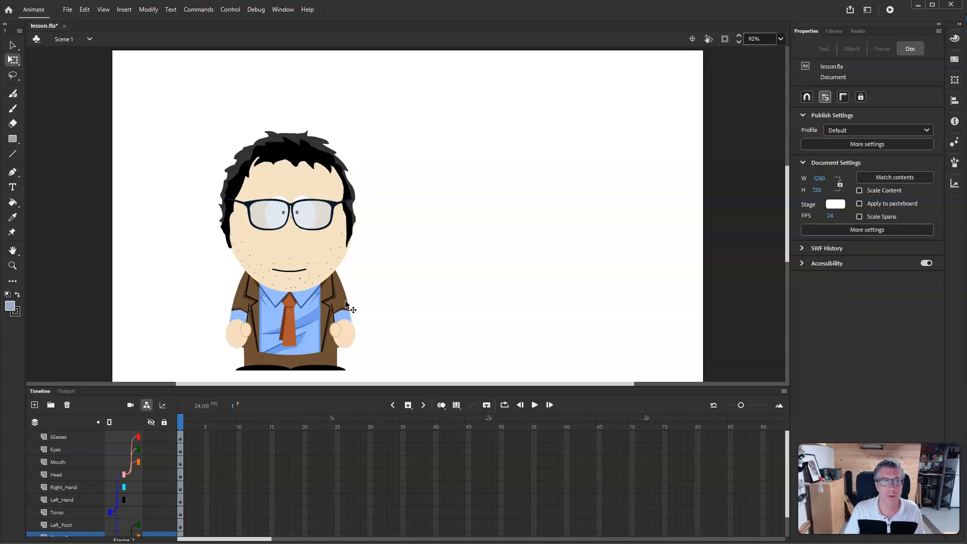
- Rotate the head to test its new pivot, undo the rotation, and save the file
left_click(285, 237)
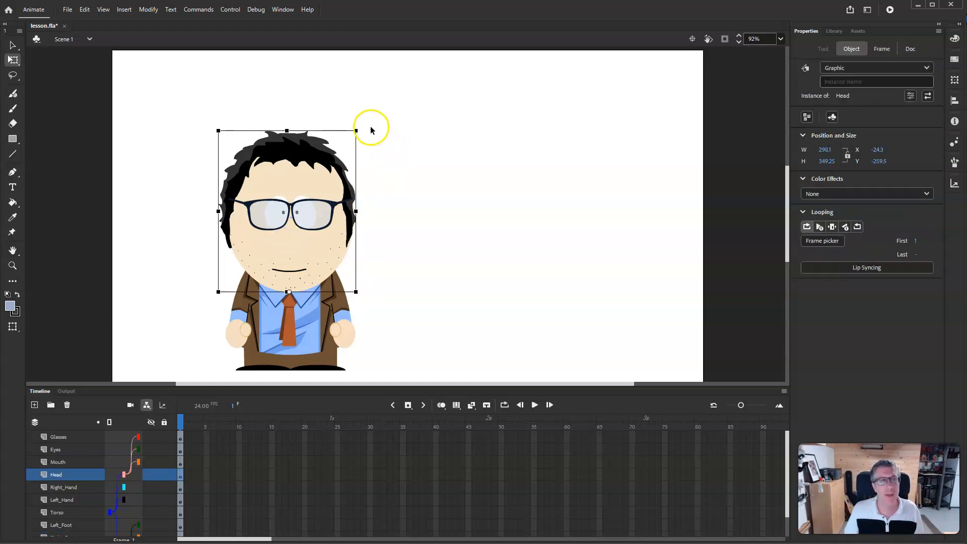
left_click_drag(362, 128, 382, 143)
key("ctrl+z")
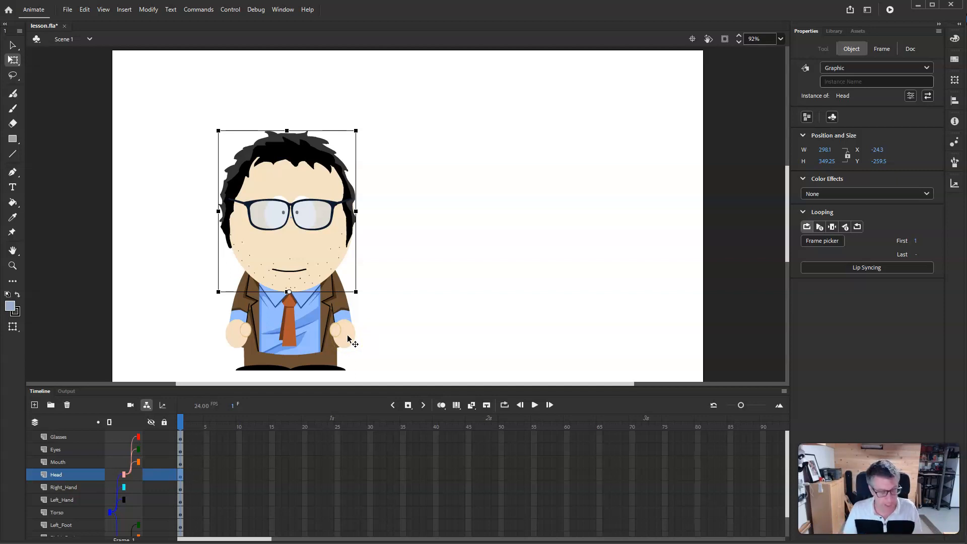
key("ctrl+s")
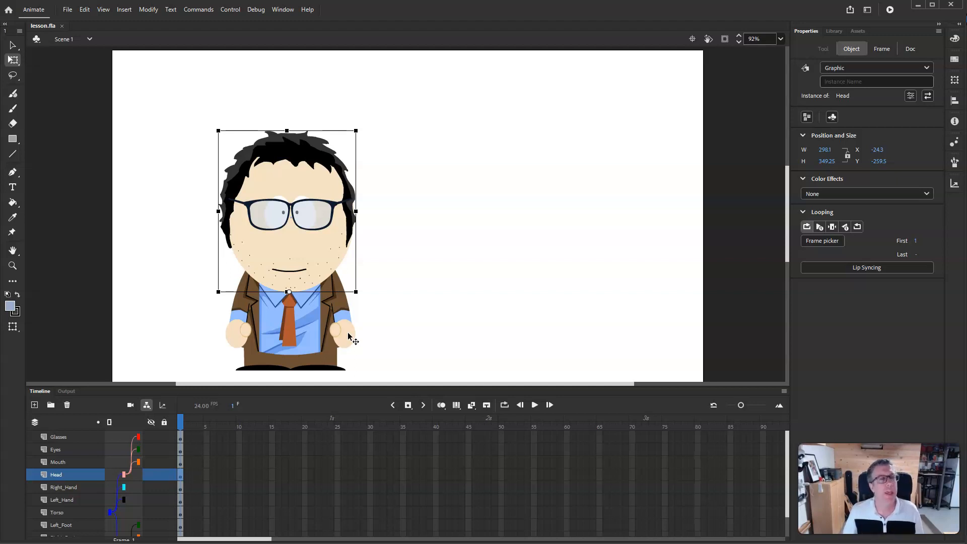
- Select the mouth instance and open the Mouth symbol for editing
left_click(294, 276)
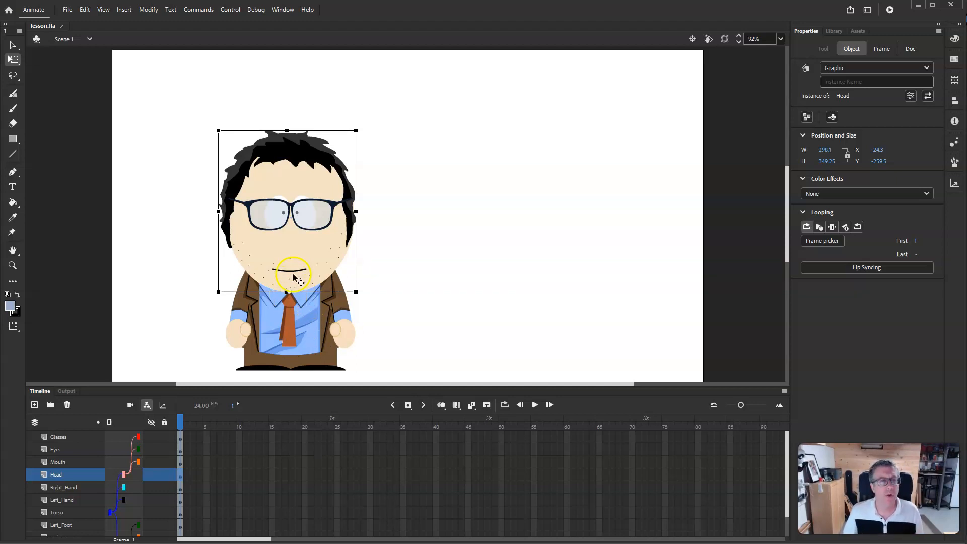
left_click(292, 272)
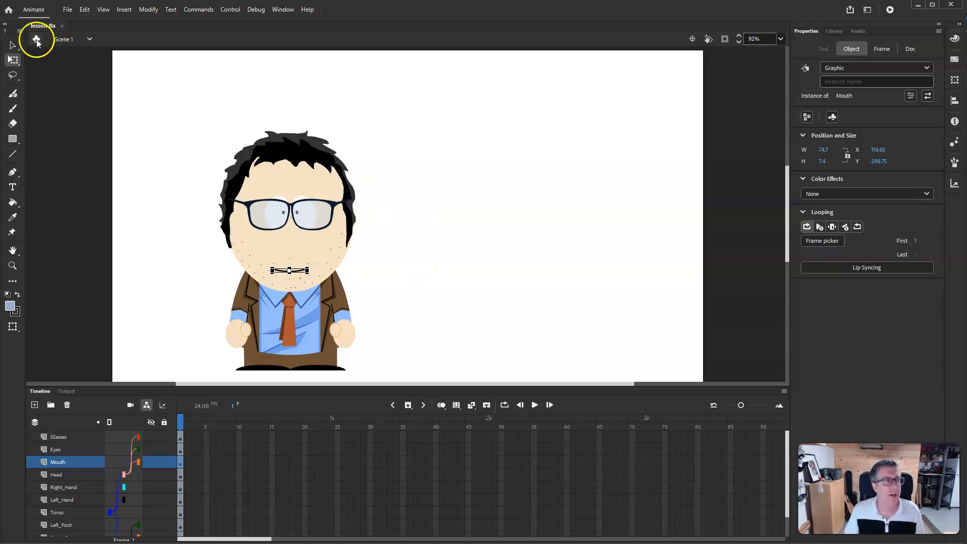
left_click(13, 45)
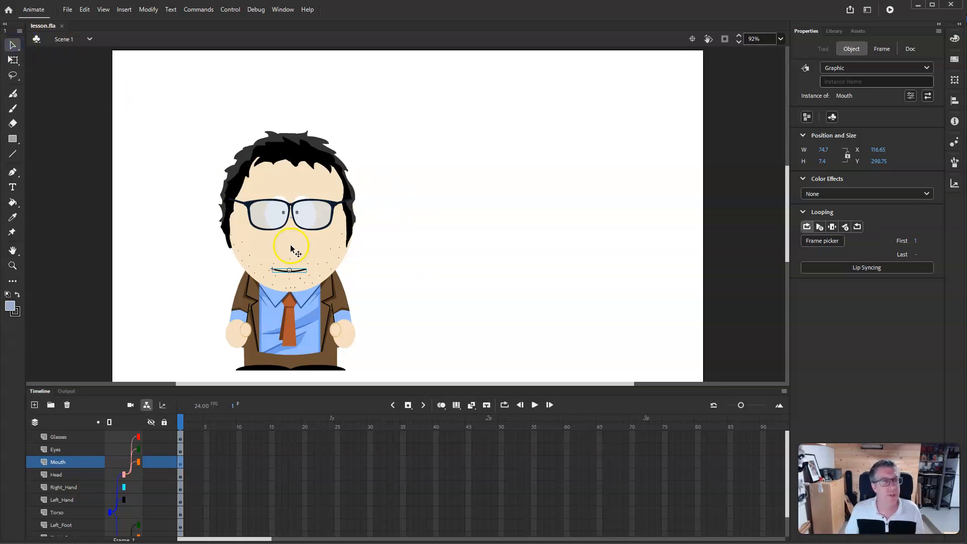
double_click(298, 272)
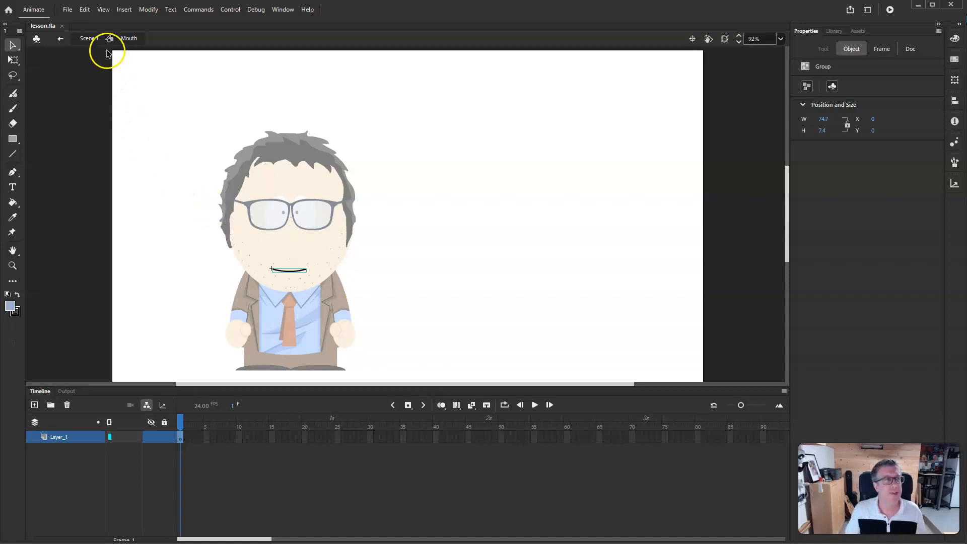
- Open the SP_Mouths_and_Guide.fla file from the 00 - Premade Graphics folder
left_click(69, 10)
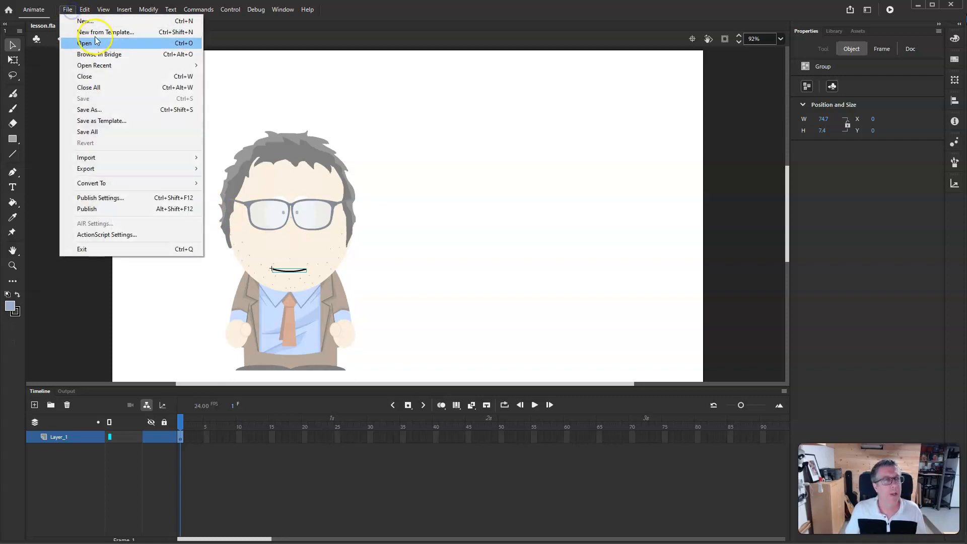
left_click(110, 43)
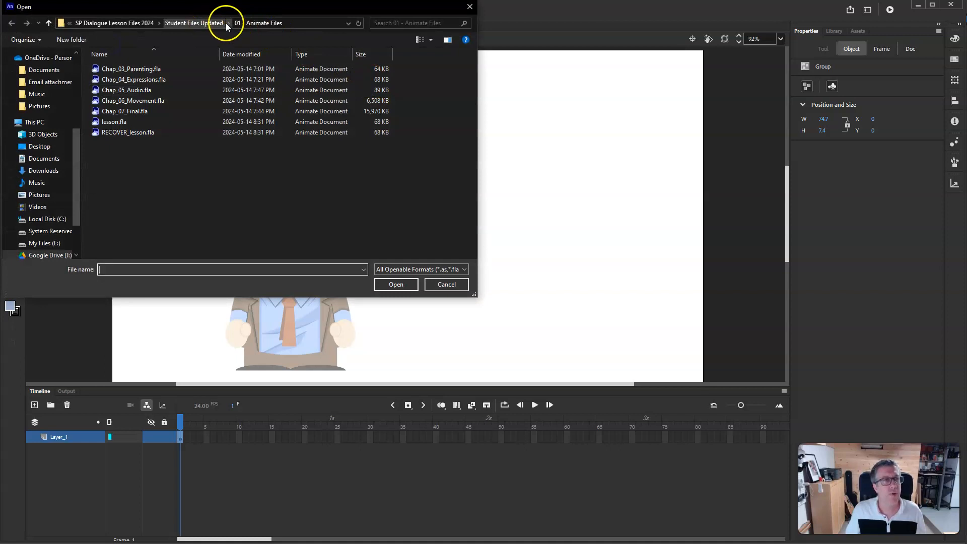
left_click(192, 23)
left_click(132, 69)
double_click(132, 69)
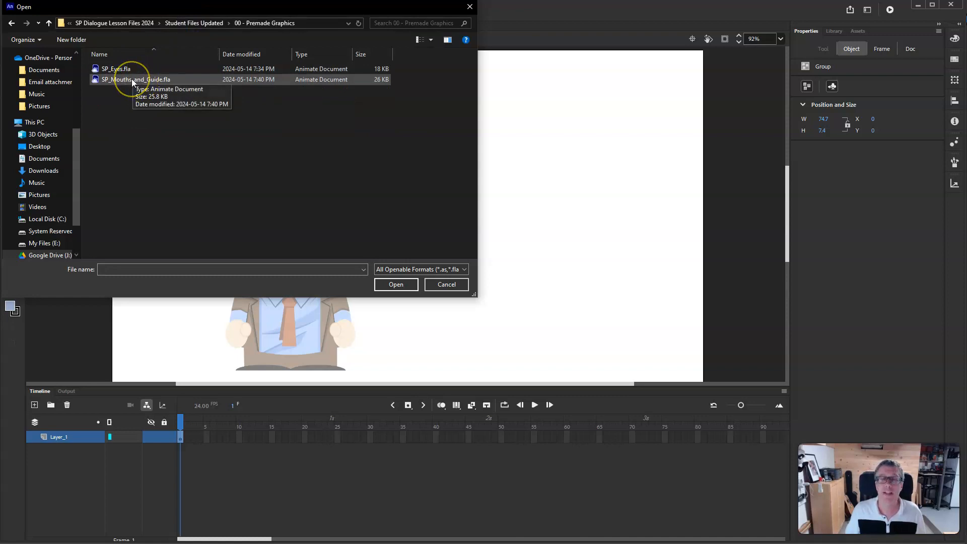
left_click(133, 81)
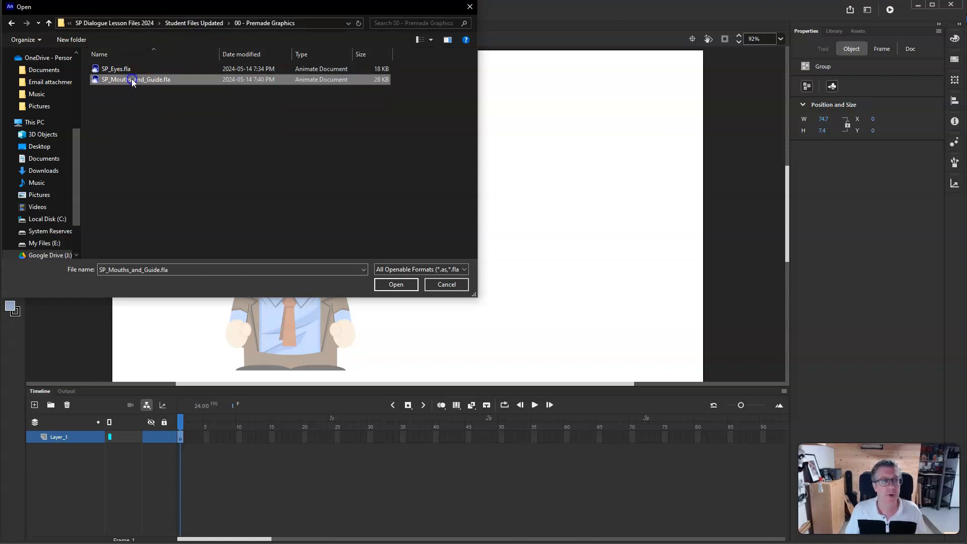
left_click(396, 285)
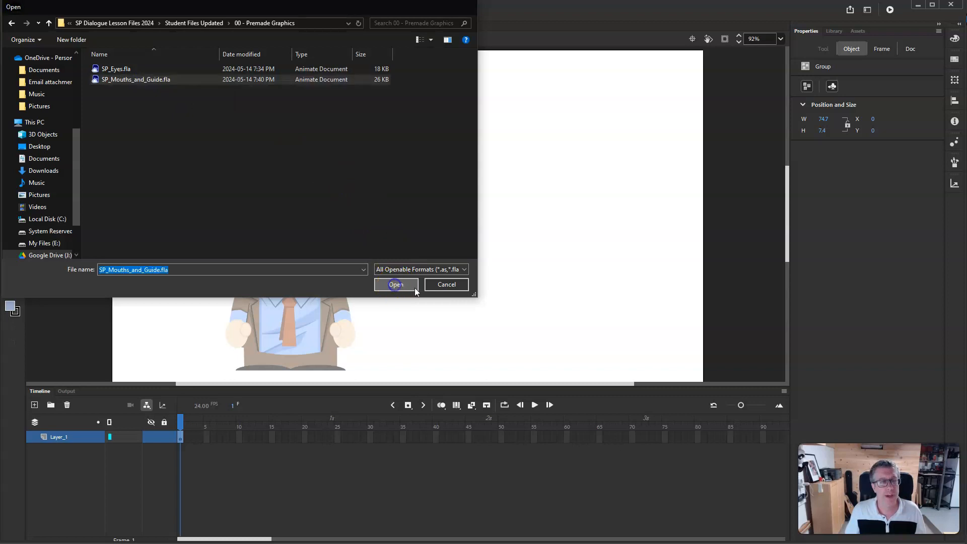
left_click(623, 301)
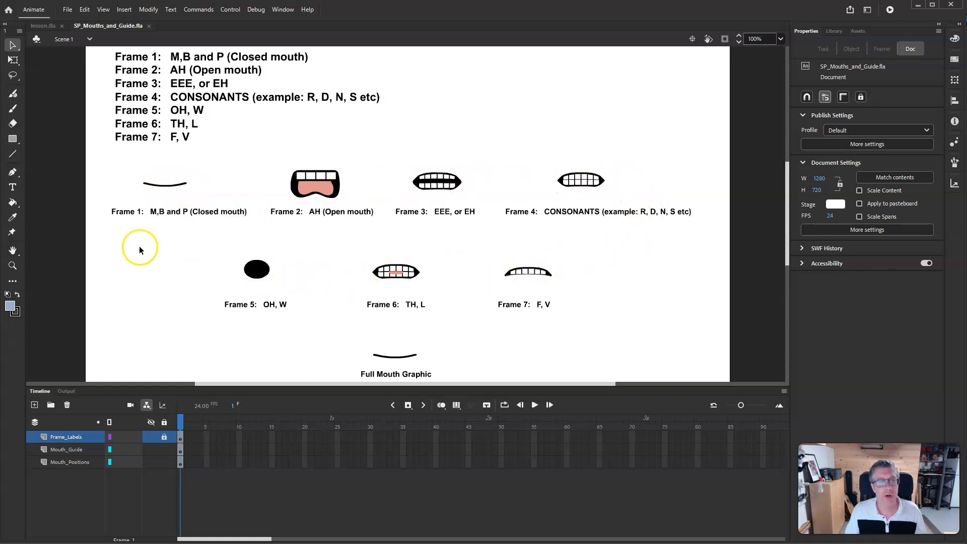
- Copy the AH open mouth from the guide file and paste it onto a new blank keyframe at frame 2 of the Mouth symbol, over the face
left_click(404, 356)
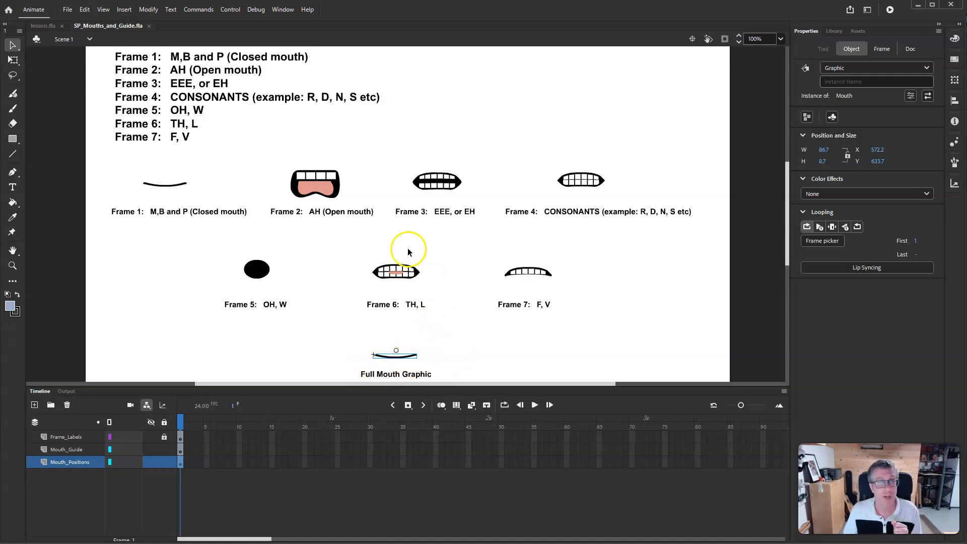
left_click(319, 189)
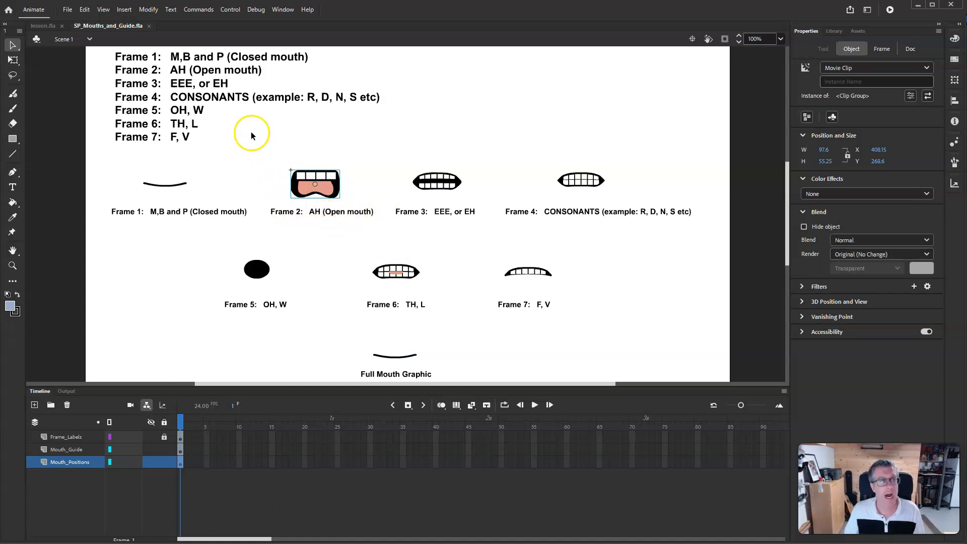
left_click(45, 25)
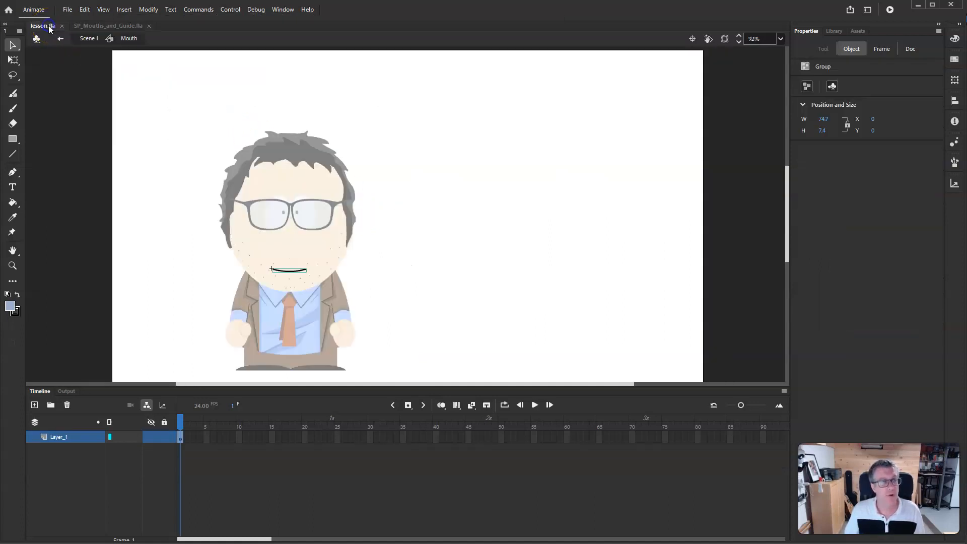
left_click(187, 439)
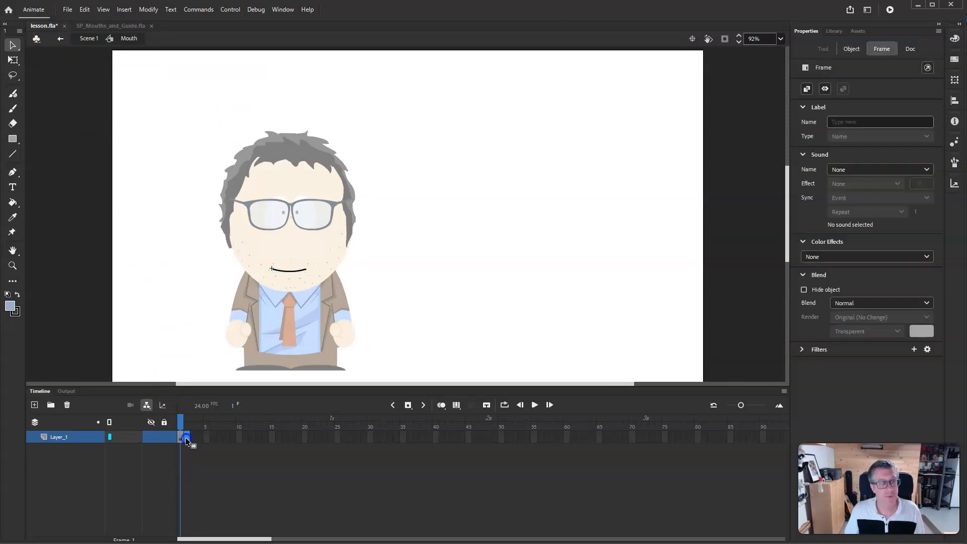
right_click(187, 440)
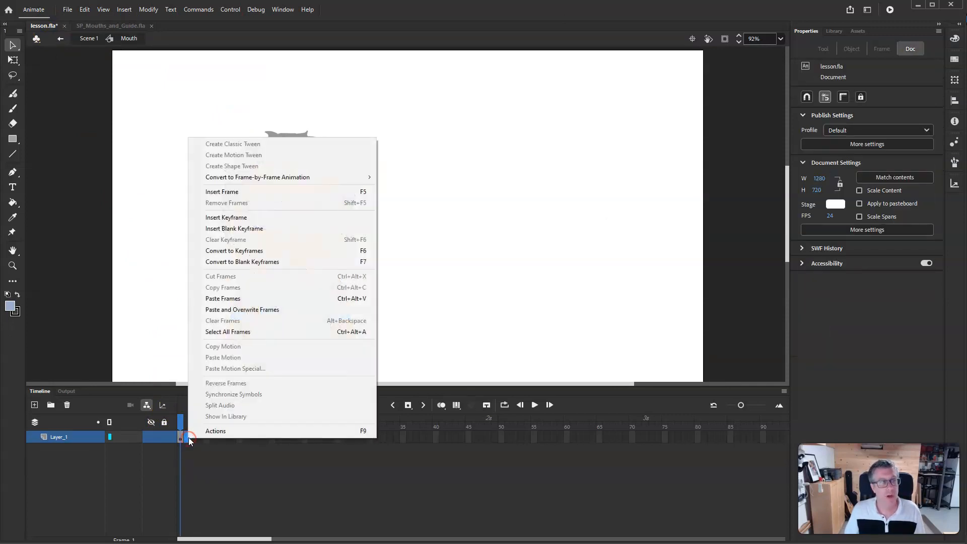
left_click(263, 230)
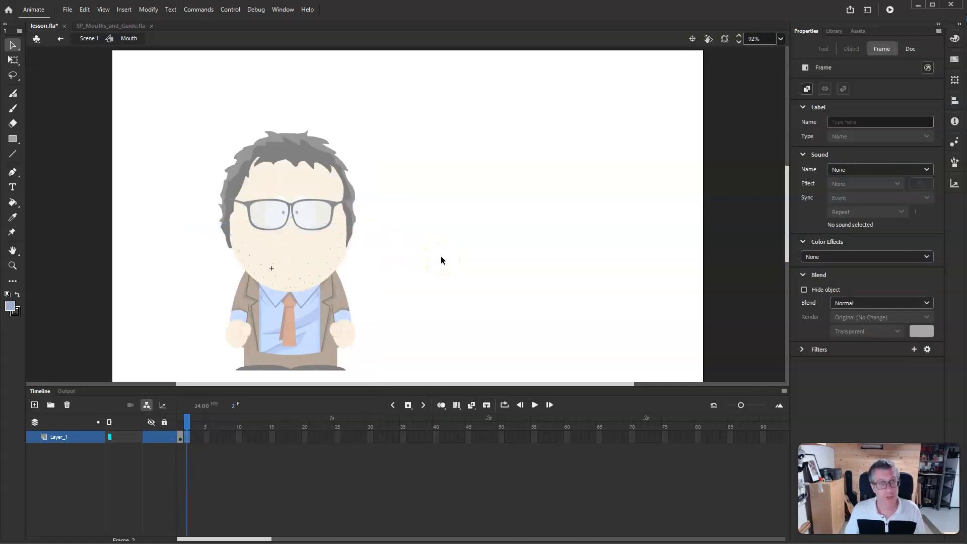
key("ctrl+v")
left_click_drag(426, 221, 308, 272)
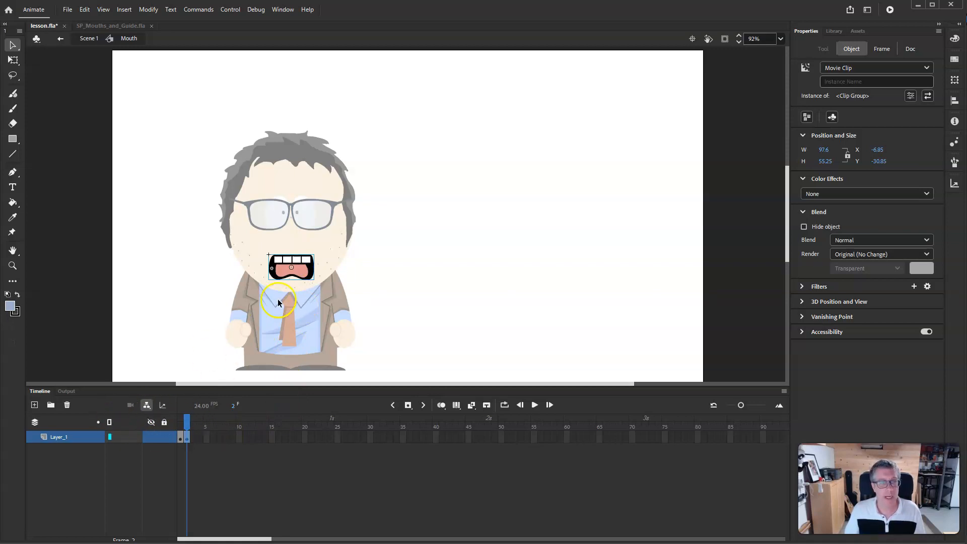
- Turn on onion skinning and scale the open mouth down with Free Transform to fit the closed mouth
left_click(440, 405)
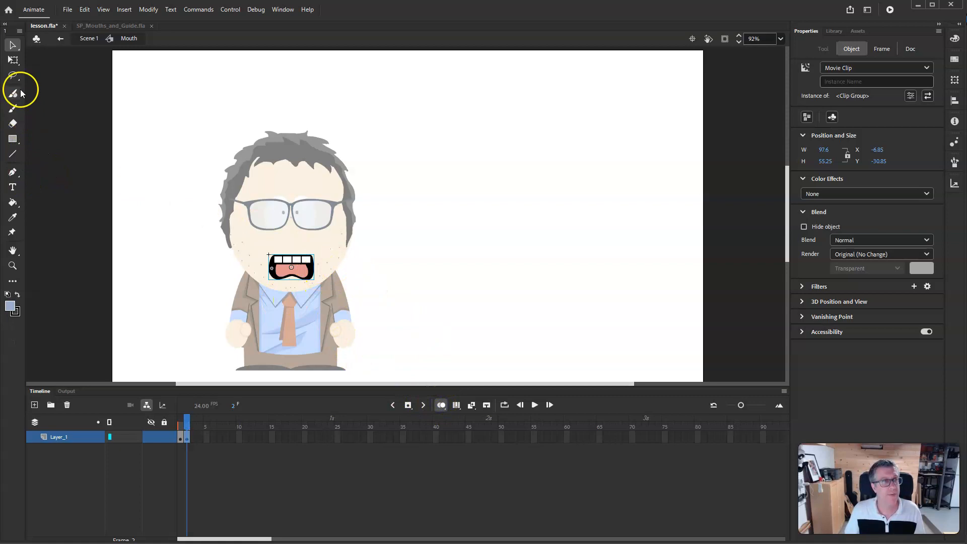
left_click(13, 59)
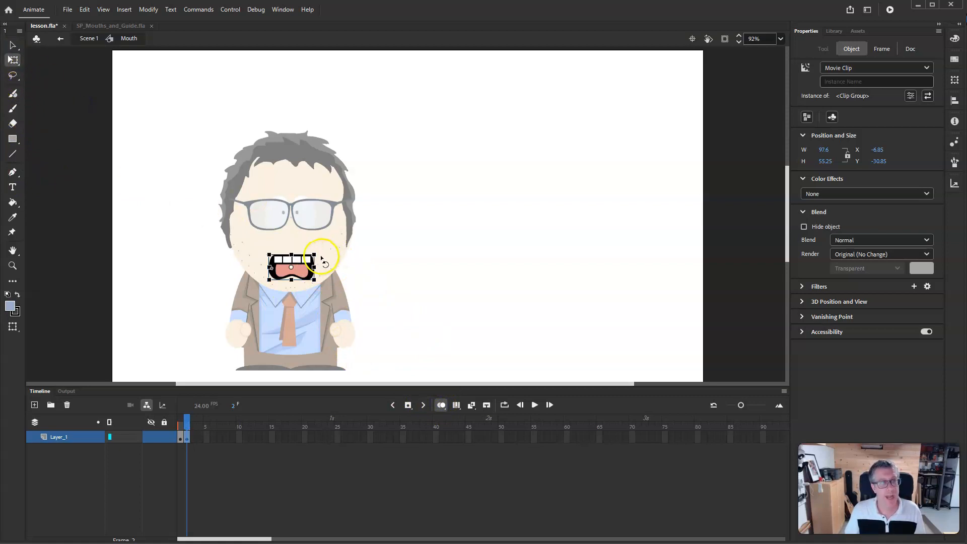
left_click_drag(314, 253, 301, 268)
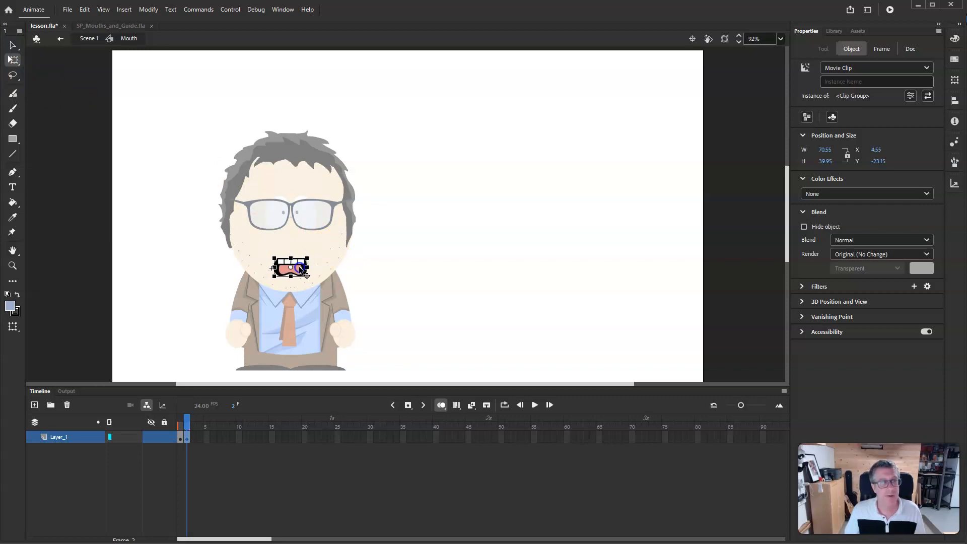
left_click(402, 285)
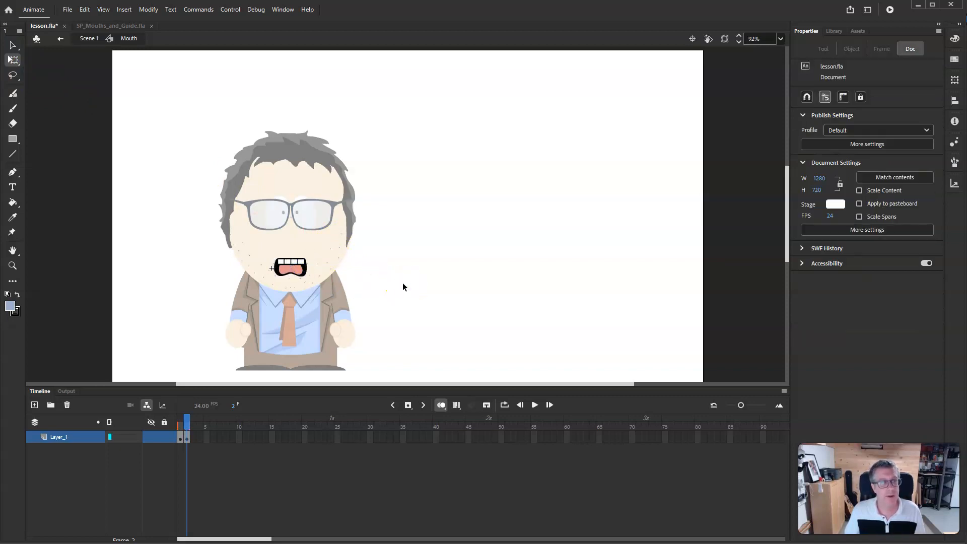
left_click_drag(186, 424, 184, 424)
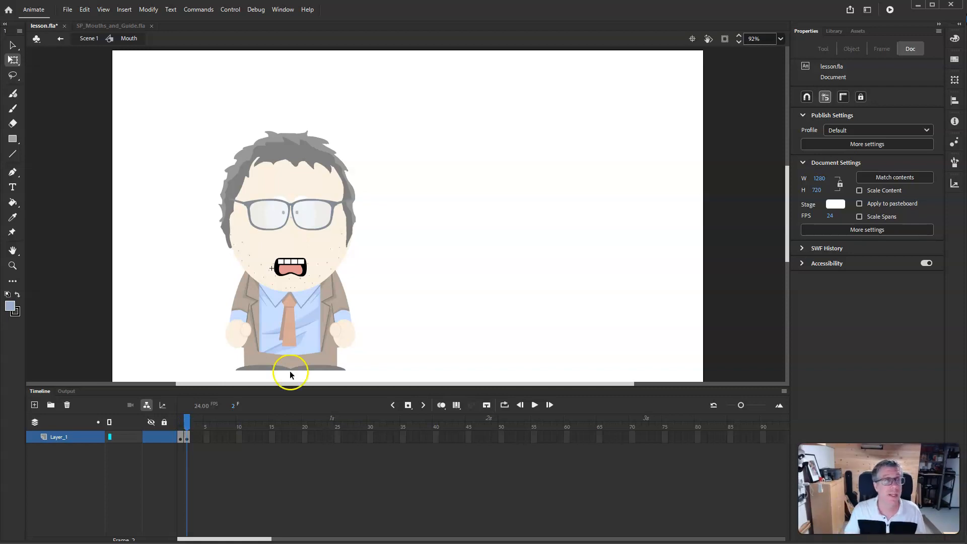
- Copy the EEE mouth from the guide file, paste it into a new blank keyframe at frame 3, and position it on the face
left_click(129, 24)
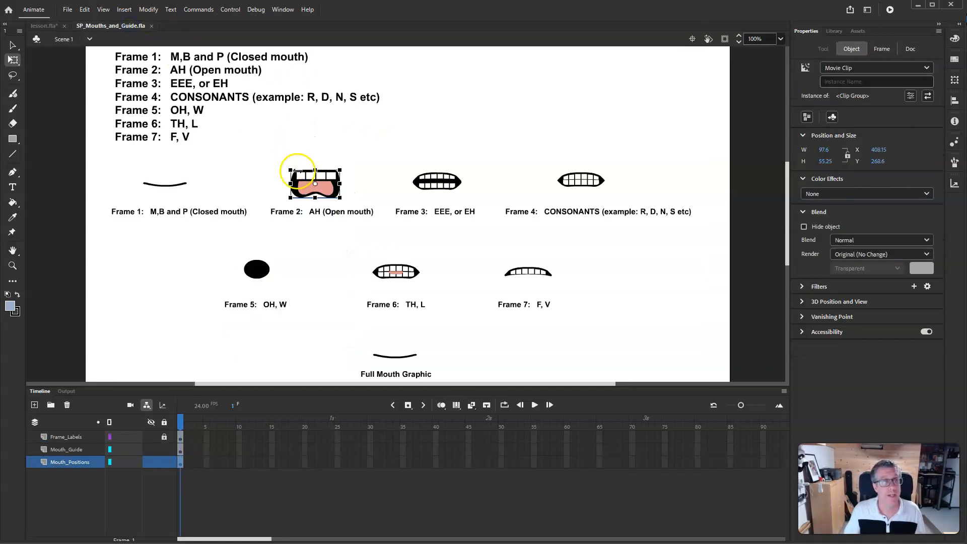
left_click(448, 182)
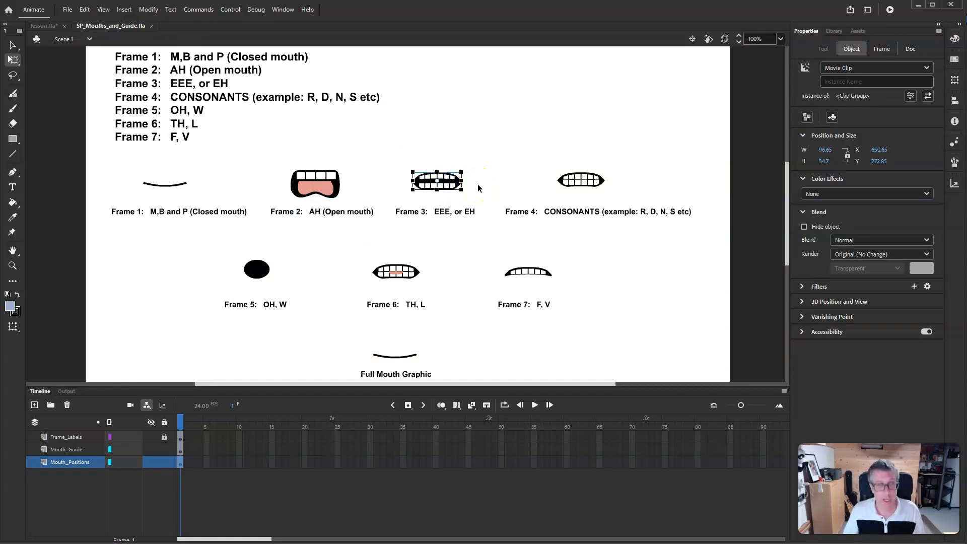
left_click(45, 26)
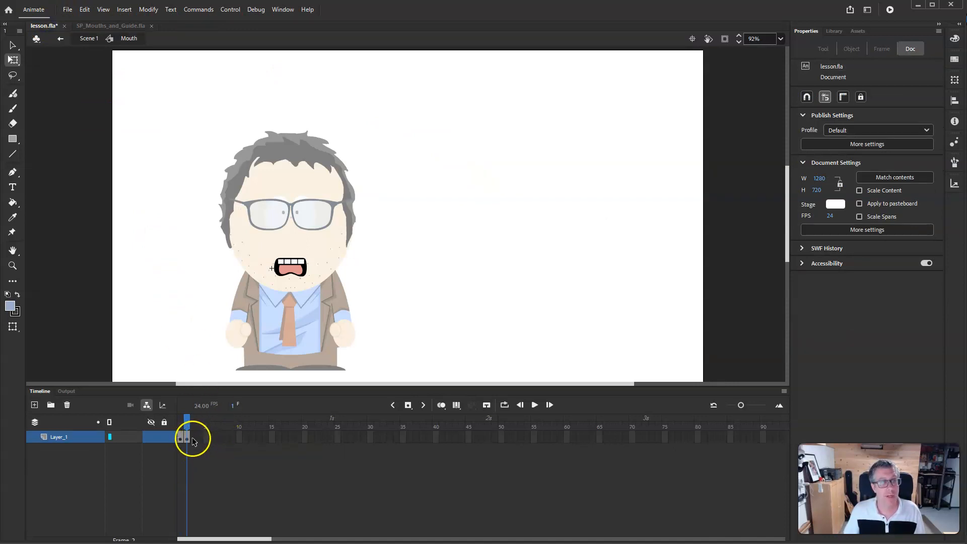
right_click(193, 438)
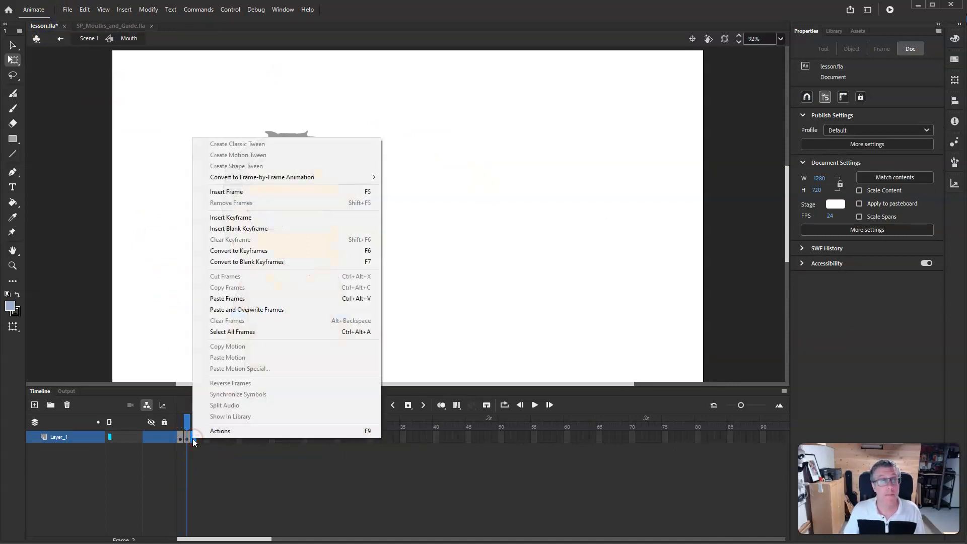
left_click(261, 230)
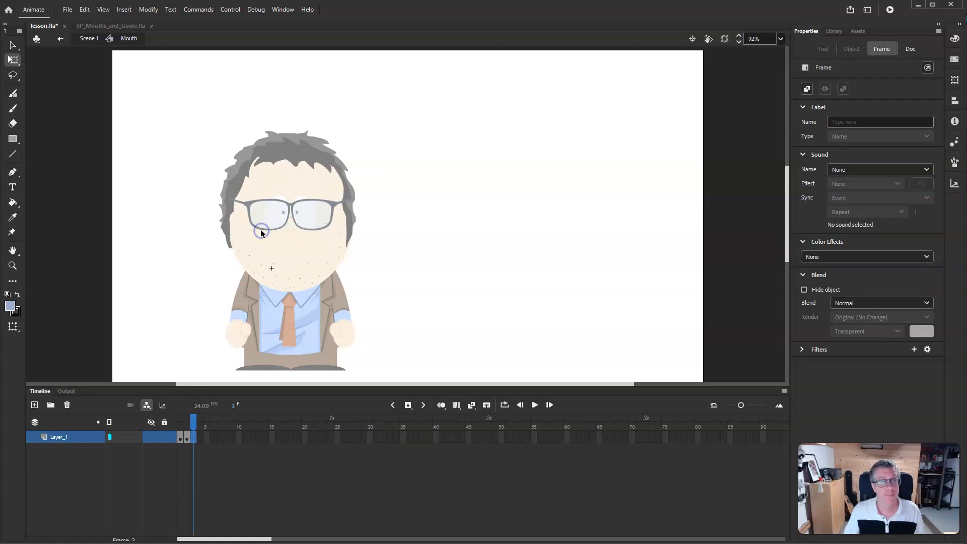
key("ctrl+v")
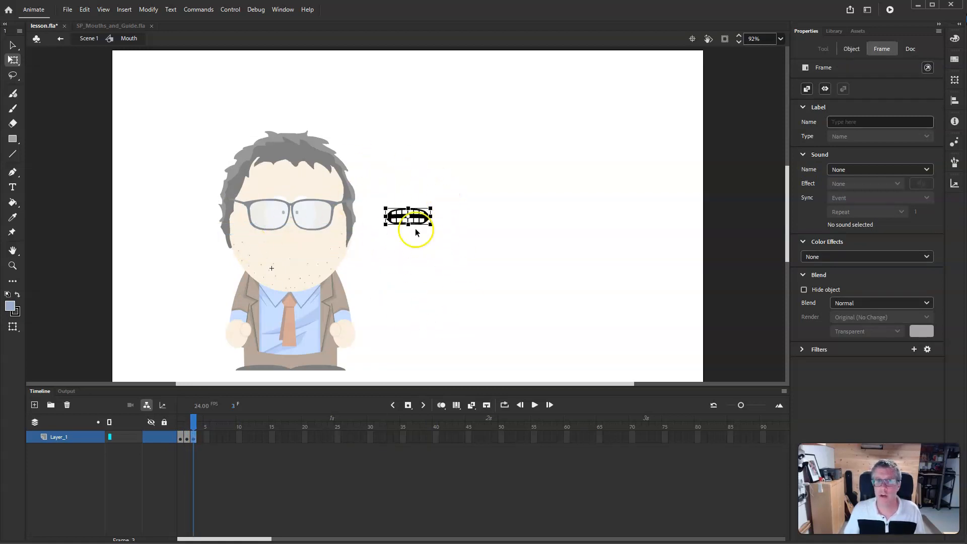
left_click(441, 405)
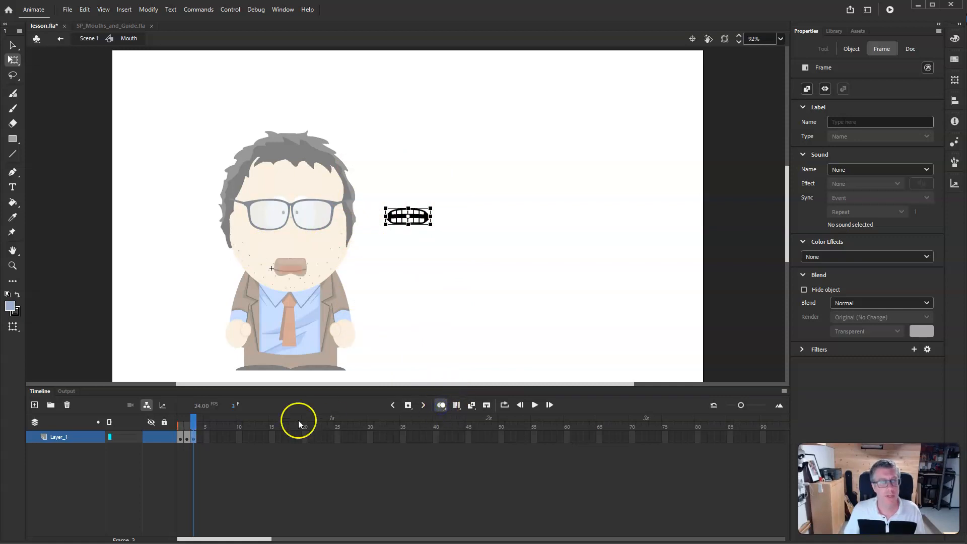
left_click_drag(186, 427, 187, 427)
mouse_move(423, 213)
left_mouse_down()
mouse_move(302, 267)
mouse_move(306, 260)
mouse_move(305, 272)
left_mouse_up()
left_click(411, 279)
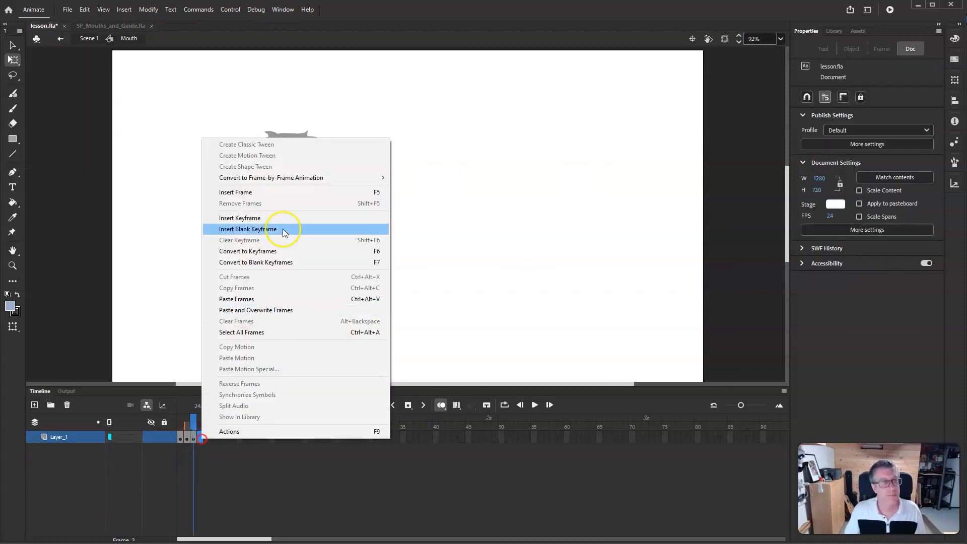
- Zoom in on the mouth and insert a blank keyframe at frame 6 of the Mouth symbol
left_click(282, 229)
scroll(301, 269, "up", 3)
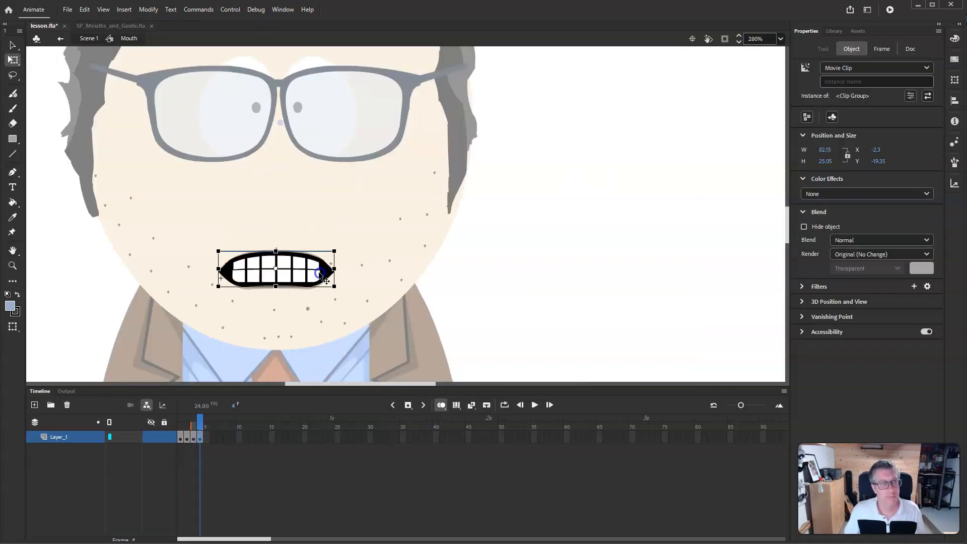
left_click(208, 439)
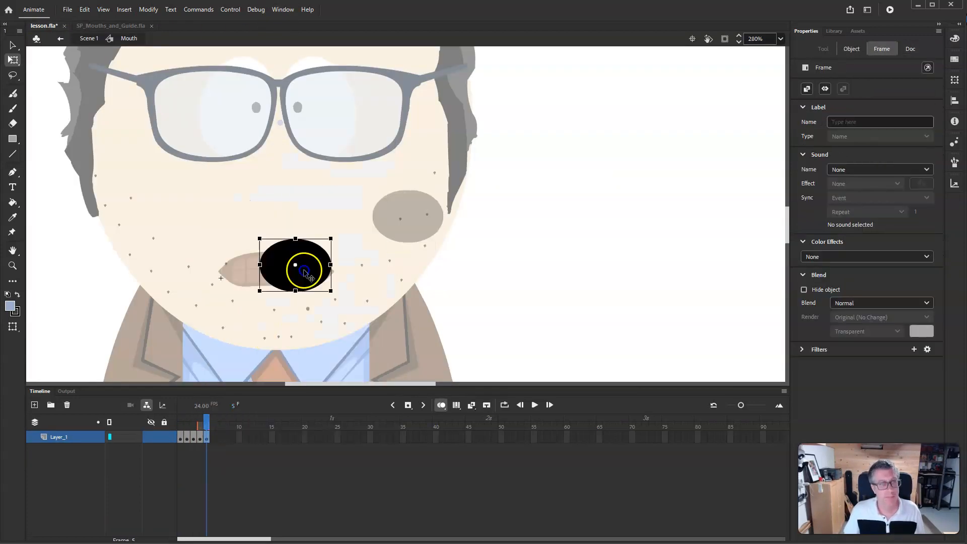
key("F7")
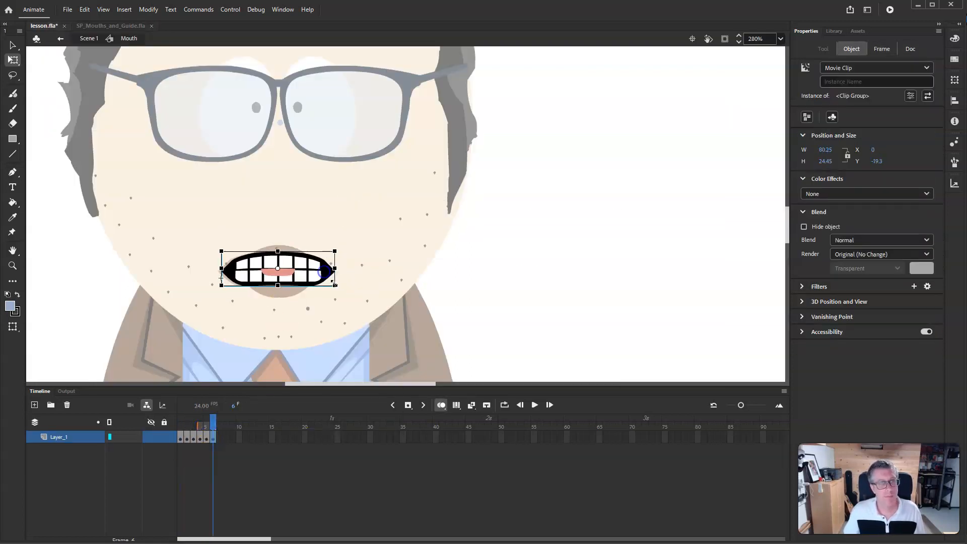
- Insert a blank keyframe at frame 7, then copy the F, V mouth from the guide file and paste it over the face
right_click(219, 437)
left_click(321, 234)
left_click(131, 26)
key("ctrl+c")
left_click(53, 26)
key("ctrl+v")
left_click_drag(444, 220, 316, 265)
- Play back and scrub through the mouth frames to review the shapes
key("Return")
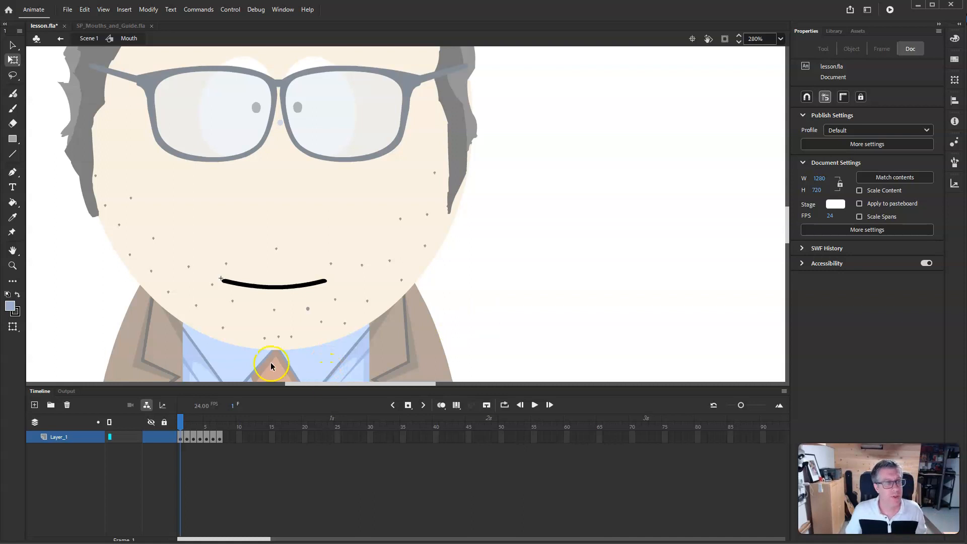
left_click(182, 426)
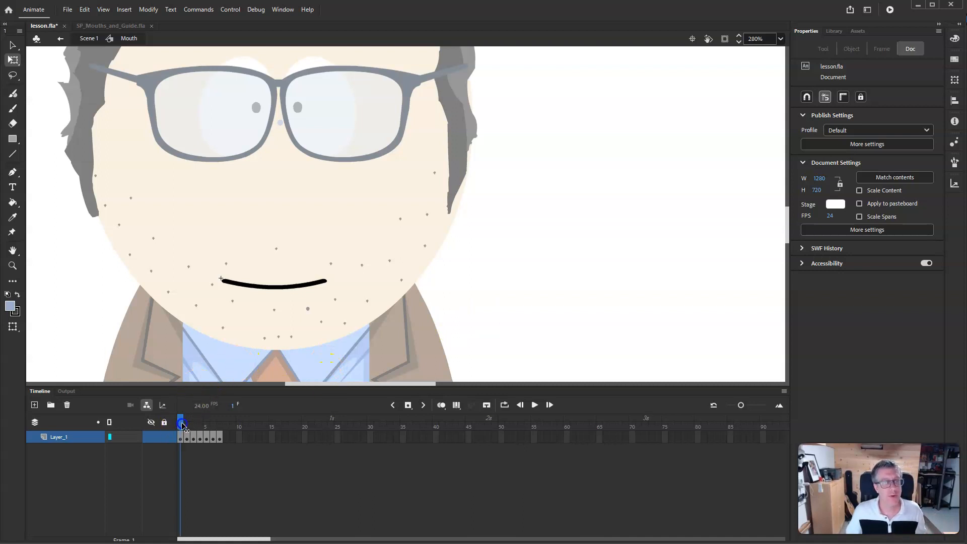
mouse_move(183, 426)
left_mouse_down()
mouse_move(224, 423)
mouse_move(173, 428)
left_mouse_up()
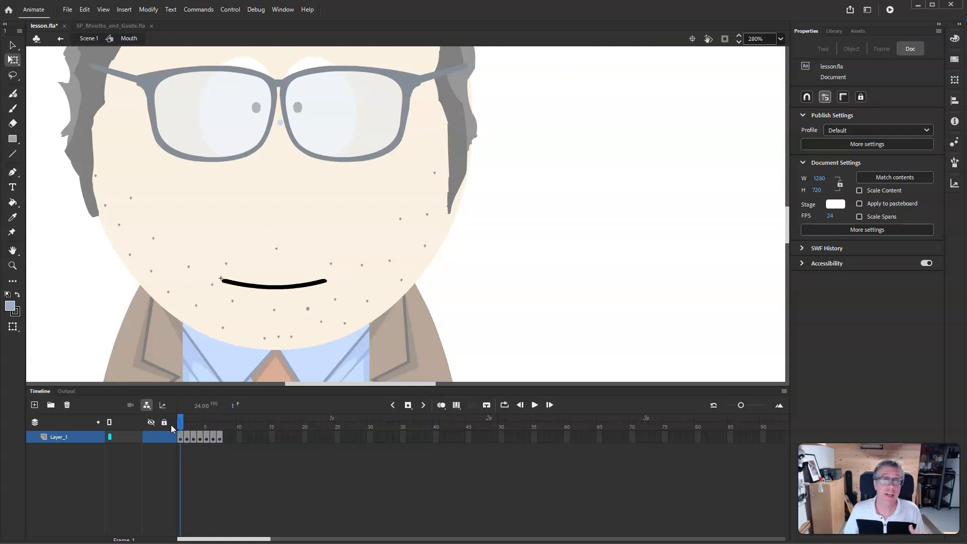
left_click(176, 431)
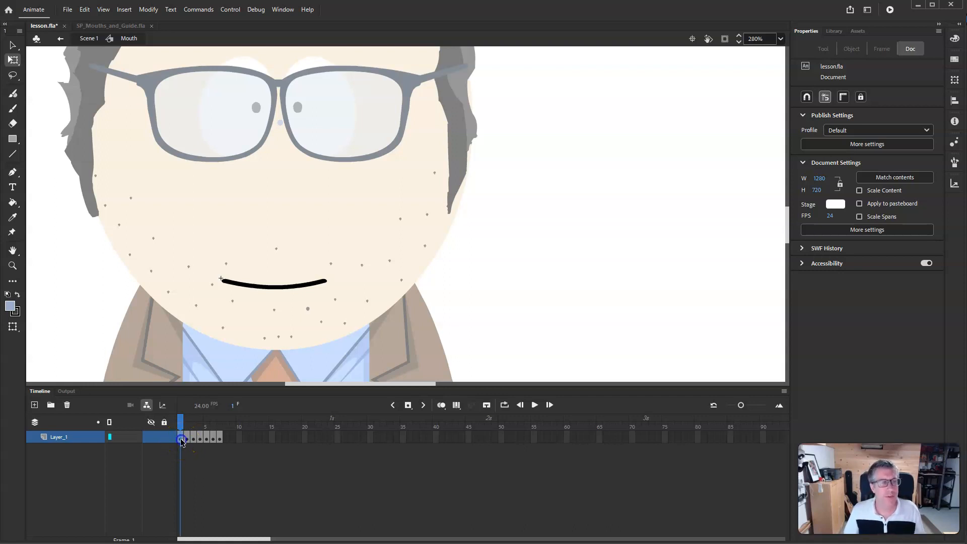
- Label frame 1 of the Mouth symbol "Closed" and frame 2 "Ah"
left_click(182, 438)
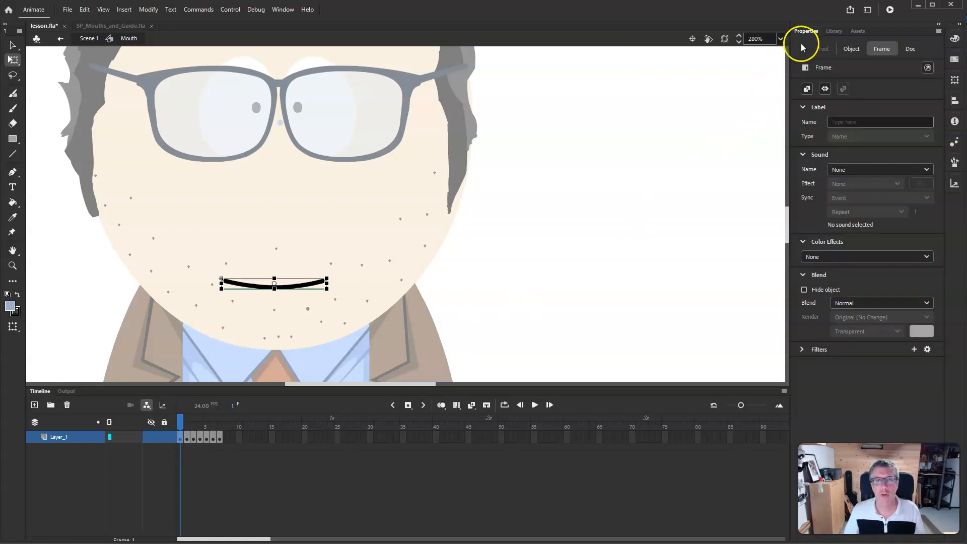
left_click(871, 52)
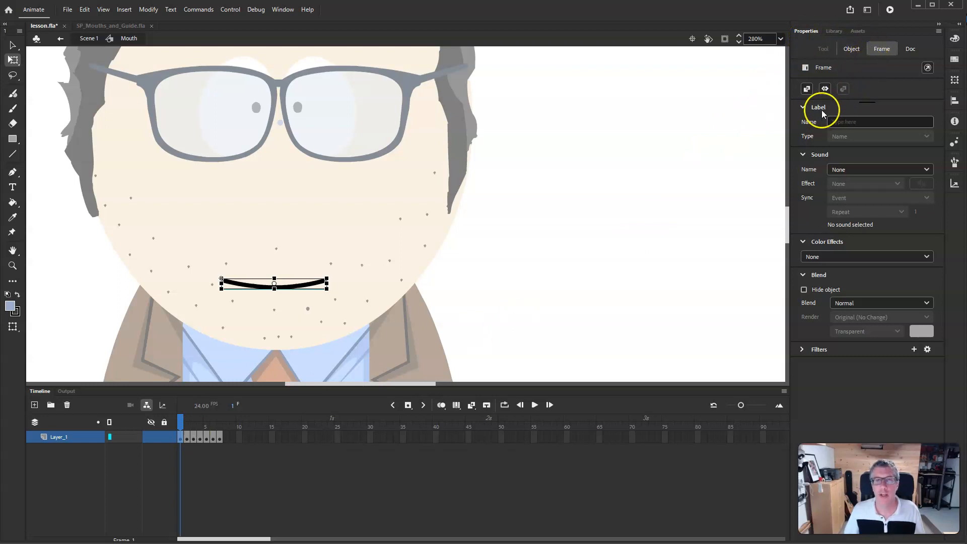
left_click(843, 122)
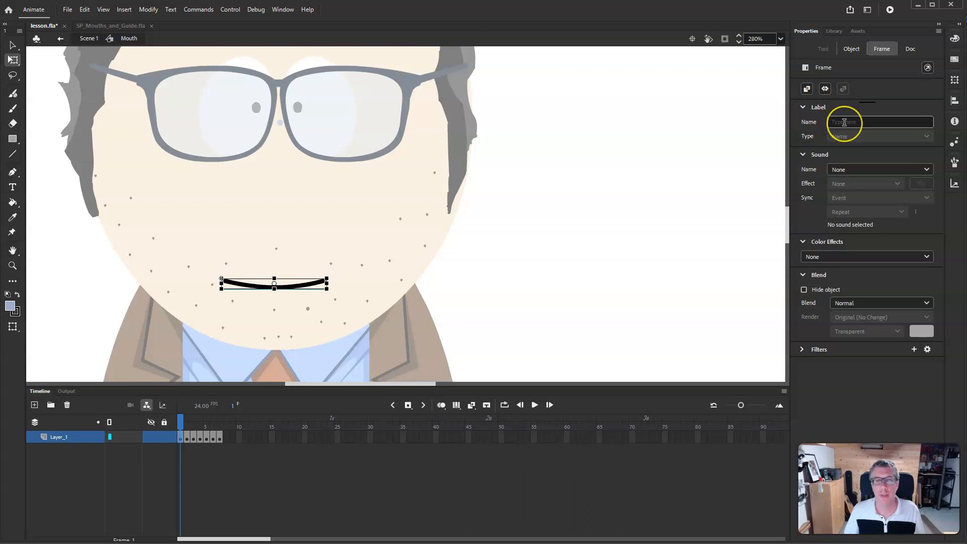
left_click(844, 122)
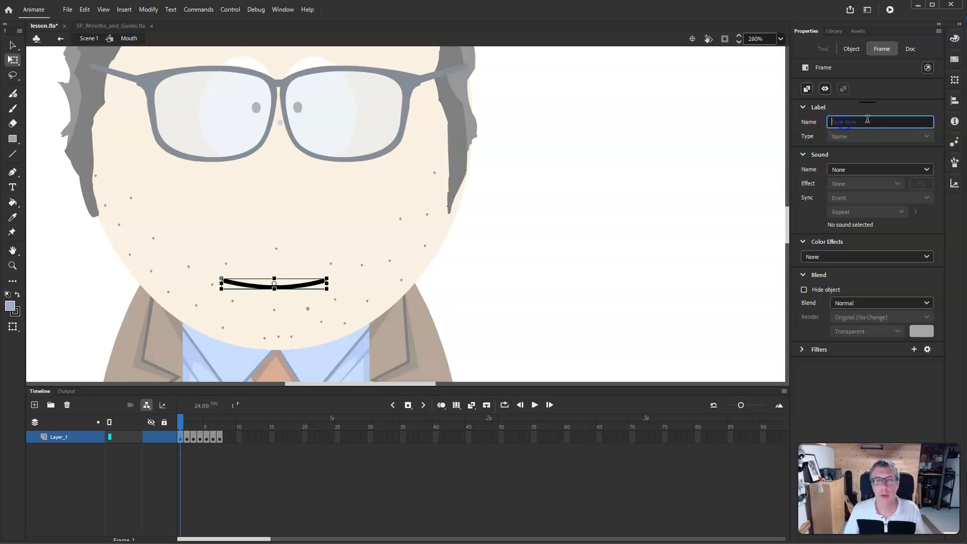
type("Closed")
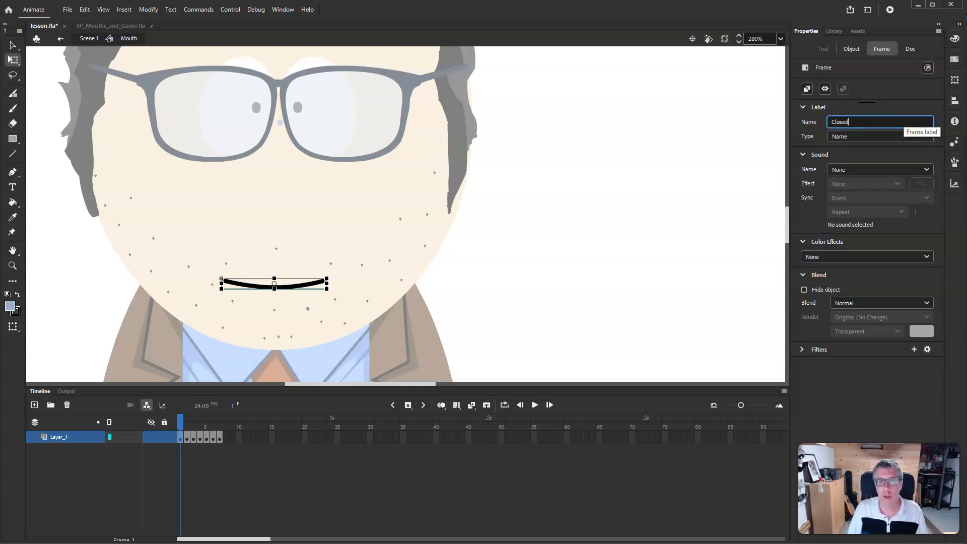
key("Return")
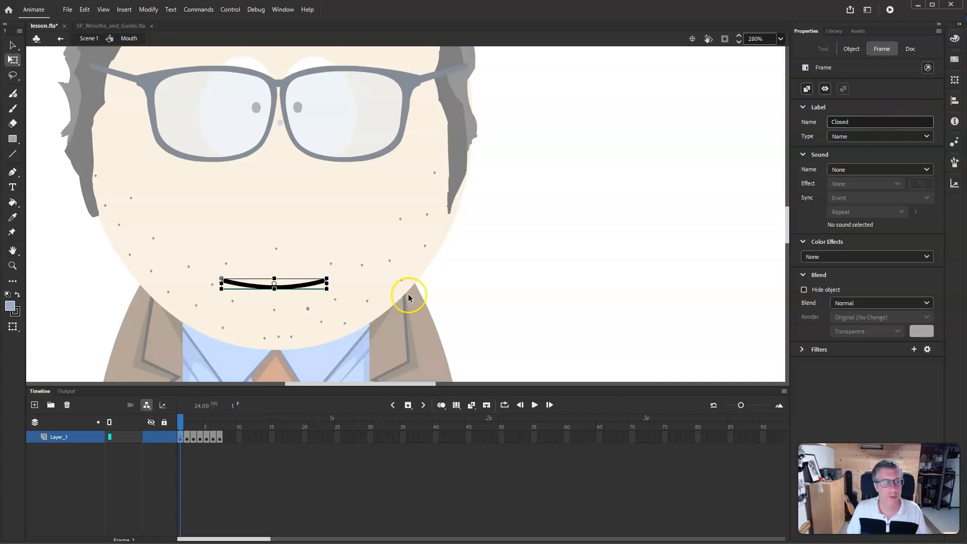
left_click(188, 441)
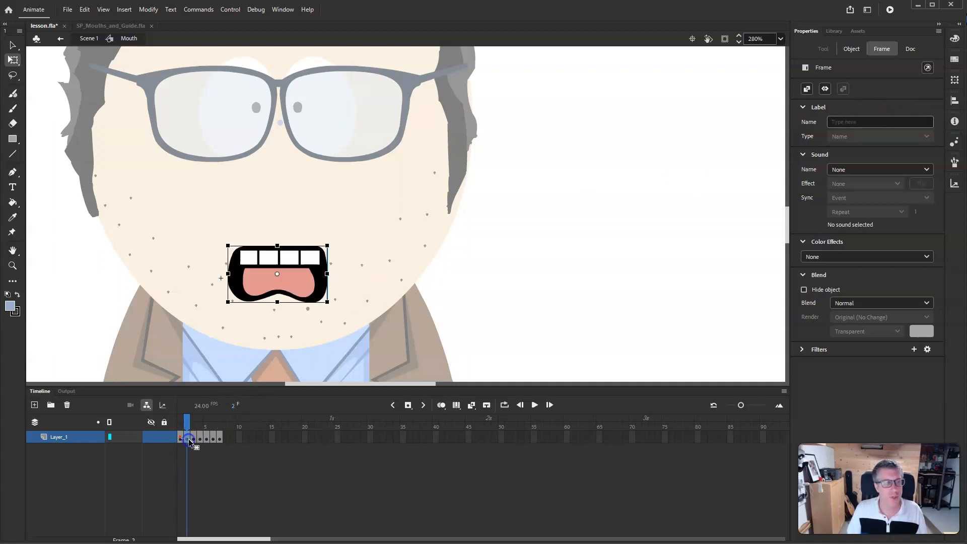
left_click(858, 123)
type("Ah")
key("Return")
- Label frame 3 "Eeee" and frame 4 "Cons"
left_click(198, 443)
left_click(856, 123)
type("Eeee")
key("Return")
left_click(200, 437)
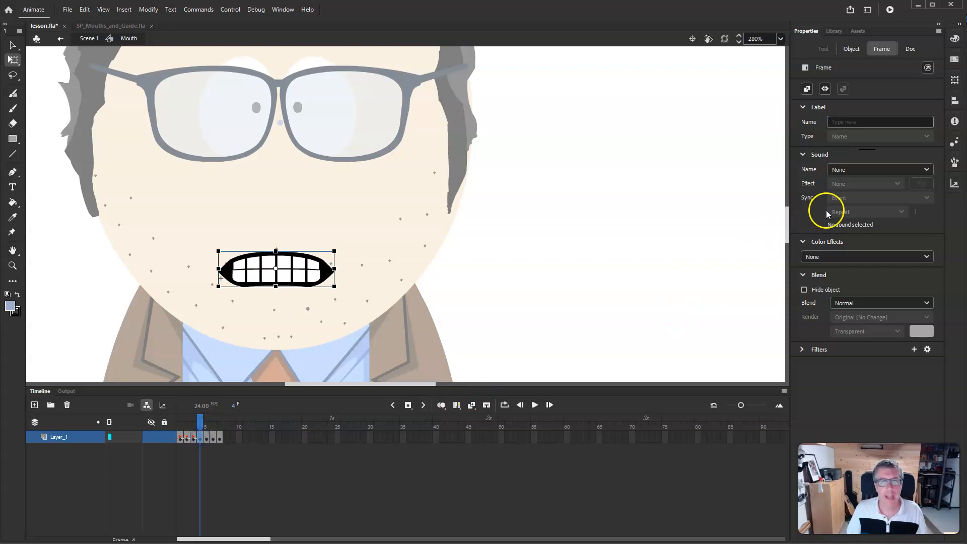
left_click(893, 121)
type("Cons")
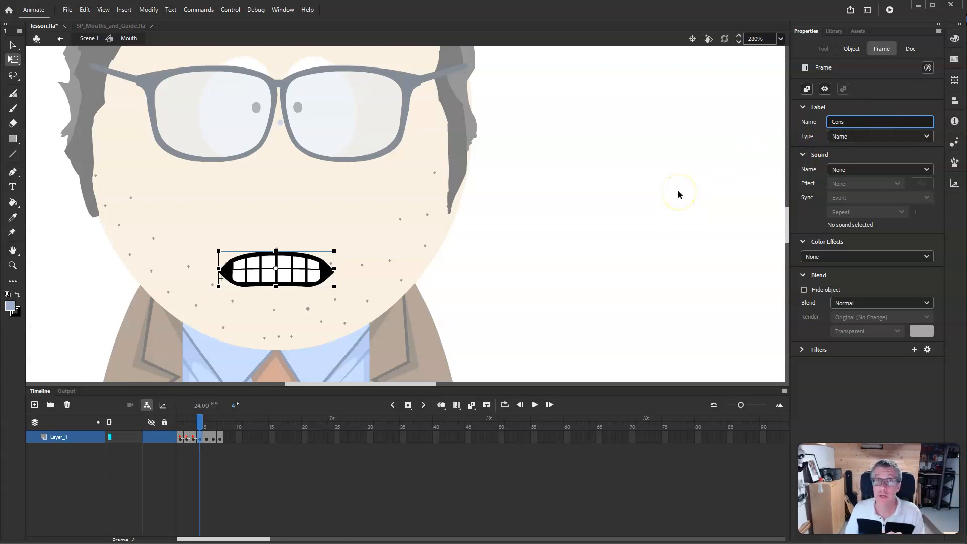
- Label frame 5 "Oh" and frame 6 "L"
left_click(207, 436)
left_click(873, 120)
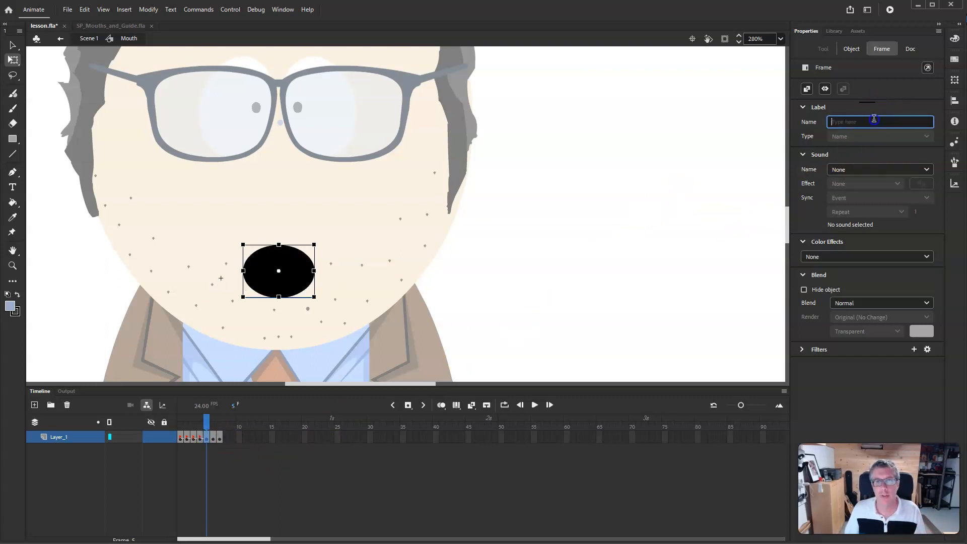
type("Oh")
key("Return")
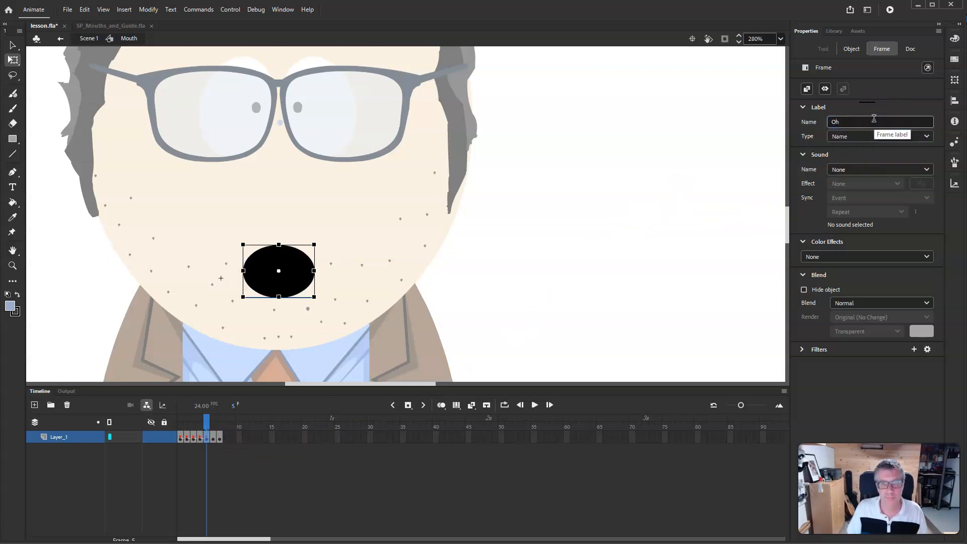
left_click(213, 437)
left_click(867, 122)
type("L")
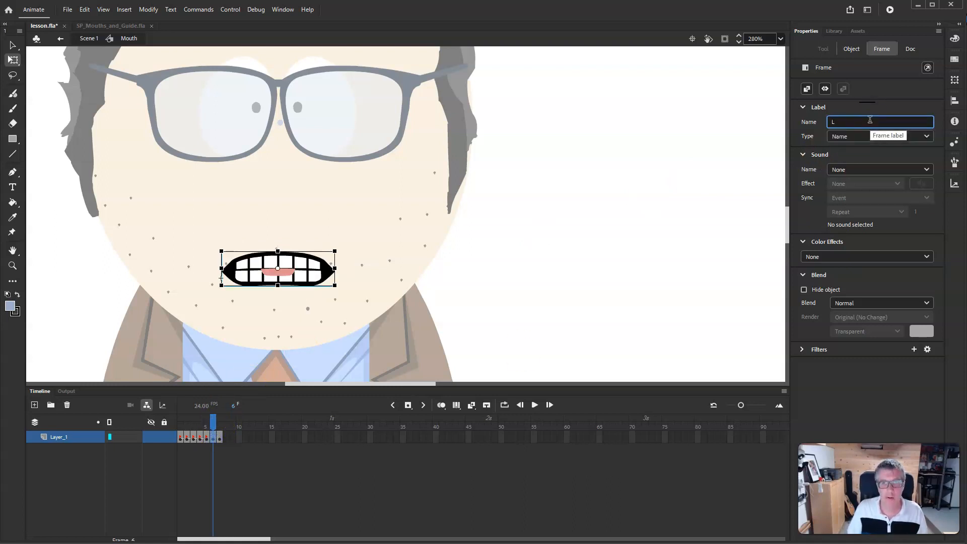
key("Return")
- Label frame 7 "F,V"
left_click(220, 437)
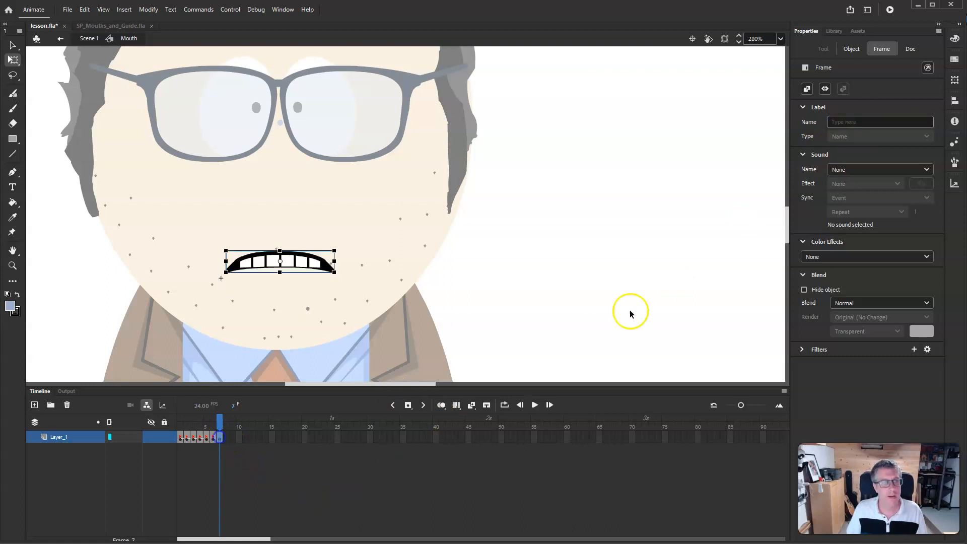
left_click(866, 122)
type("FV")
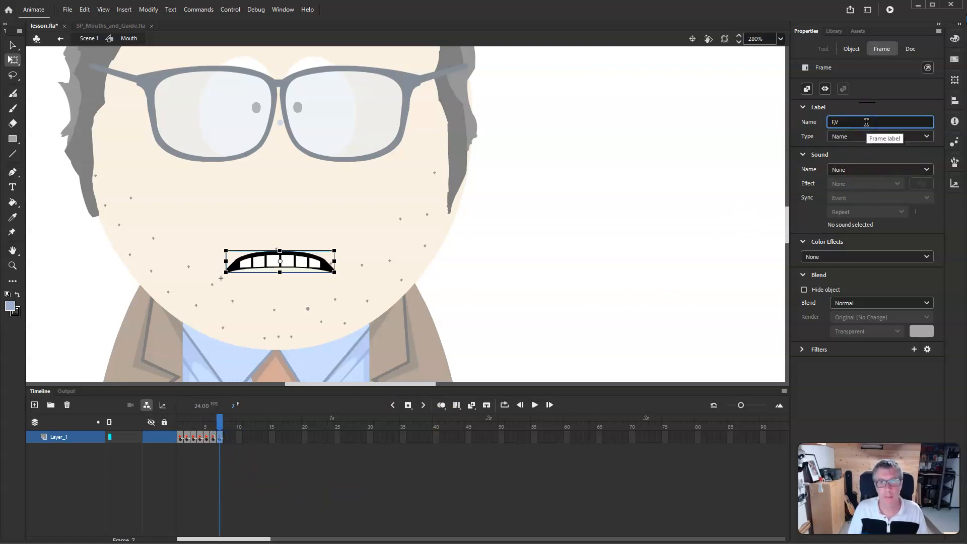
key("Return")
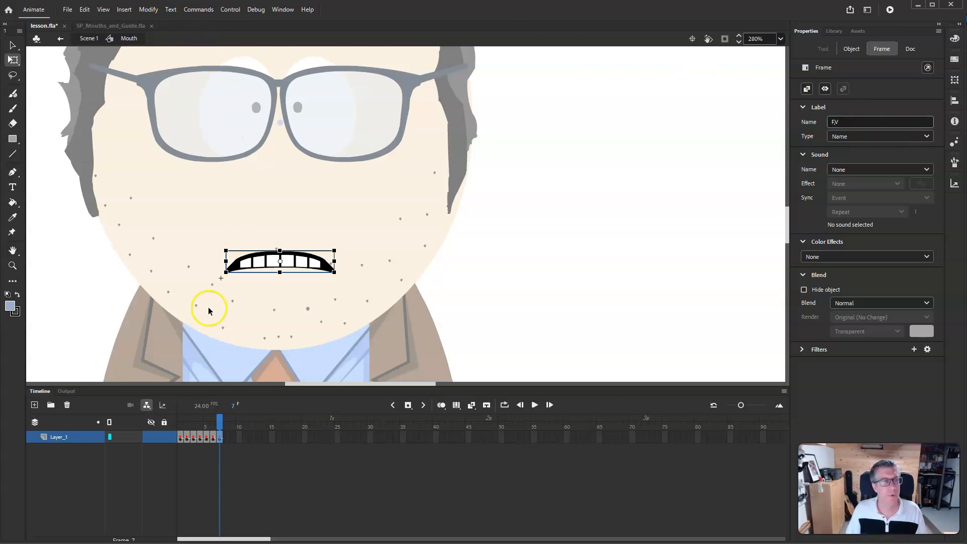
- Inspect the Full Mouth Graphic symbol in the guide file and compare it with the lesson's mouth
left_click_drag(219, 422, 180, 425)
left_click(131, 199)
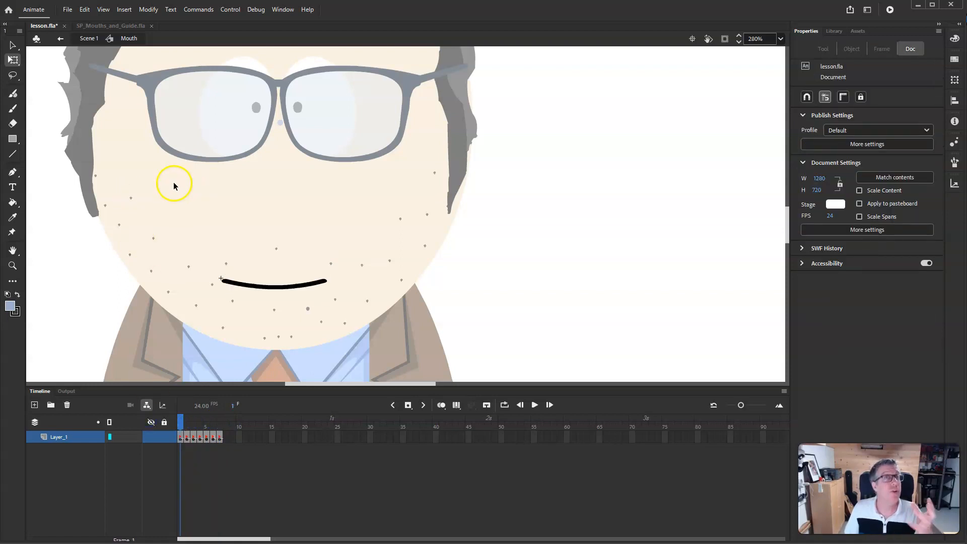
left_click(128, 26)
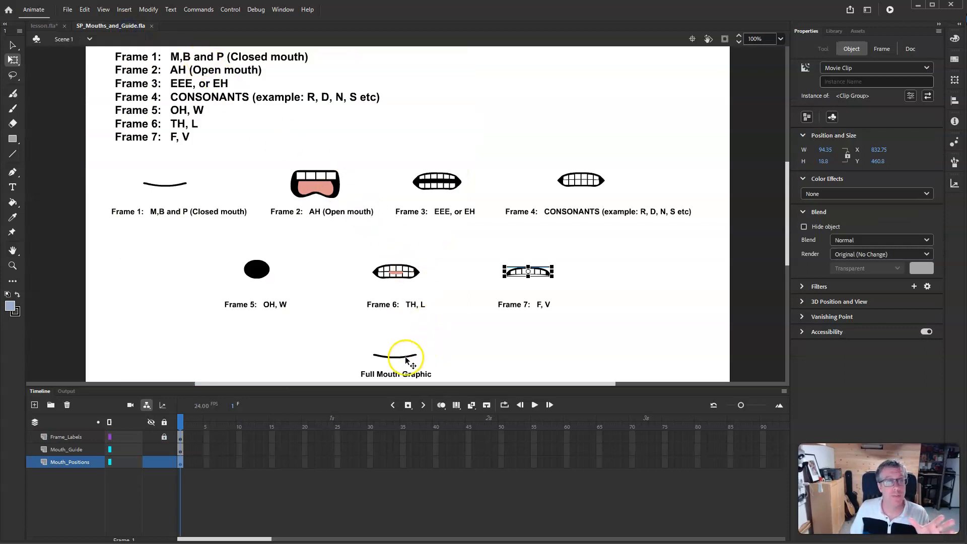
left_click(407, 358)
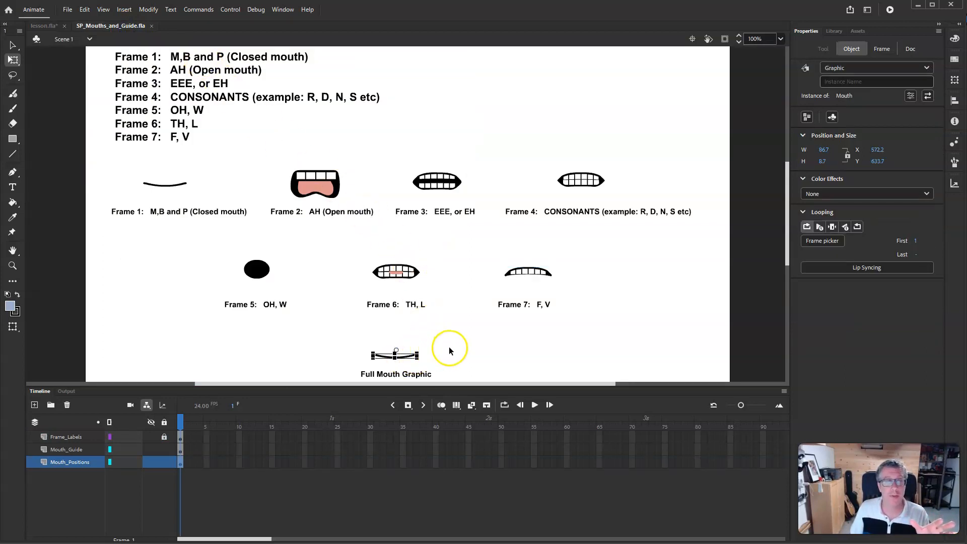
left_click(13, 45)
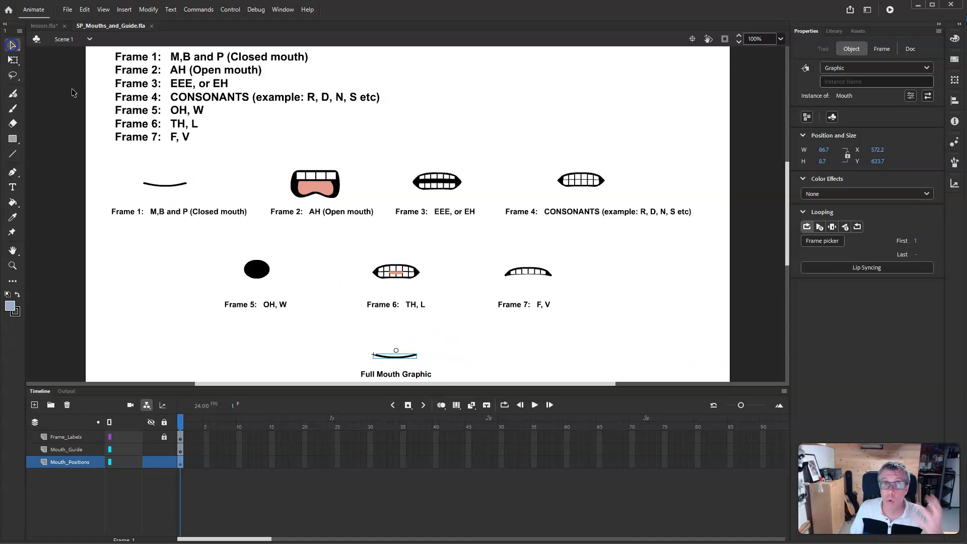
left_click(466, 320)
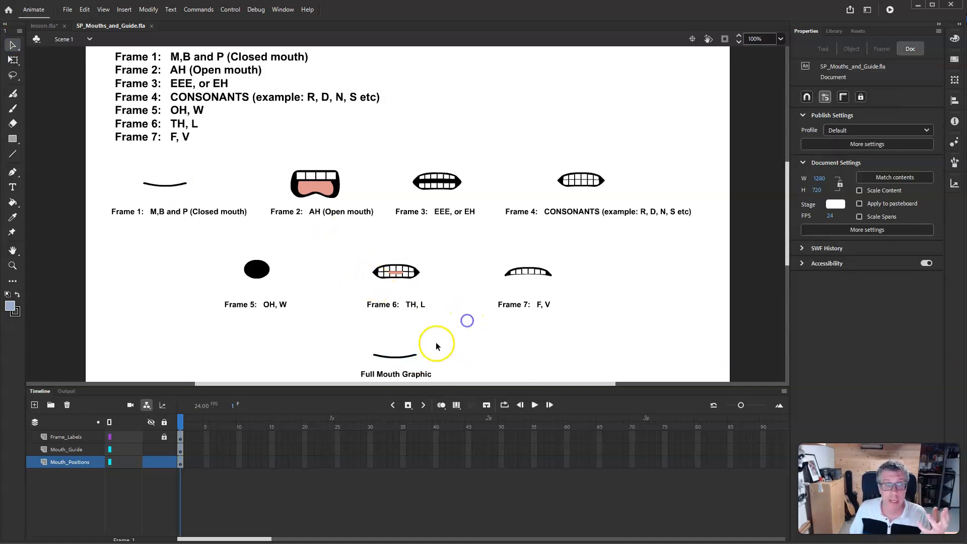
left_click(411, 356)
double_click(411, 356)
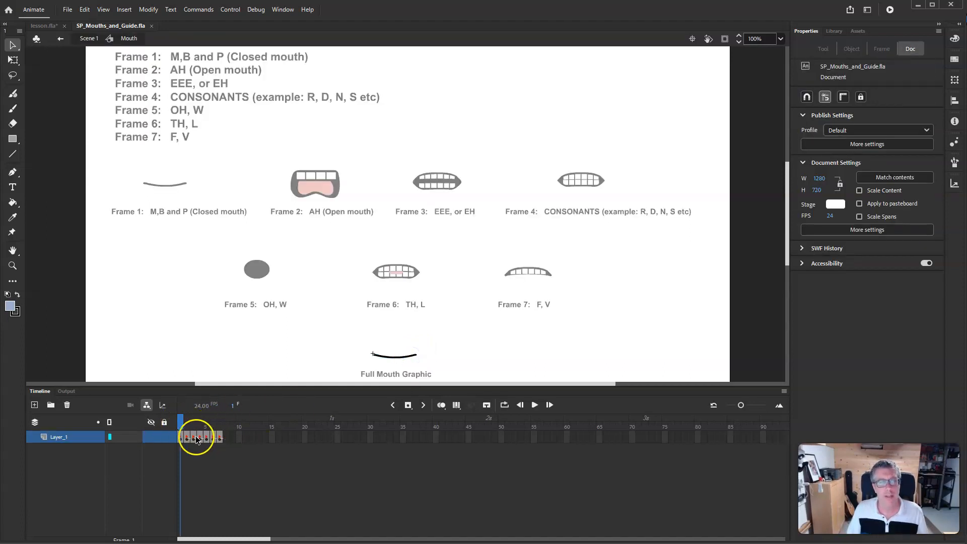
left_click(395, 359)
left_click(295, 344)
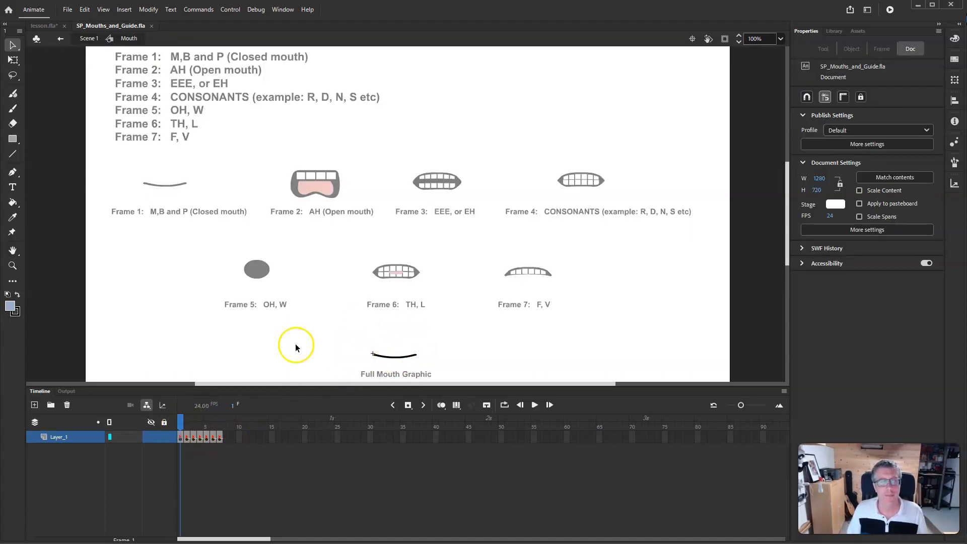
double_click(255, 361)
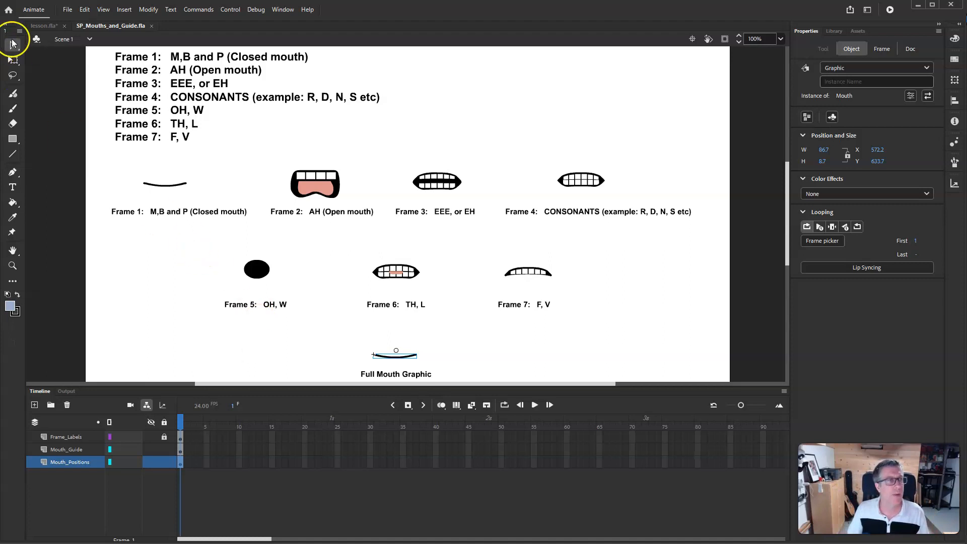
left_click(44, 25)
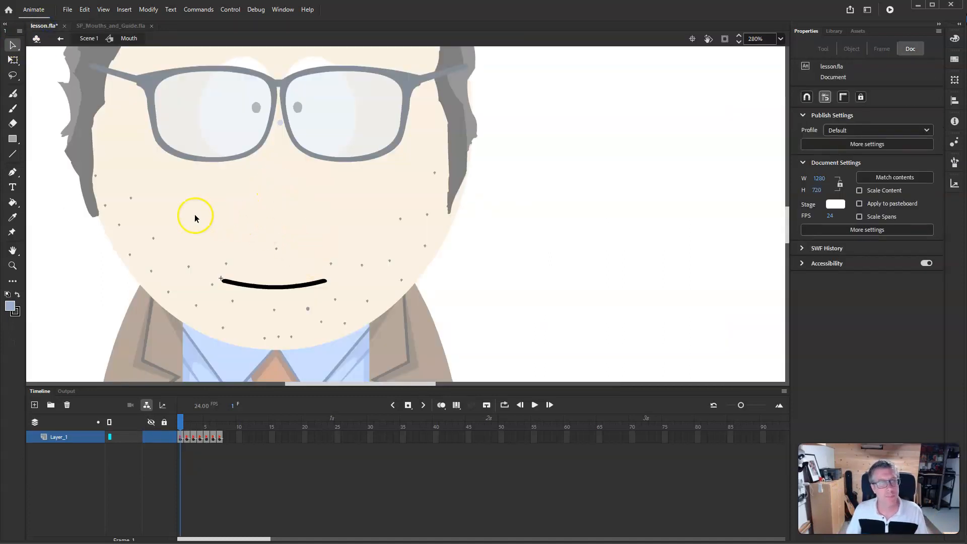
- Return to Scene 1 and extend every character layer to frame 45
left_click(91, 41)
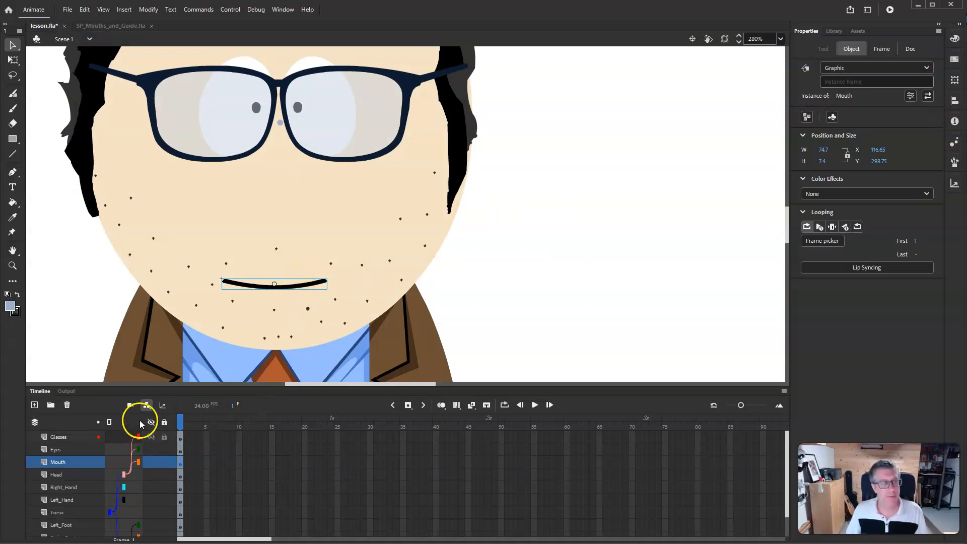
left_click(146, 405)
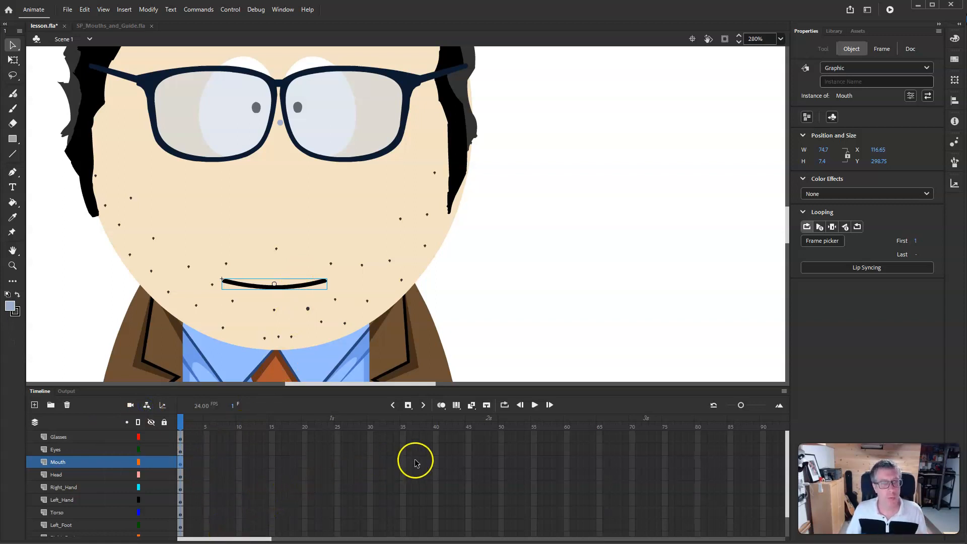
left_click(469, 437)
mouse_move(468, 438)
left_mouse_down()
mouse_move(465, 541)
mouse_move(468, 442)
left_mouse_up()
right_click(469, 438)
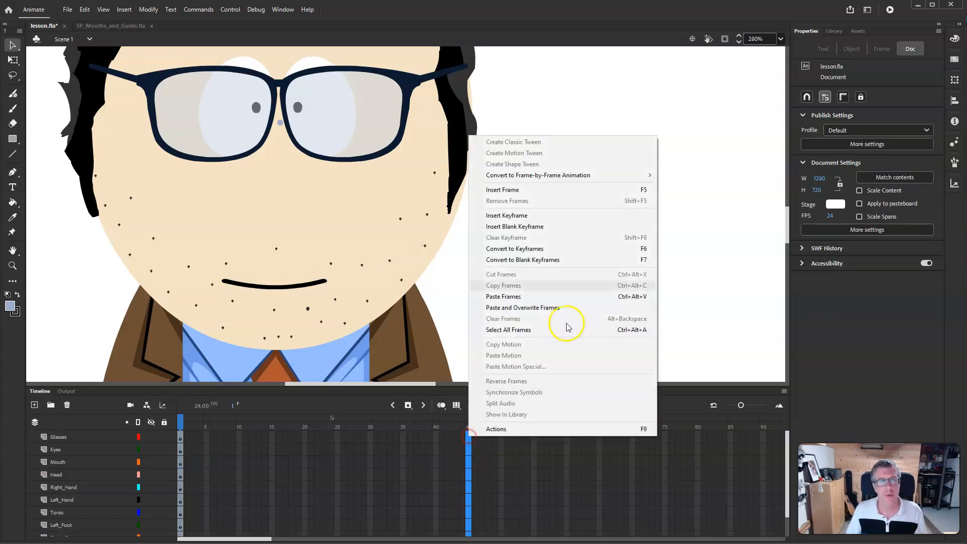
left_click(572, 192)
left_click_drag(469, 424, 82, 441)
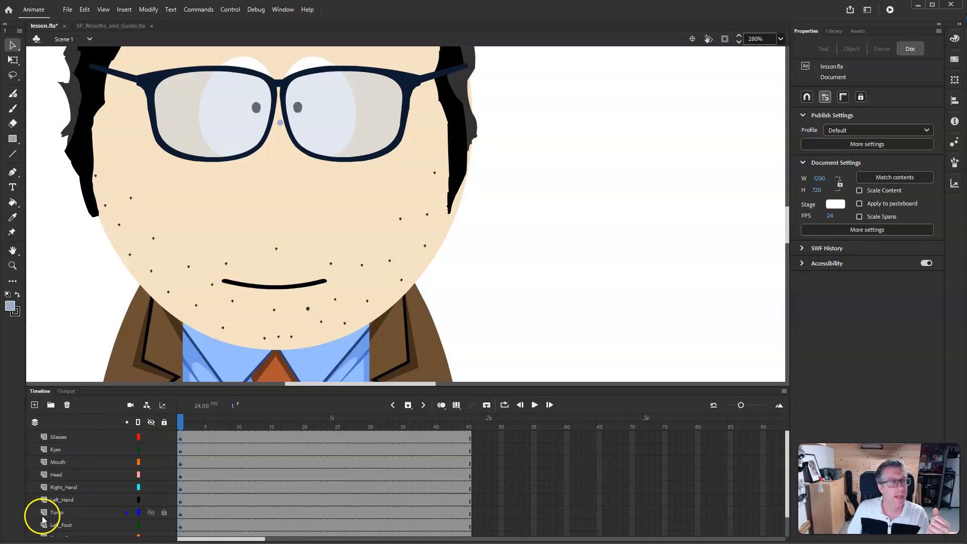
- Set the mouth instance's looping to play a single frame
left_click(271, 288)
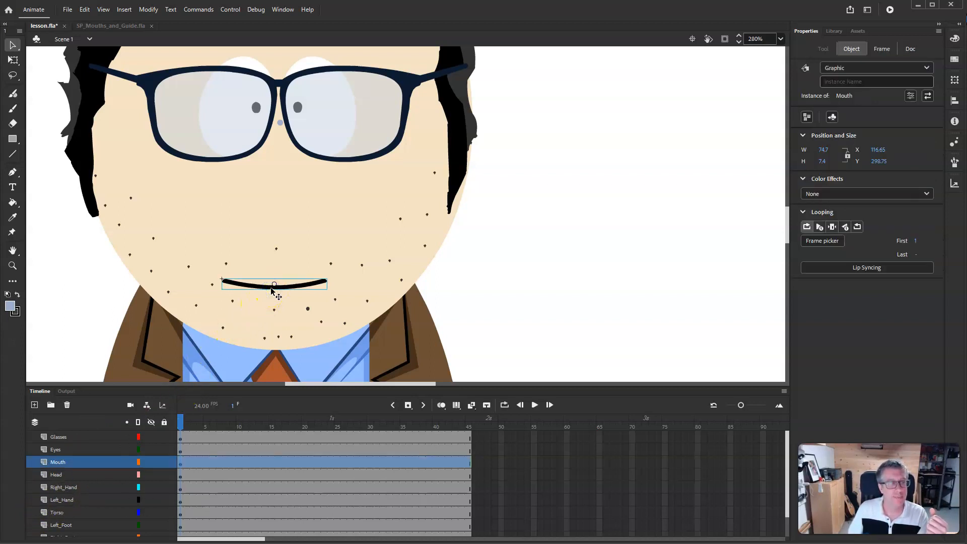
left_click(831, 227)
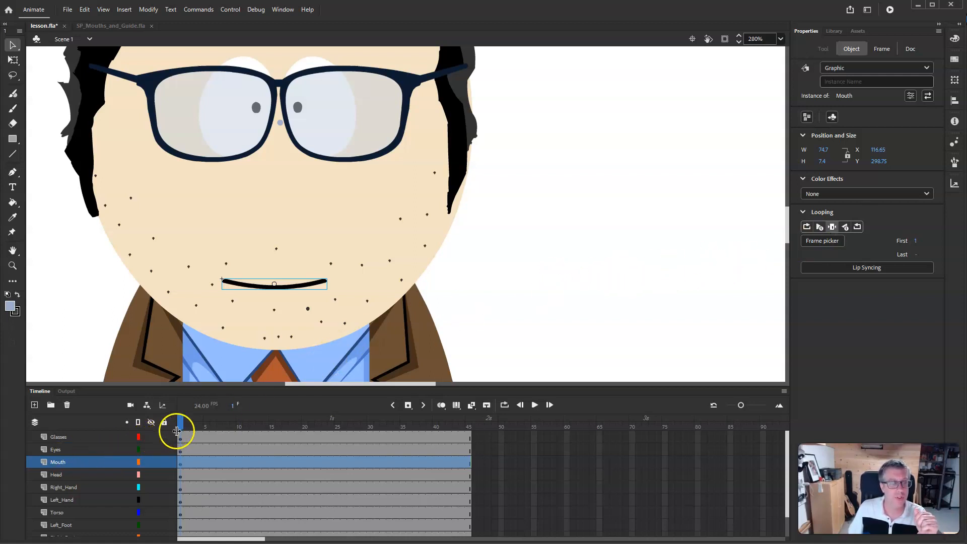
left_click_drag(181, 422, 228, 434)
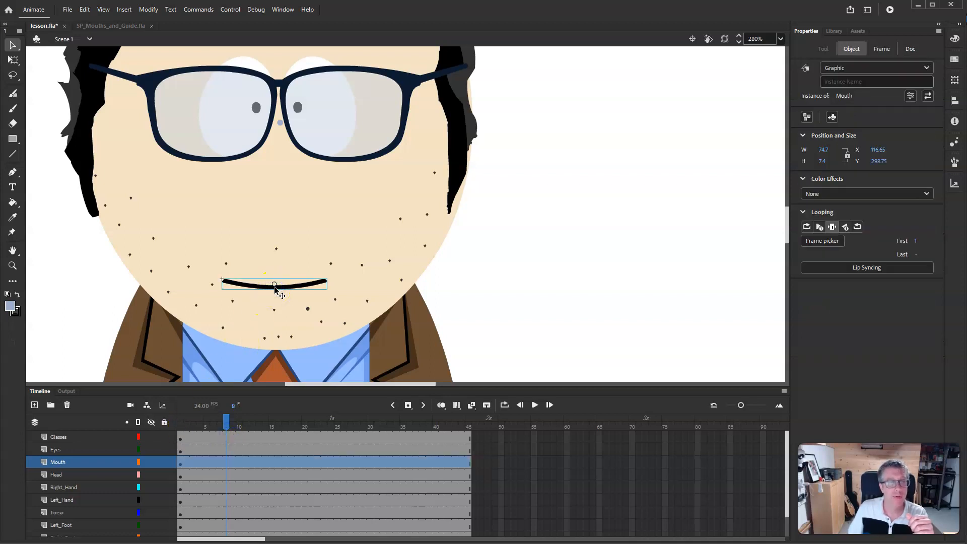
- Open the Frame Picker and float it as a resized panel over the stage
left_click(829, 240)
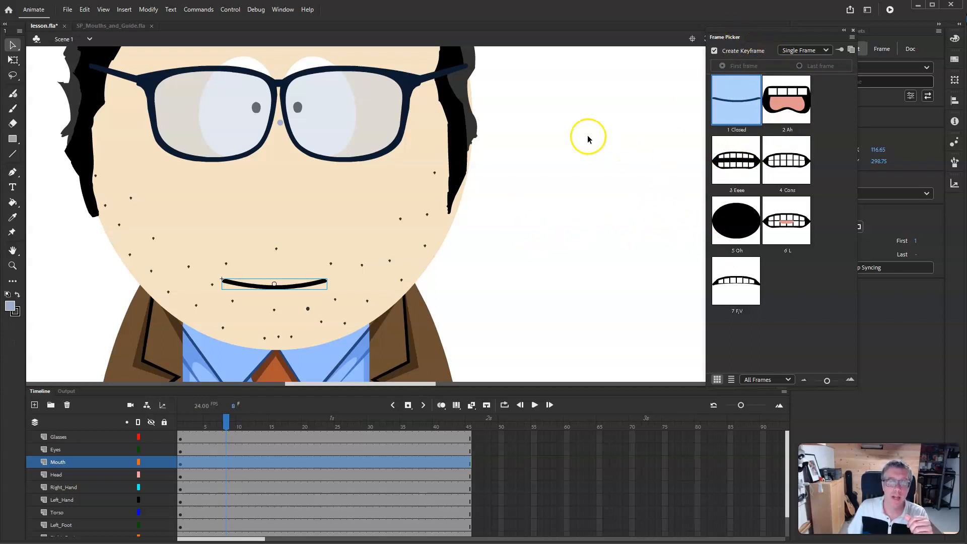
left_click(561, 186)
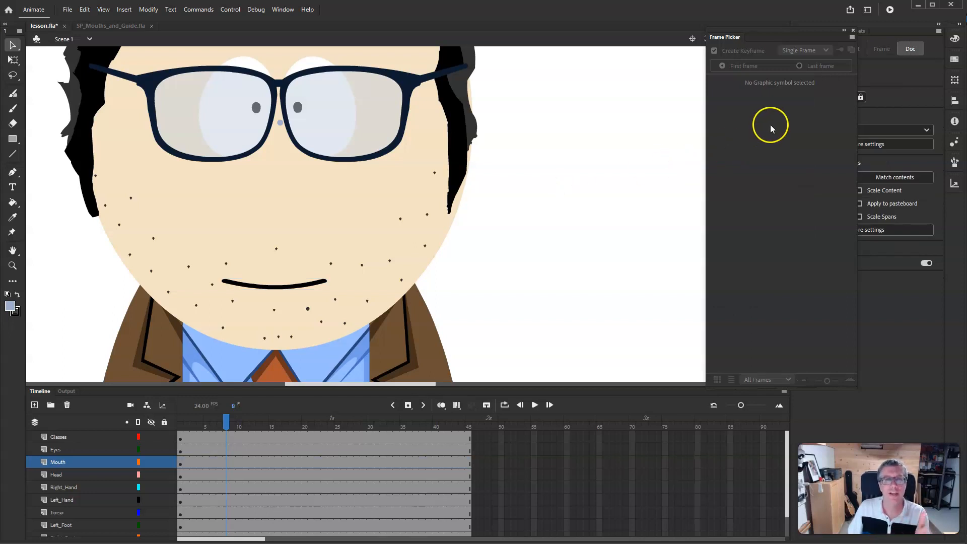
left_click_drag(763, 33, 614, 80)
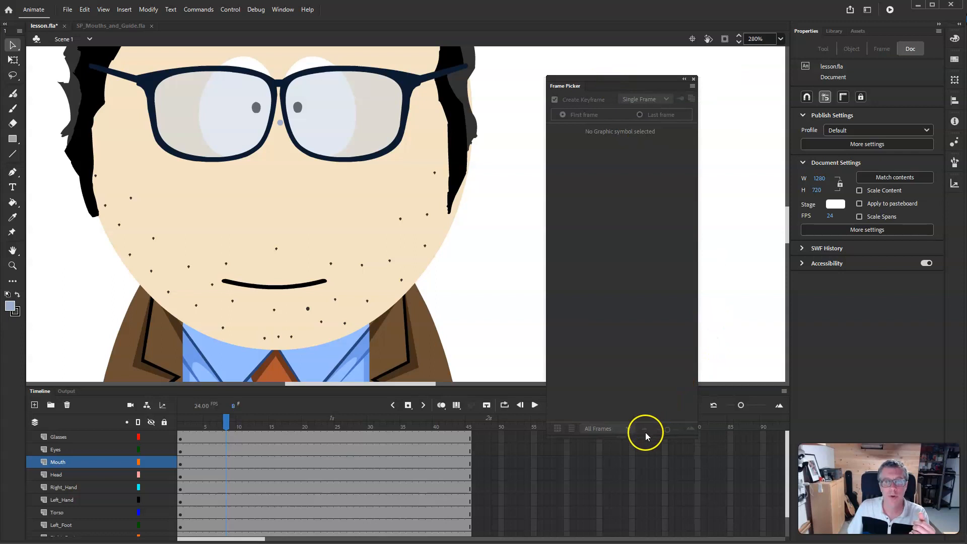
left_click_drag(643, 438, 657, 344)
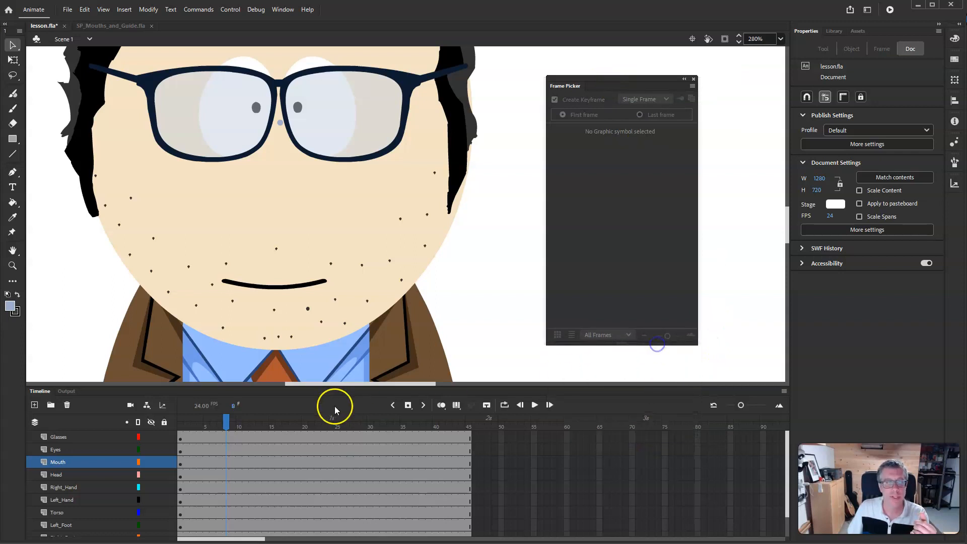
- Select the mouth instance and shrink the Frame Picker thumbnails so all mouth frames fit
left_click(286, 285)
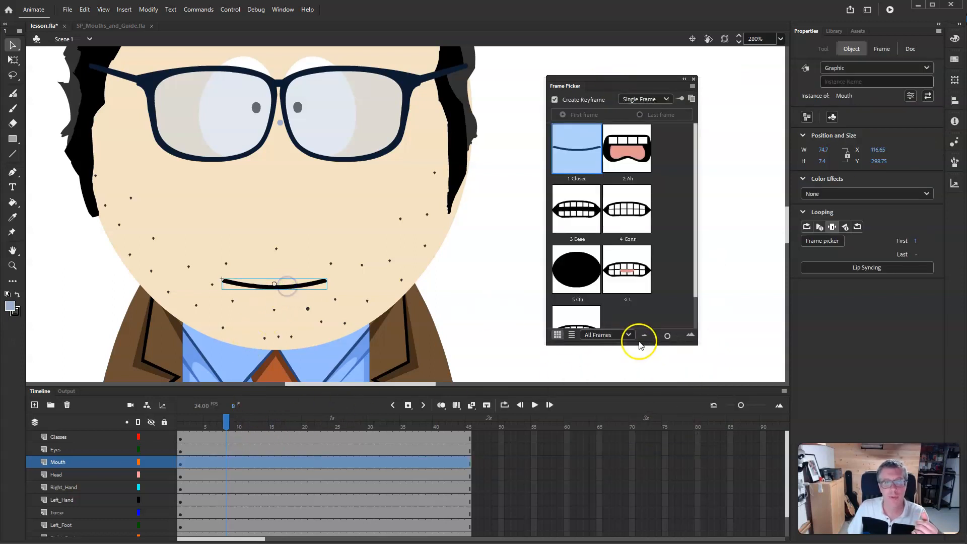
left_click_drag(667, 336, 663, 335)
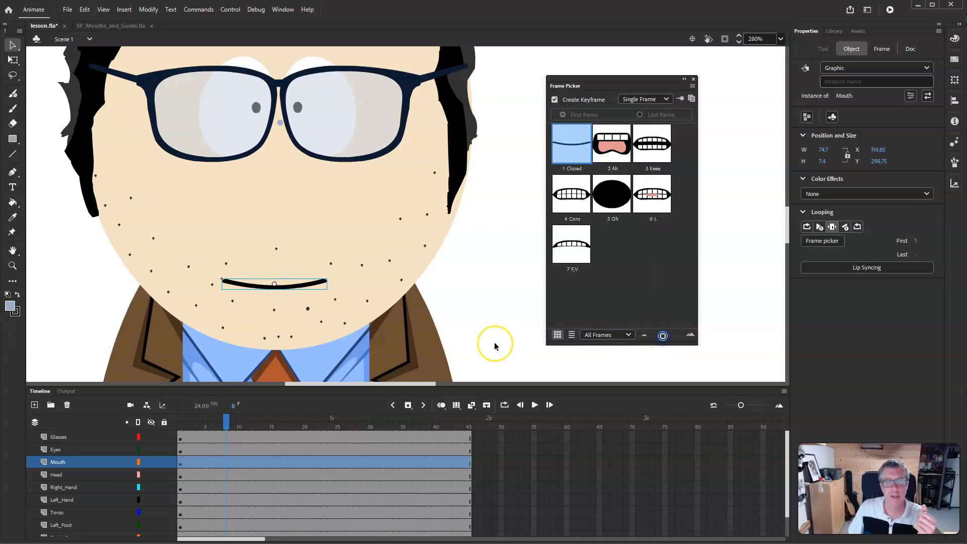
- Preview the 5 Oh, 6 L and 3 Eeee mouth shapes on frame 1, ending on 1 Closed
left_click_drag(223, 419, 181, 429)
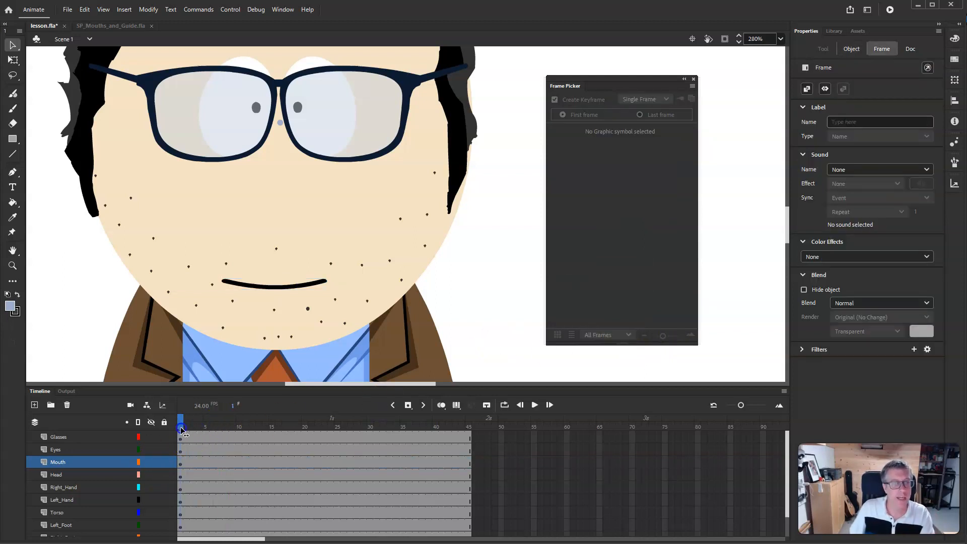
left_click(281, 285)
left_click(613, 190)
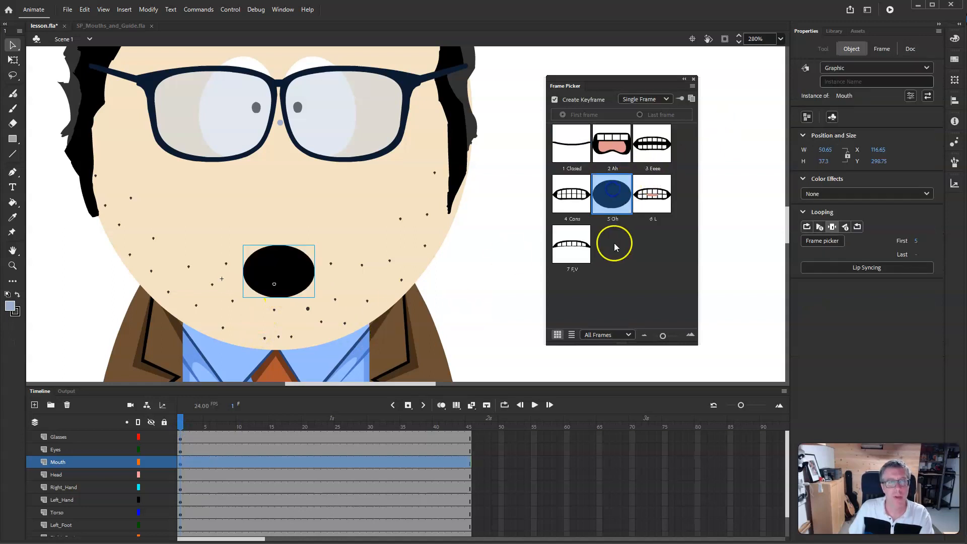
left_click(652, 194)
left_click(657, 151)
left_click(571, 143)
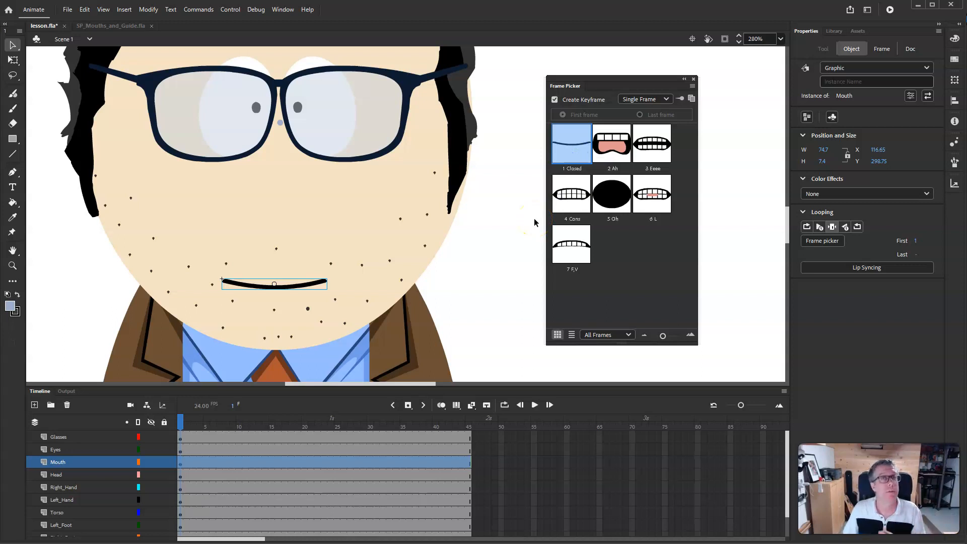
- Set the mouth to 2 Ah on frame 10 of the Mouth layer with a new keyframe
left_click_drag(184, 429, 239, 422)
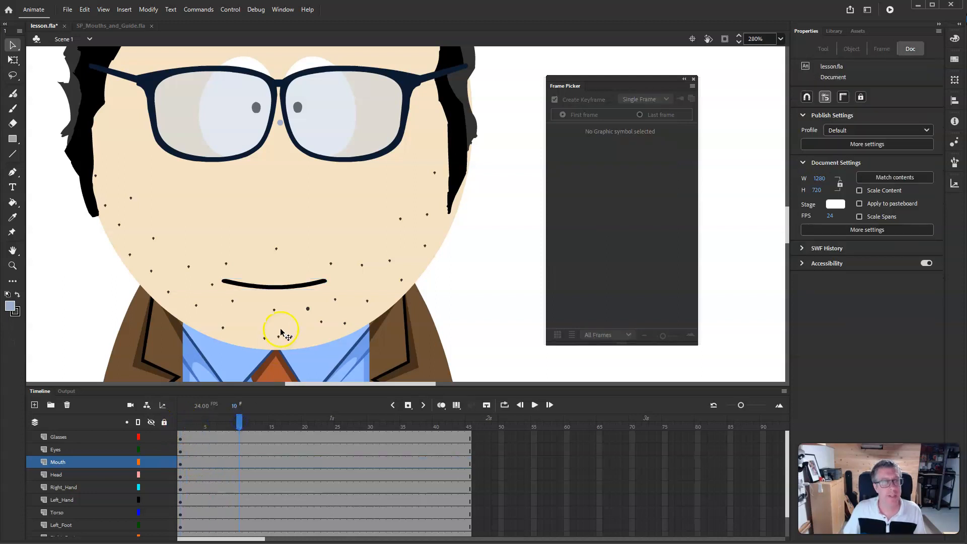
left_click(241, 464)
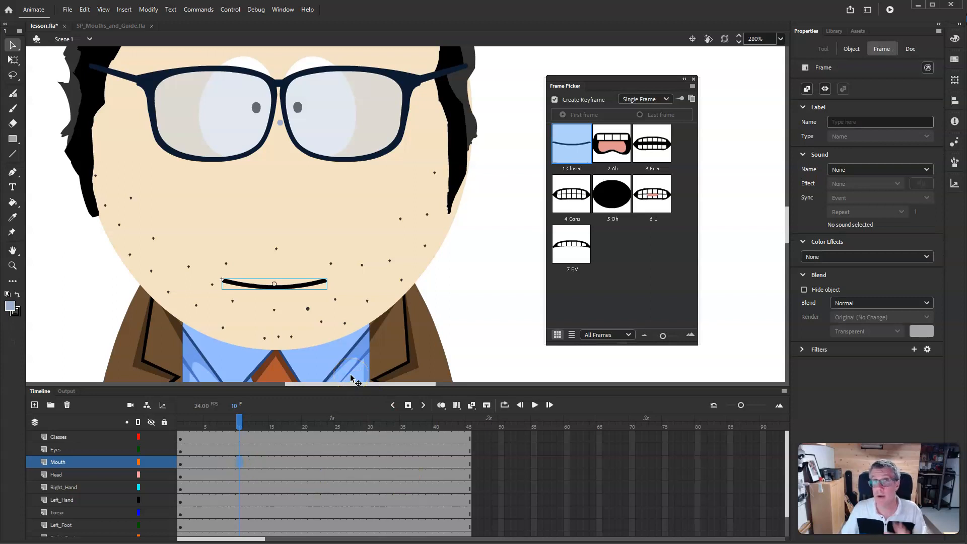
left_click(612, 144)
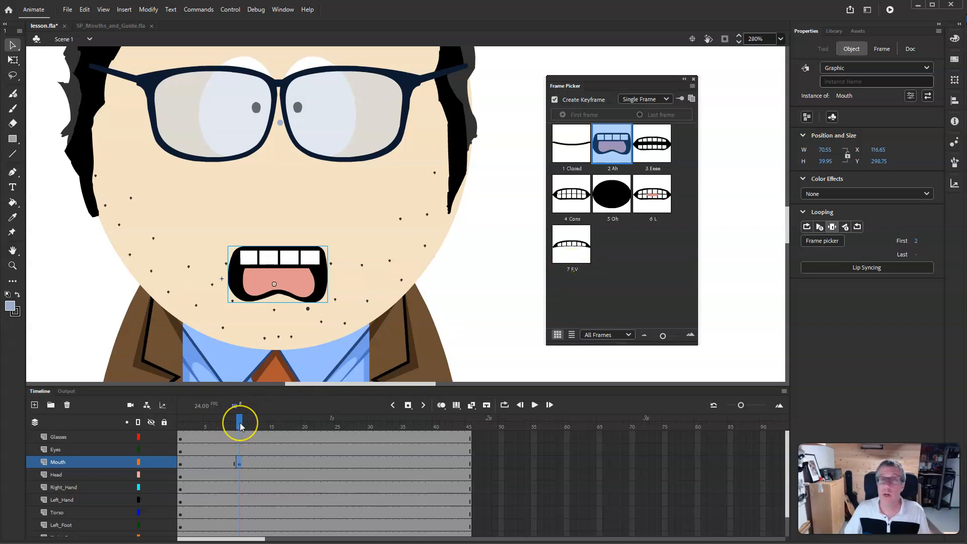
left_click(179, 427)
mouse_move(176, 429)
left_mouse_down()
mouse_move(245, 426)
mouse_move(175, 432)
left_mouse_up()
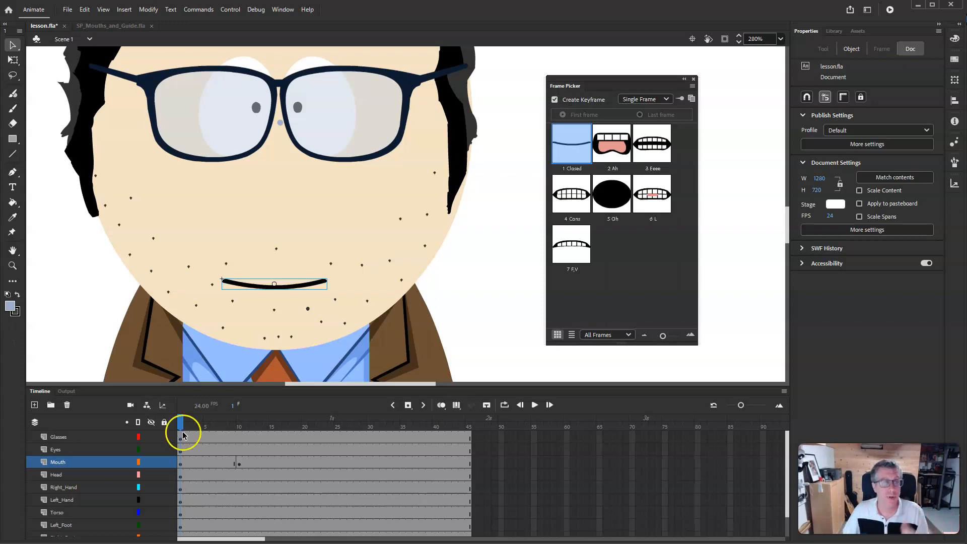
- Clear the keyframe on frame 10 of the Mouth layer
right_click(237, 463)
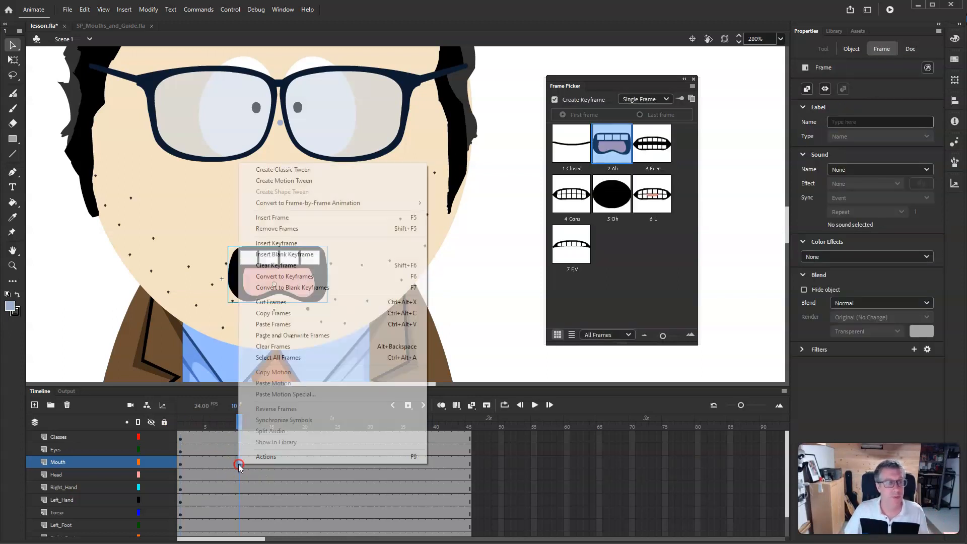
left_click(301, 267)
- Select the eyes instance, then open SP_Eyes.fla from the 00 - Premade Graphics folder
left_click_drag(239, 422, 164, 439)
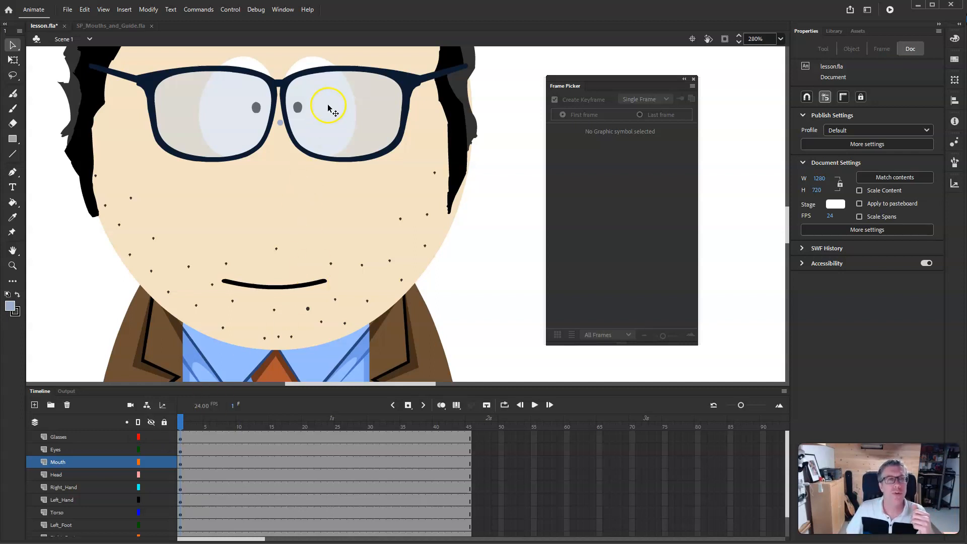
left_click(310, 65)
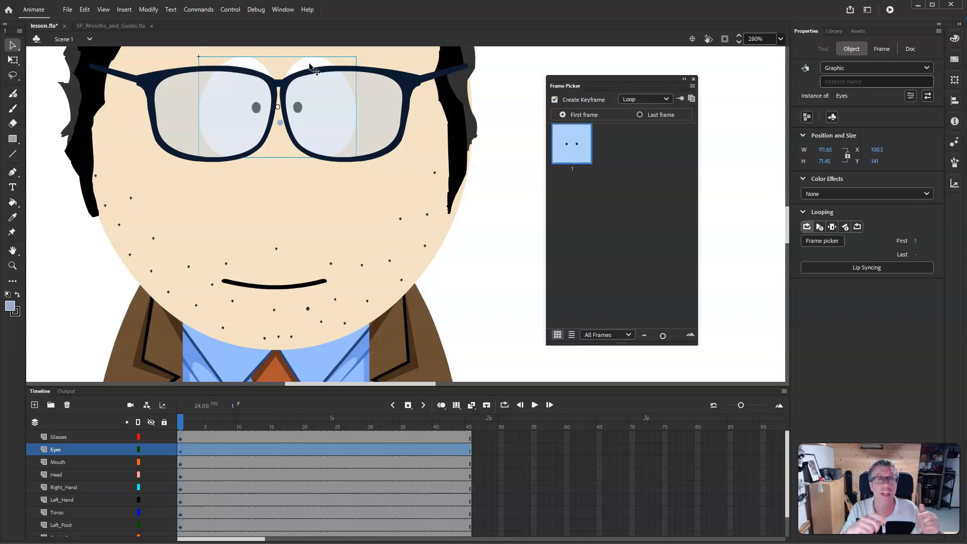
left_click(67, 9)
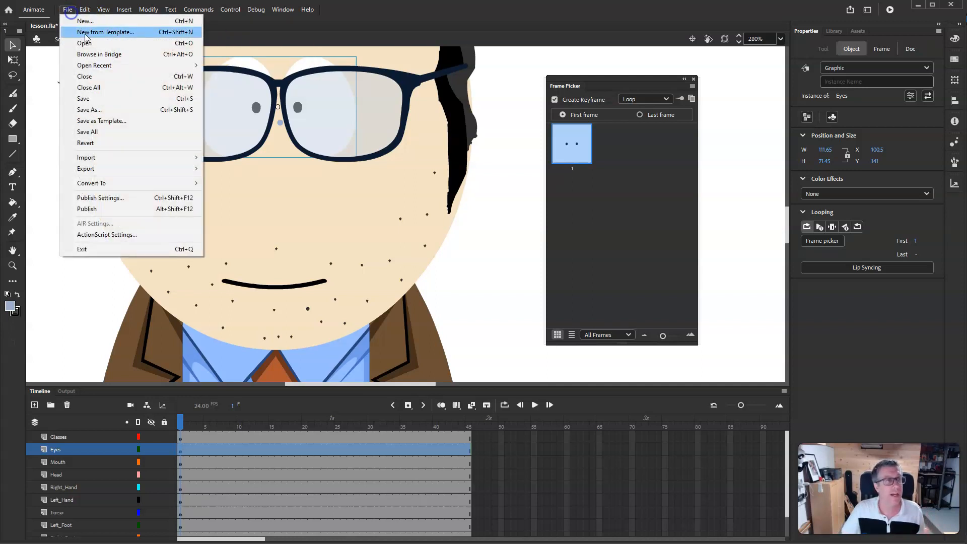
left_click(89, 46)
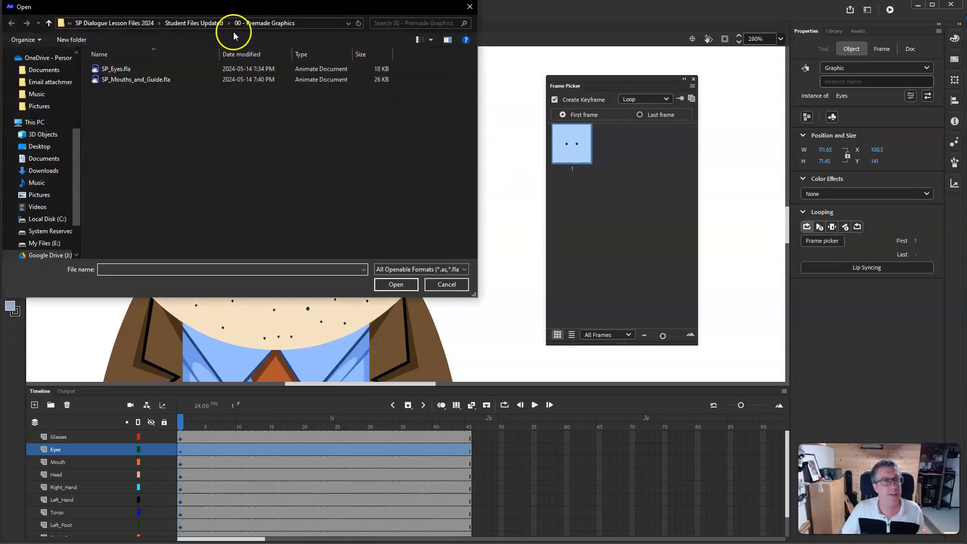
left_click(120, 68)
left_click(396, 284)
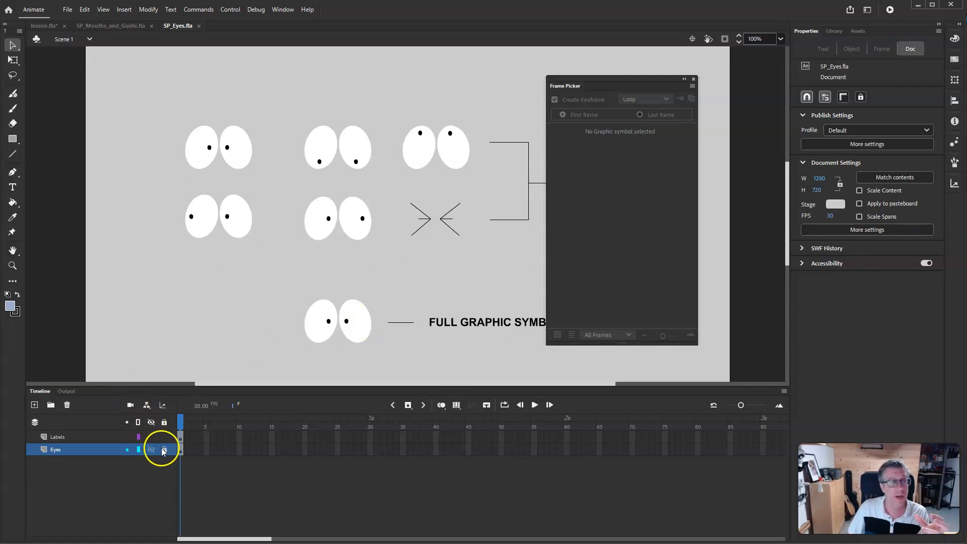
- Enter the full Eyes graphic symbol in SP_Eyes.fla to inspect its frames
double_click(362, 333)
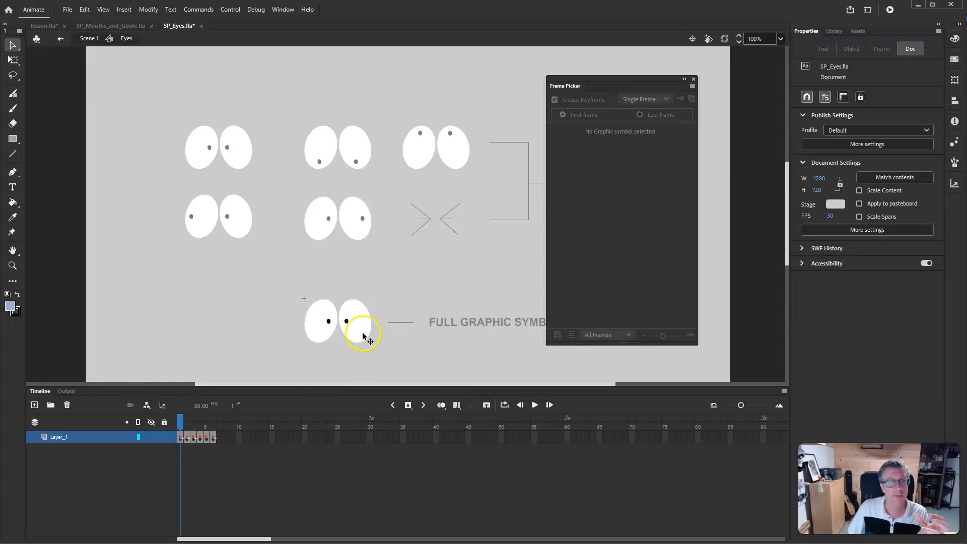
left_click_drag(180, 418, 156, 429)
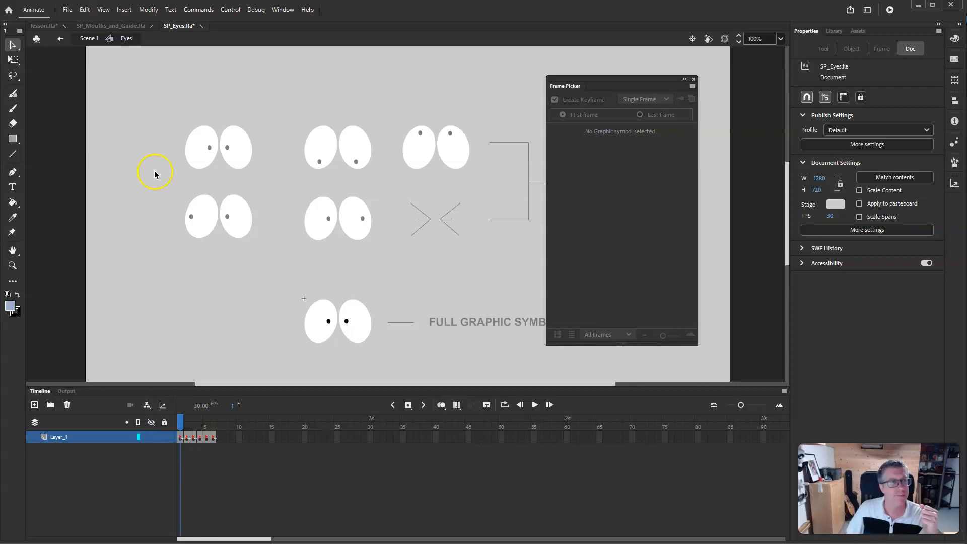
- Switch back to the lesson.fla document and save it
left_click(44, 26)
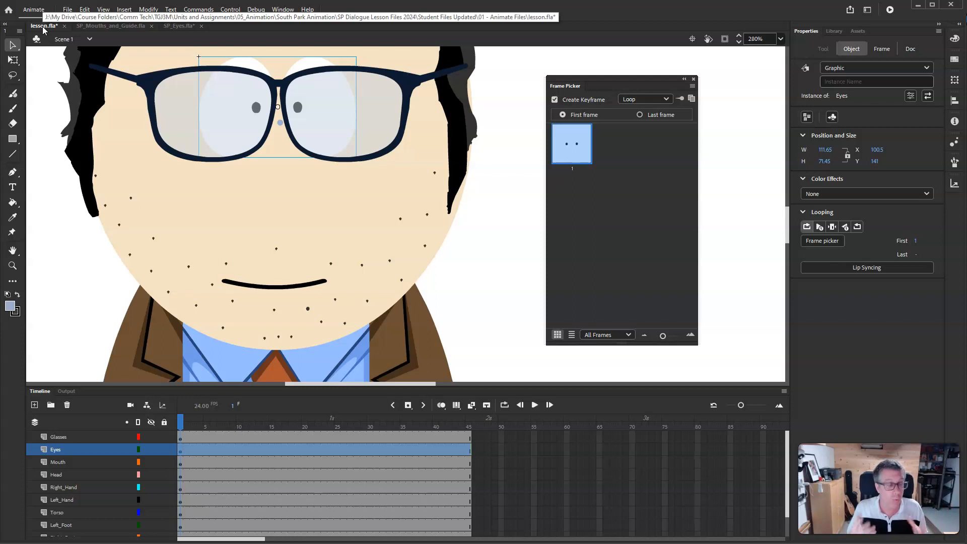
left_click(67, 9)
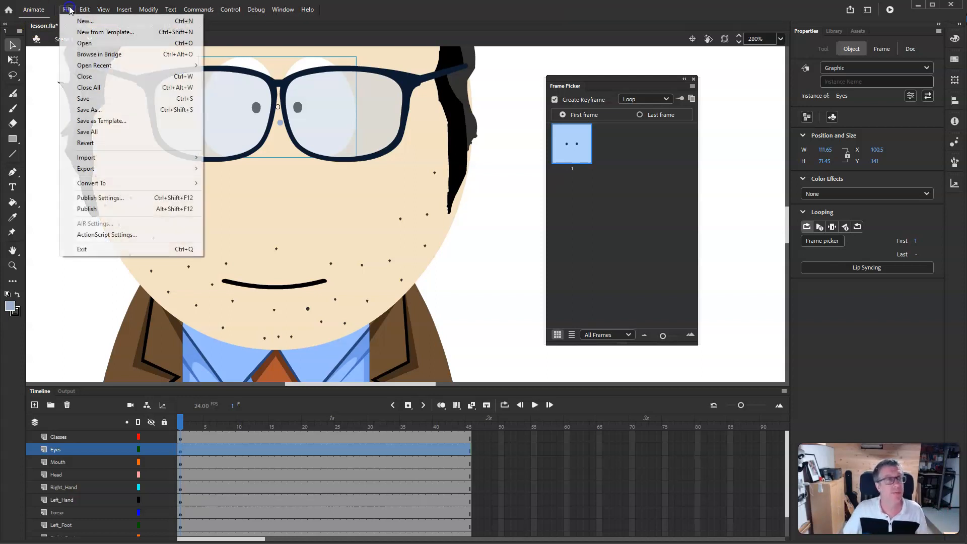
left_click(100, 100)
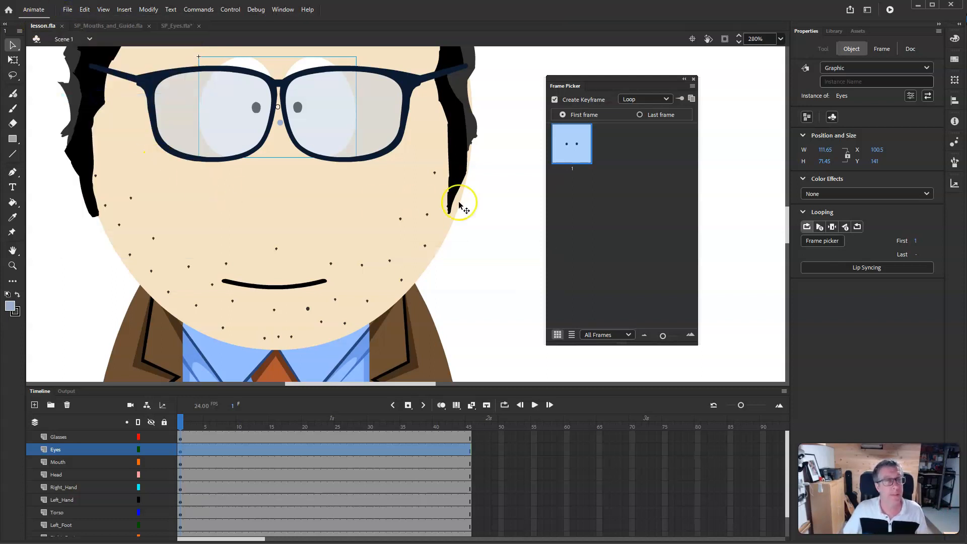
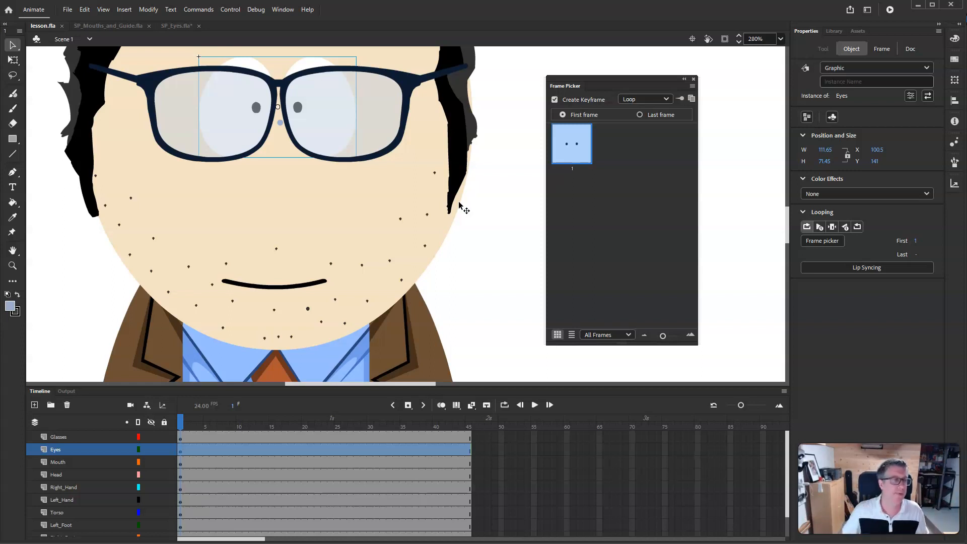
- Add a new layer at the top of the timeline and name it Audio
left_click(181, 440)
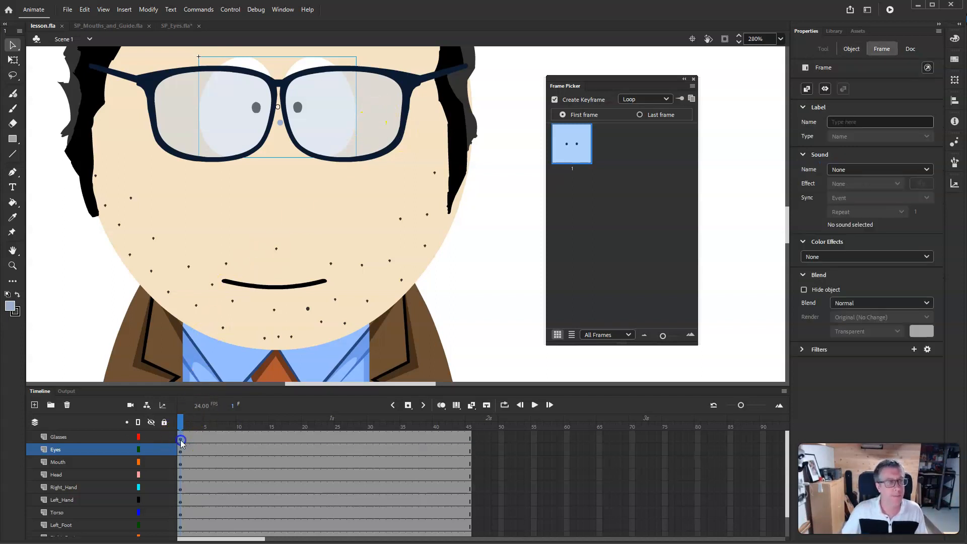
left_click(35, 405)
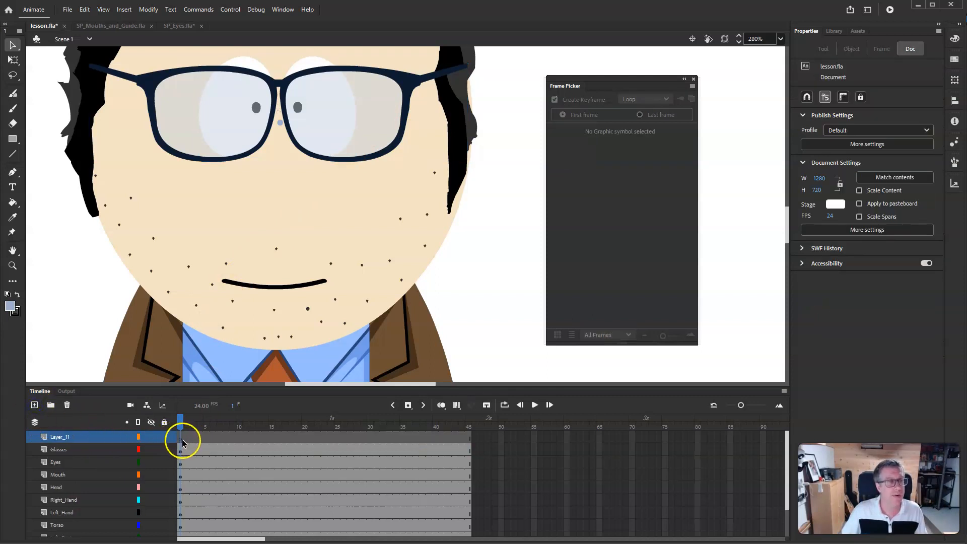
left_click(182, 441)
double_click(73, 437)
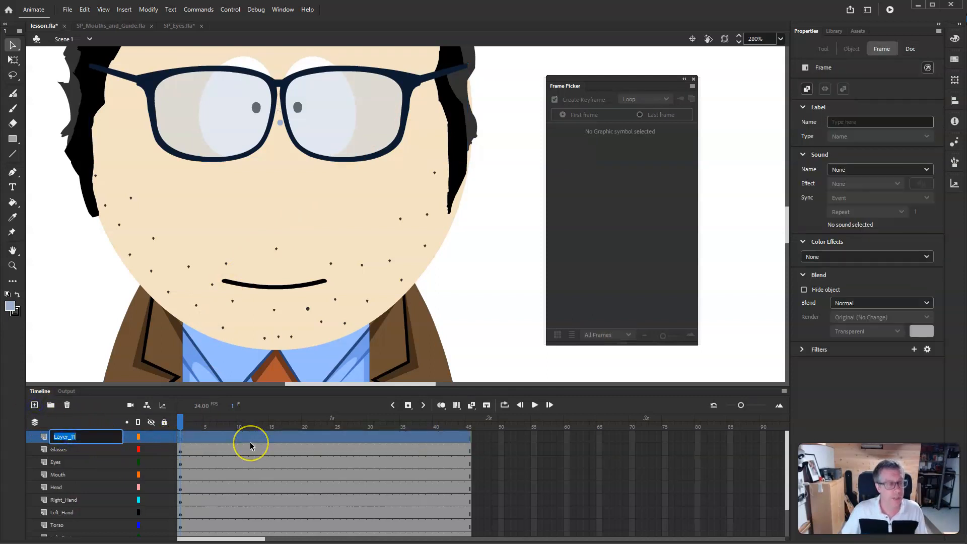
type("Audio")
key("Return")
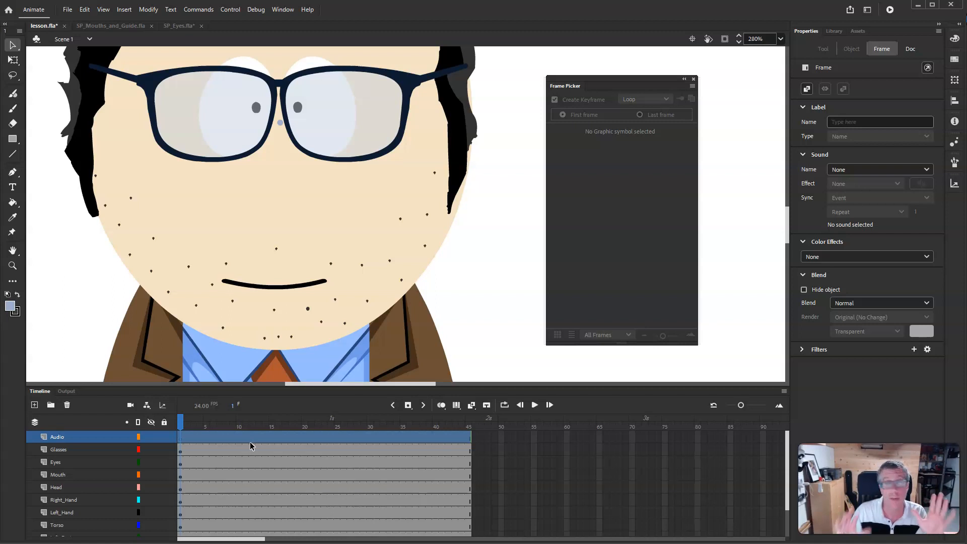
- Import You maniacs.wav from the 02 - Assets folder onto the Audio layer's first frame
left_click(180, 443)
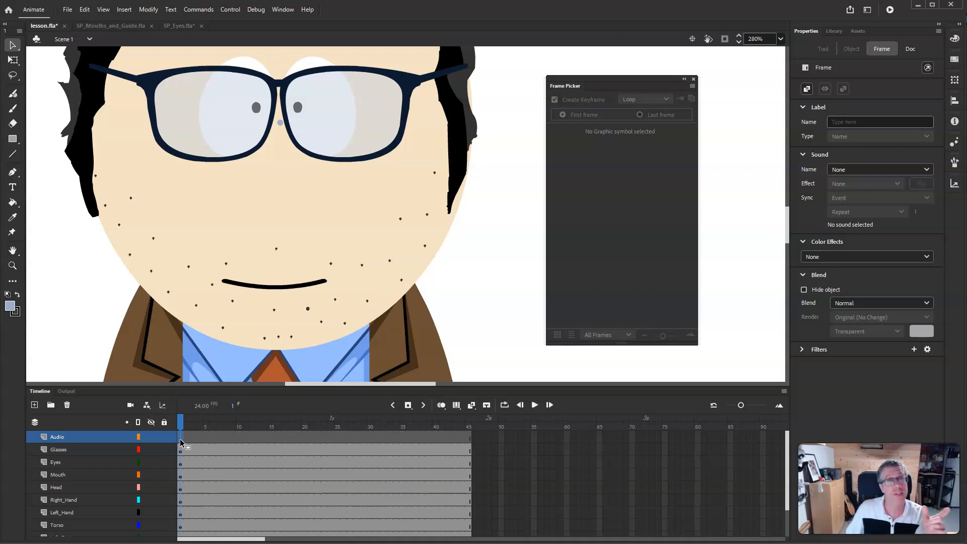
left_click(68, 9)
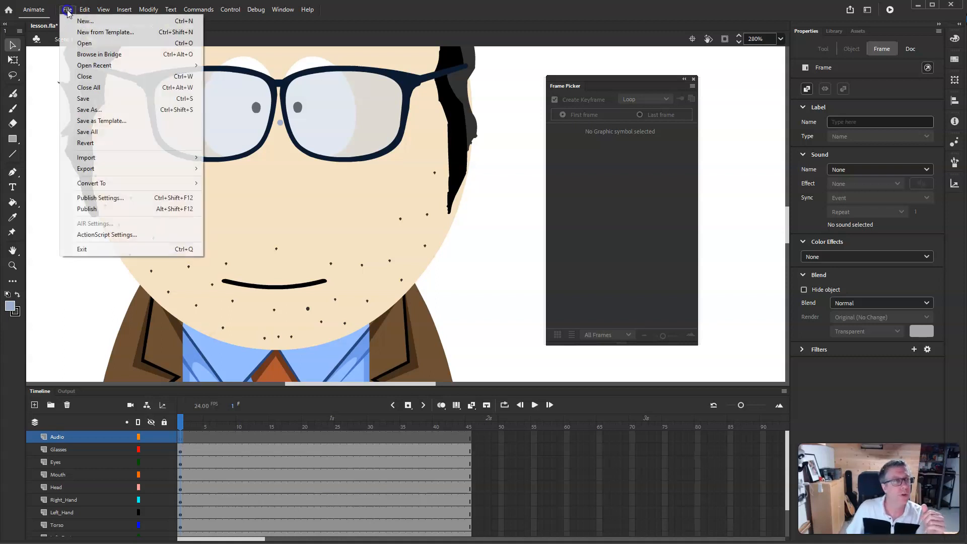
mouse_move(101, 157)
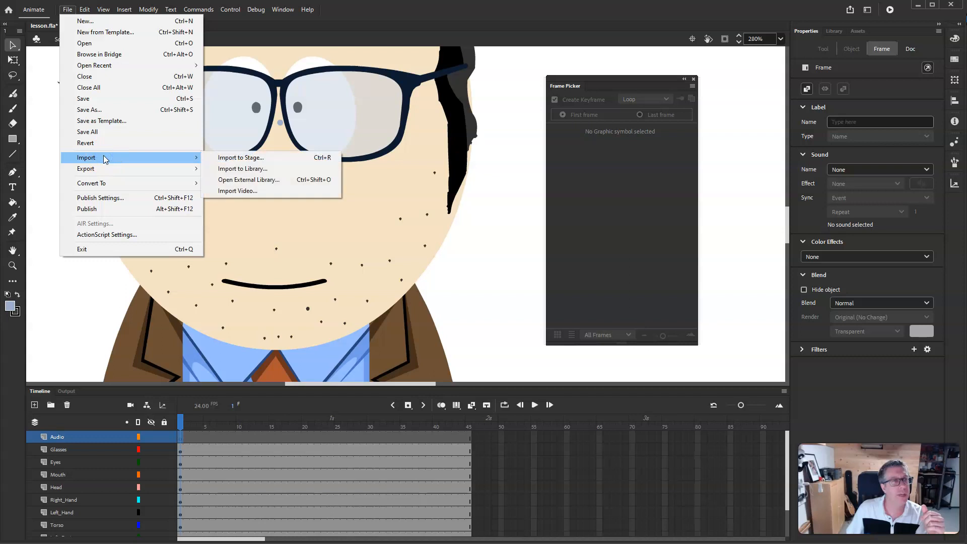
left_click(234, 160)
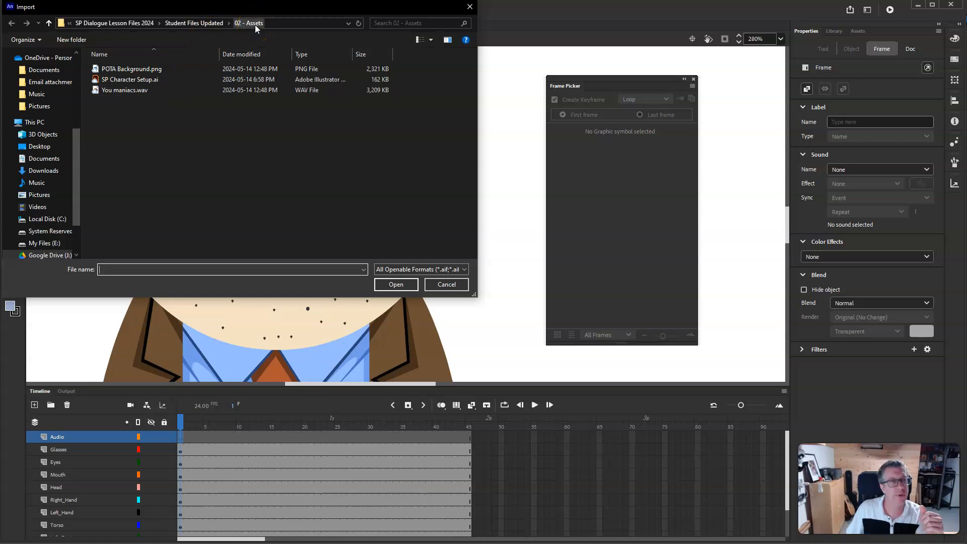
left_click(126, 91)
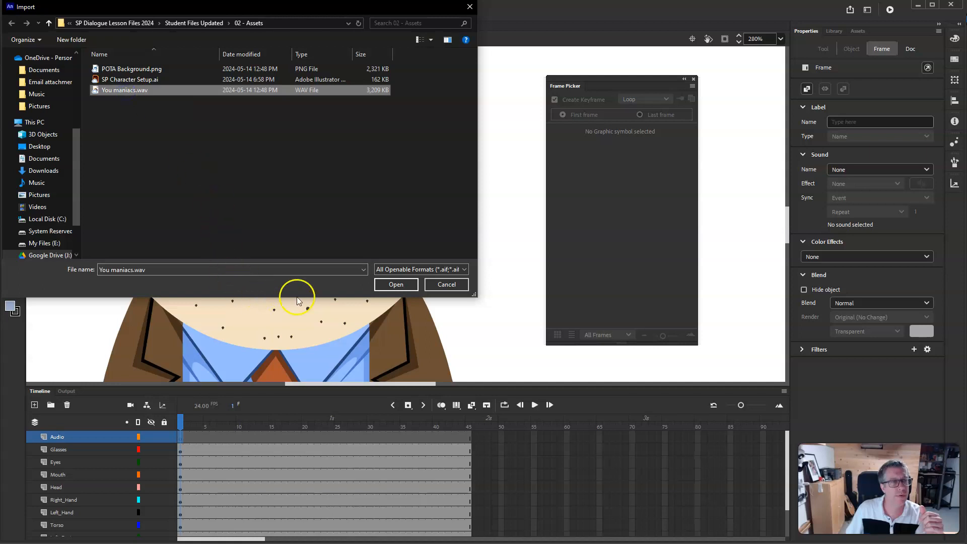
left_click(402, 290)
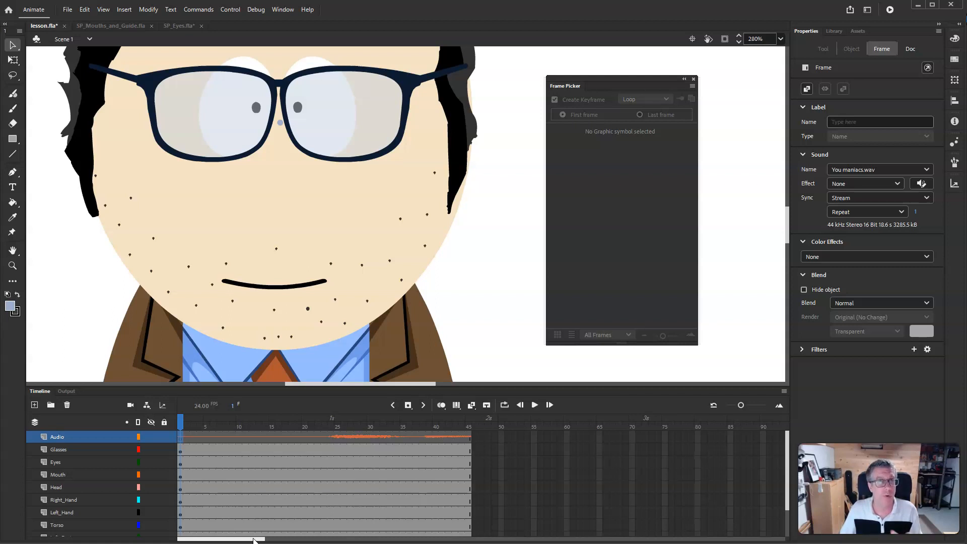
- Extend every layer's frames out to frame 450 to cover the audio
left_click_drag(254, 540, 615, 537)
left_click(551, 444)
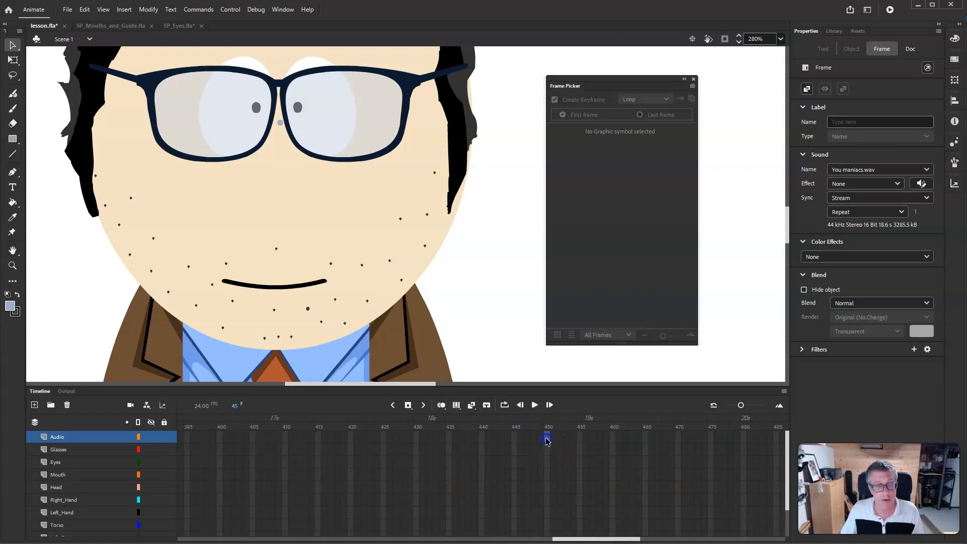
scroll(548, 507, "down", 1)
scroll(548, 534, "down", 1)
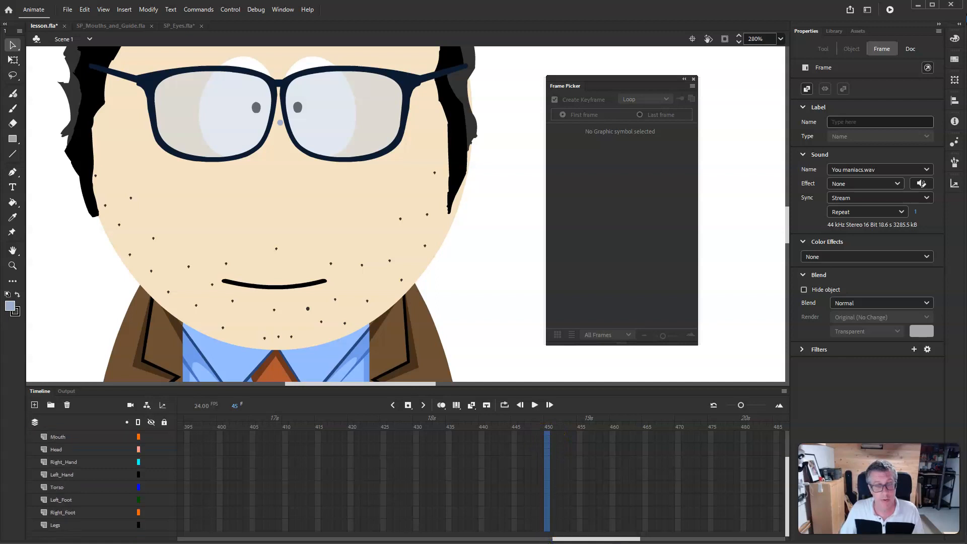
left_click(547, 524)
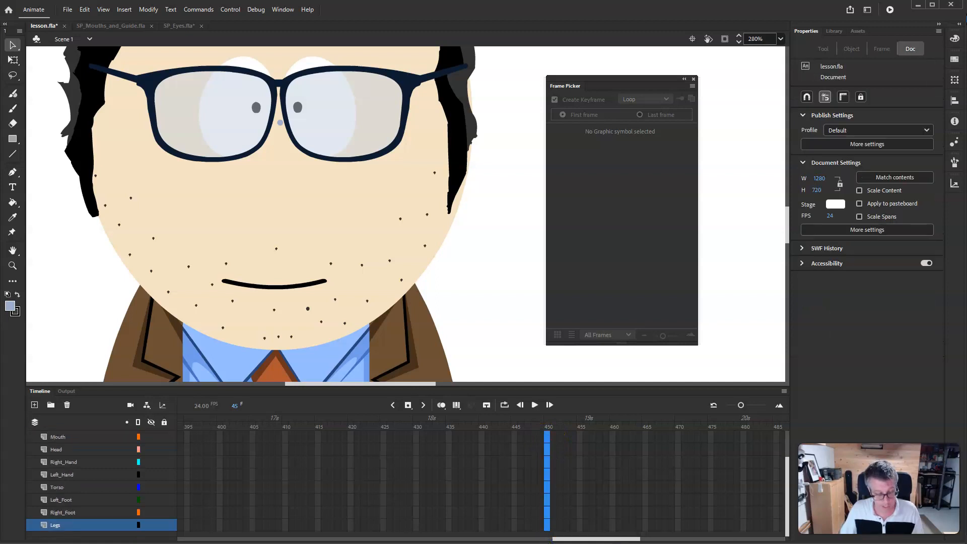
right_click(547, 473)
left_click(578, 223)
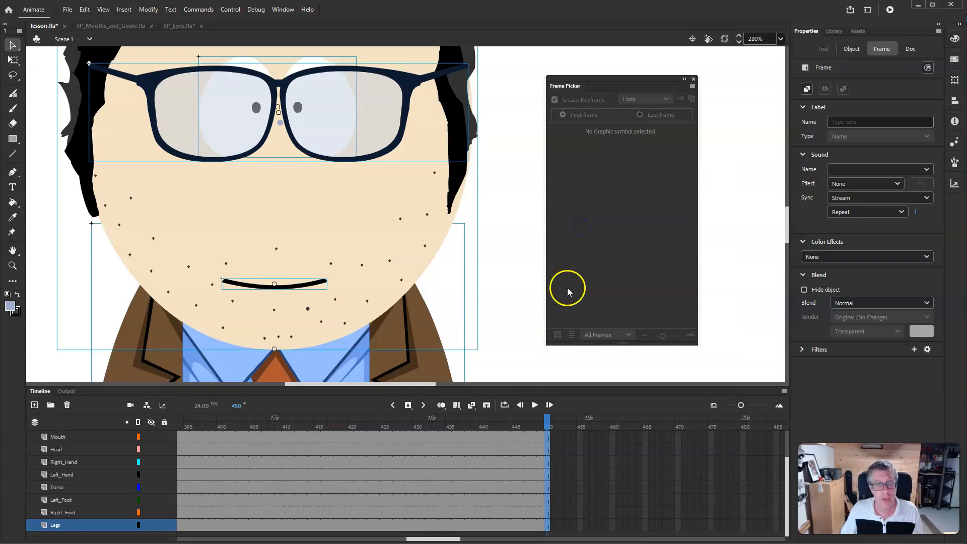
- Scrub through the opening frames of the timeline to preview the imported audio
scroll(476, 503, "up", 3)
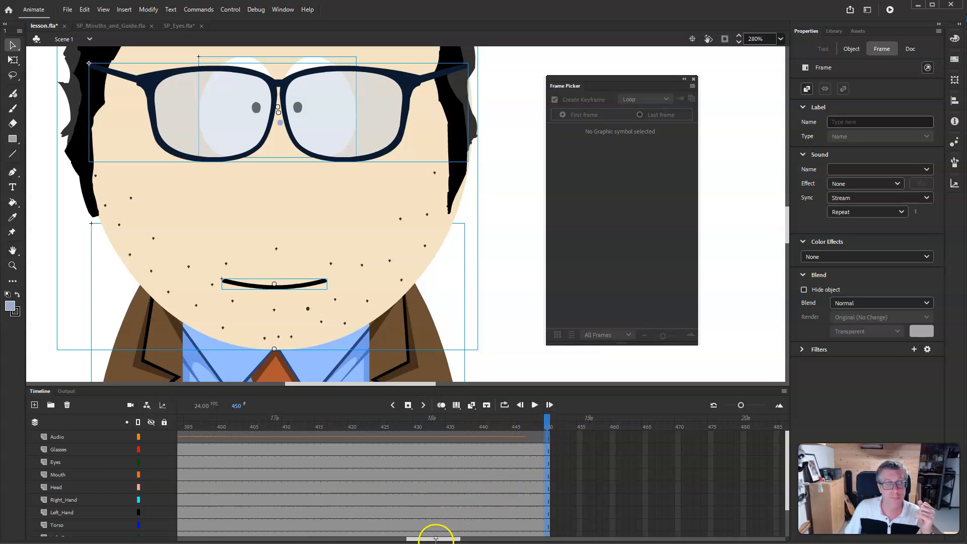
left_click_drag(436, 541, 207, 539)
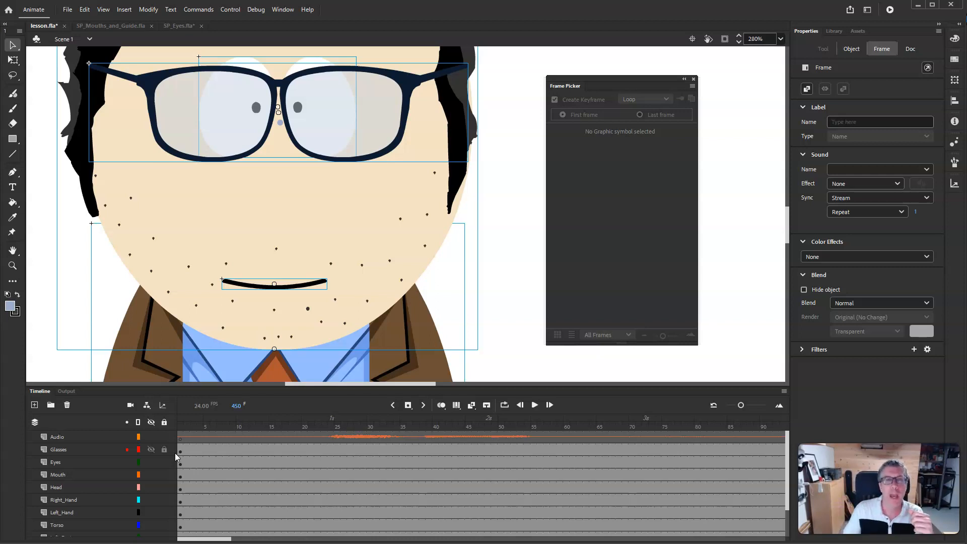
left_click(204, 426)
left_click_drag(207, 422, 484, 432)
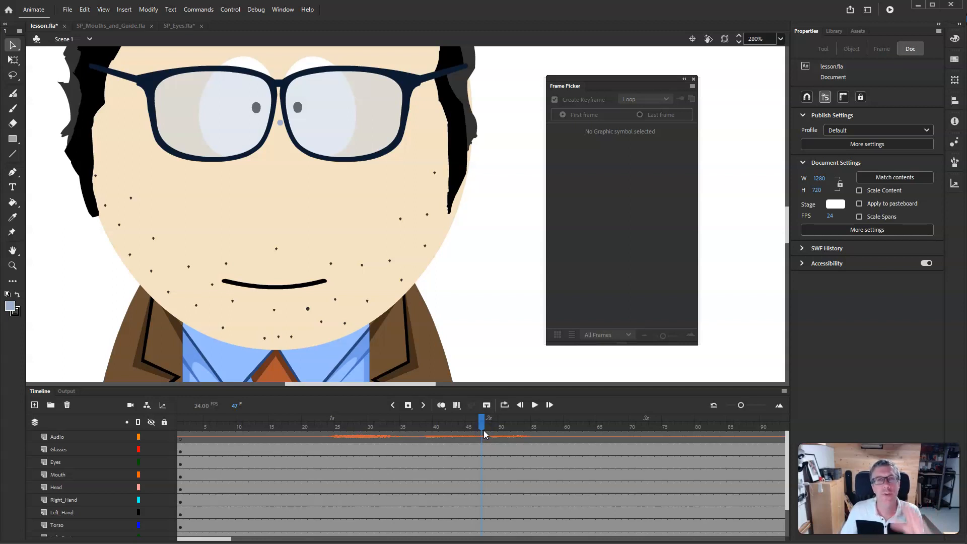
left_click(352, 437)
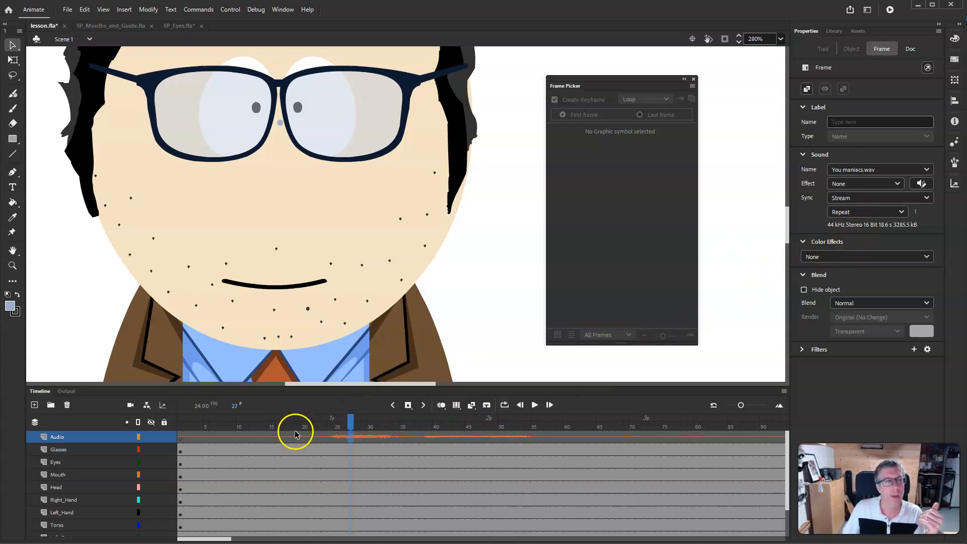
left_click(383, 437)
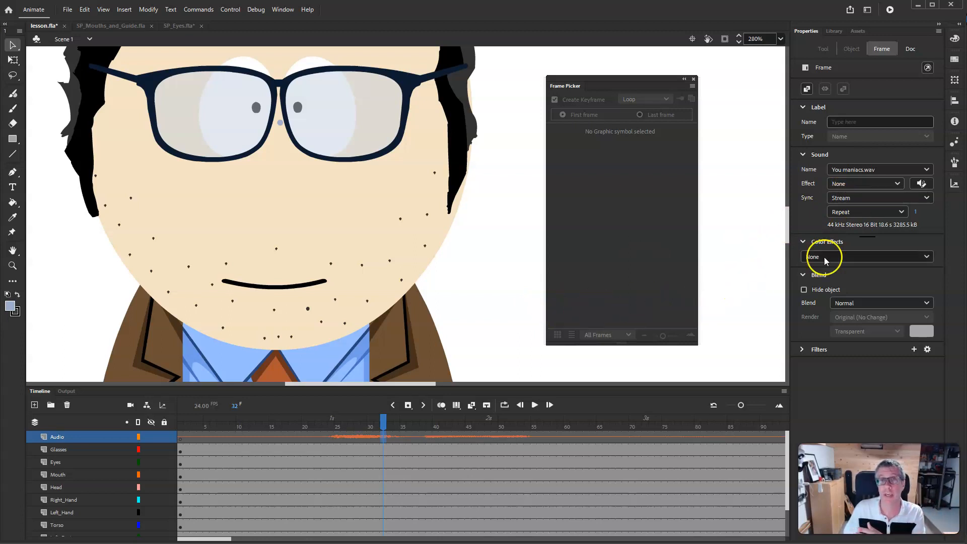
- Switch the audio's Sync option to Event, then back to Stream
left_click(857, 200)
left_click(856, 211)
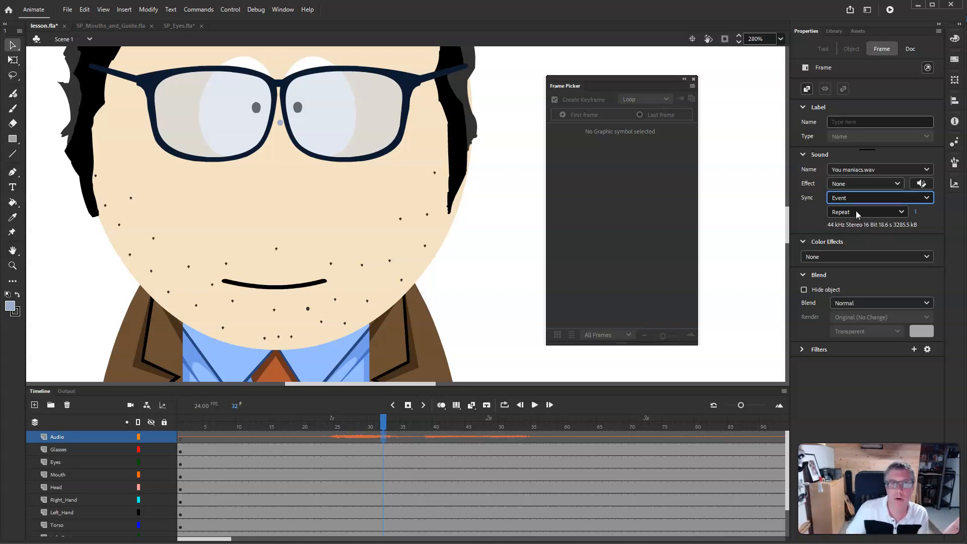
left_click(855, 199)
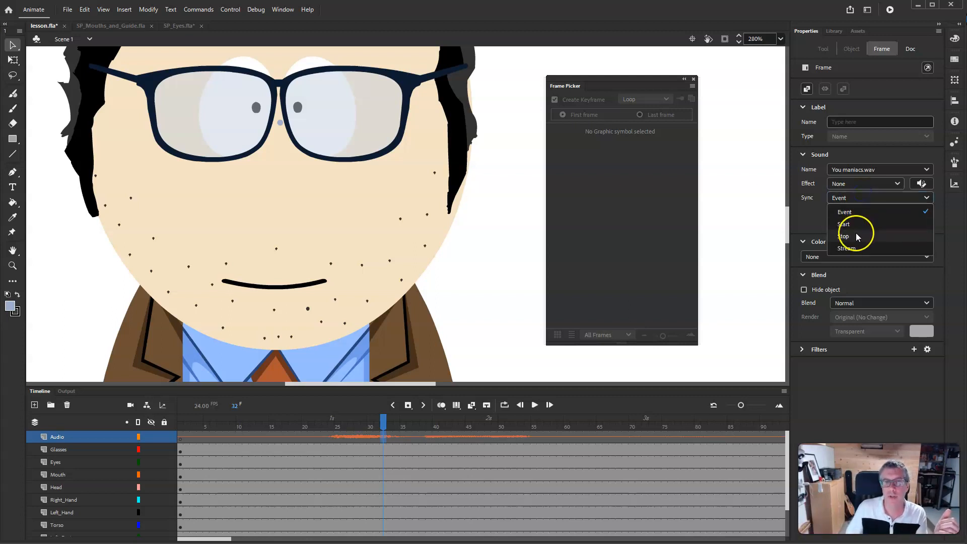
left_click(853, 248)
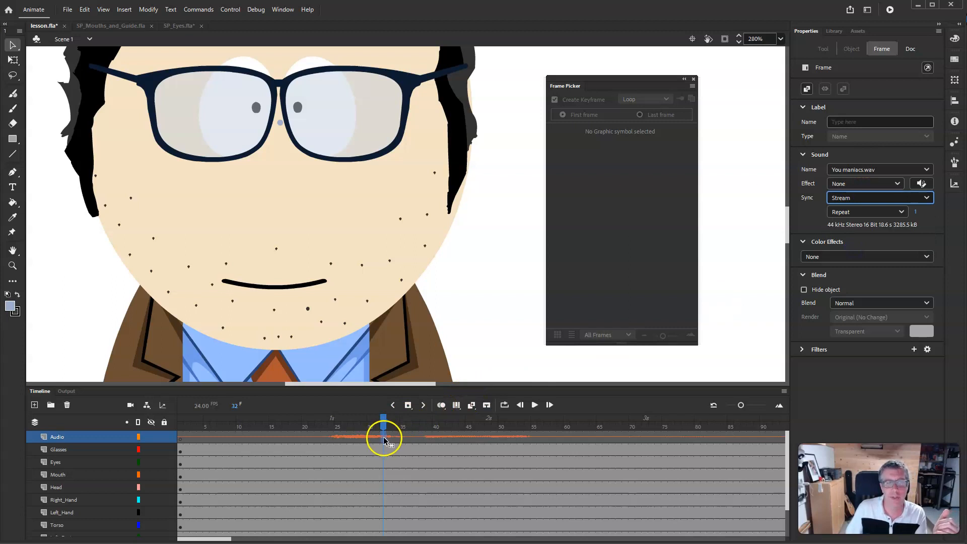
- Save the document and return the playhead to frame 1
left_click_drag(382, 423, 541, 426)
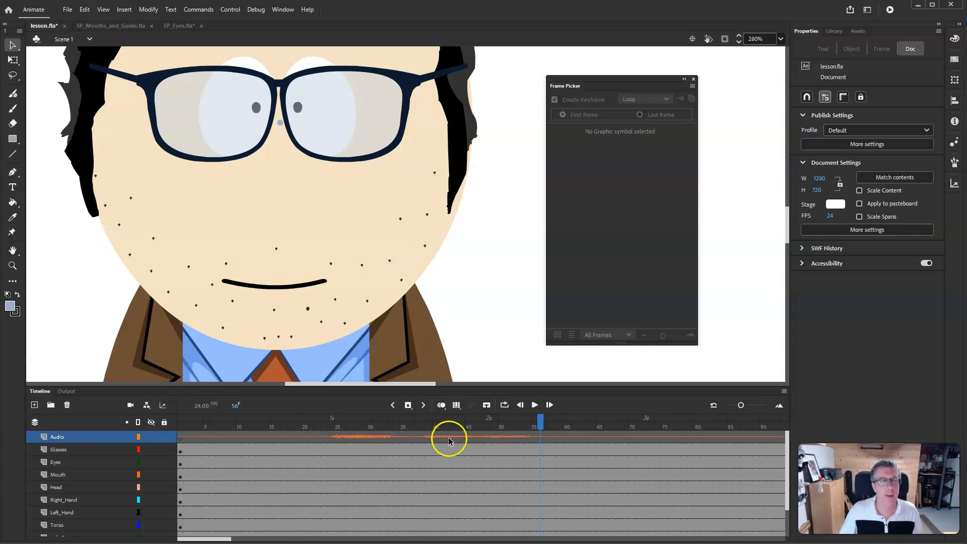
left_click(67, 11)
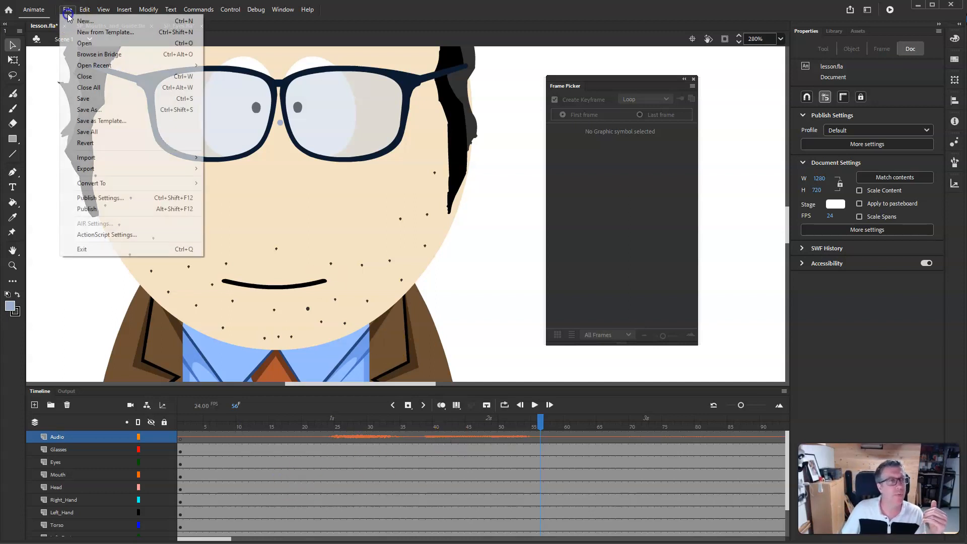
left_click(92, 99)
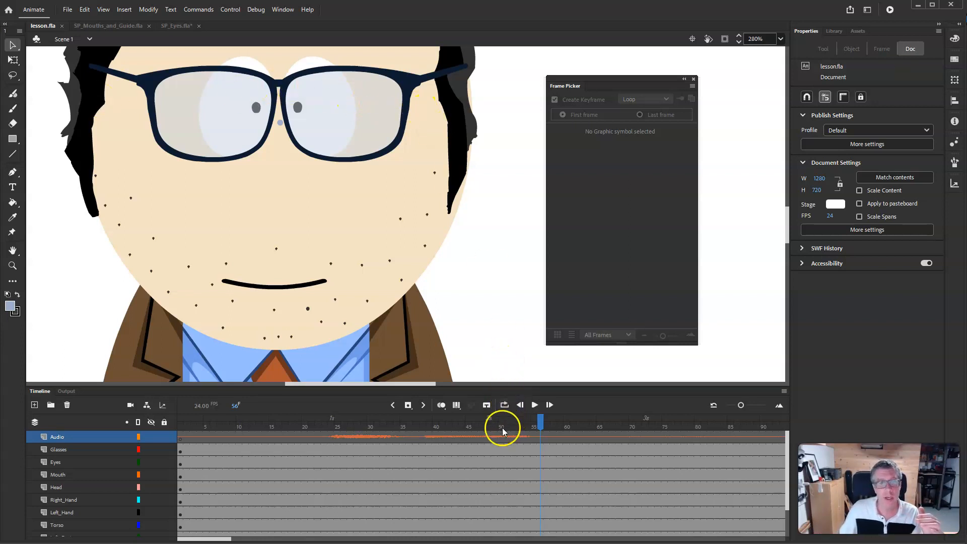
left_click_drag(539, 421, 149, 416)
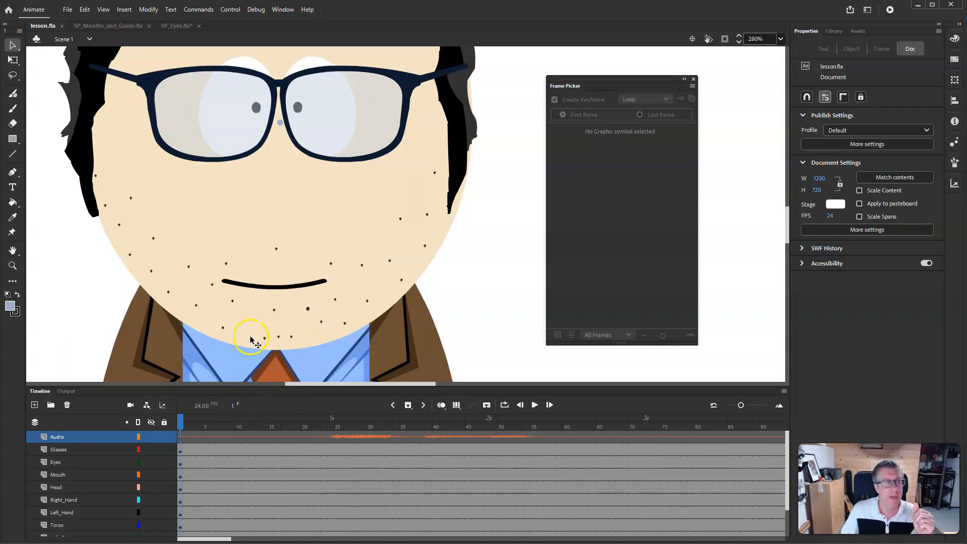
- Open Lip Syncing for the Mouth instance and assign the 2 Ah mouth to the Ah viseme and 4 Cons to D
left_click(286, 287)
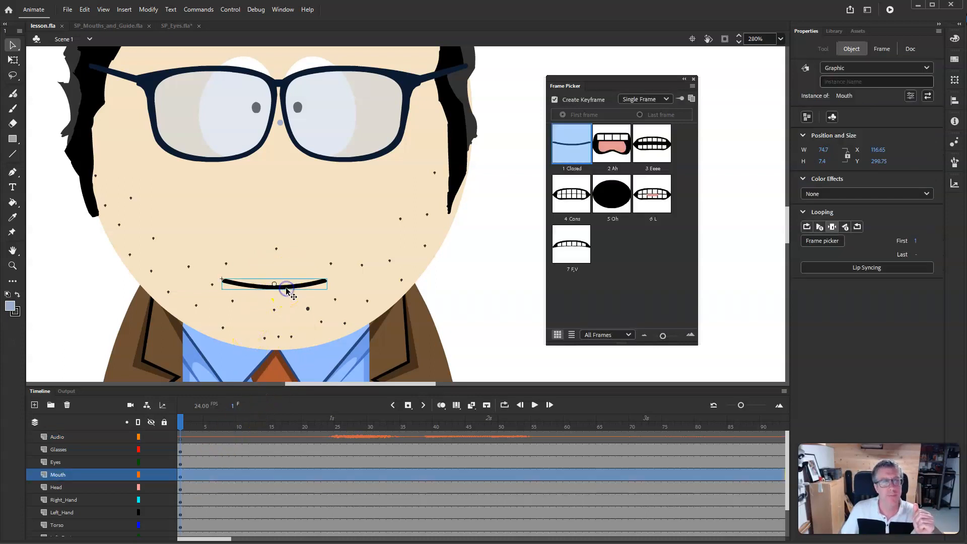
left_click(852, 268)
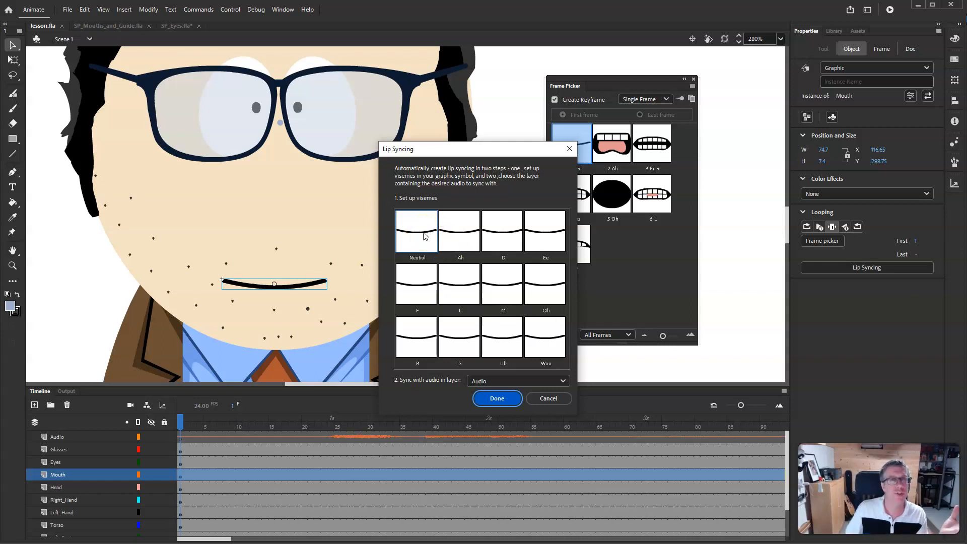
left_click(407, 235)
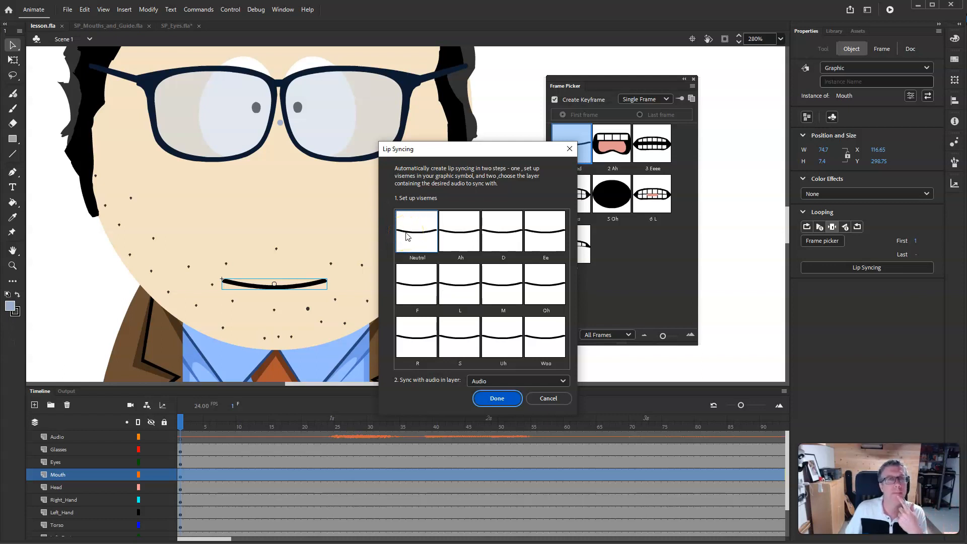
left_click(465, 237)
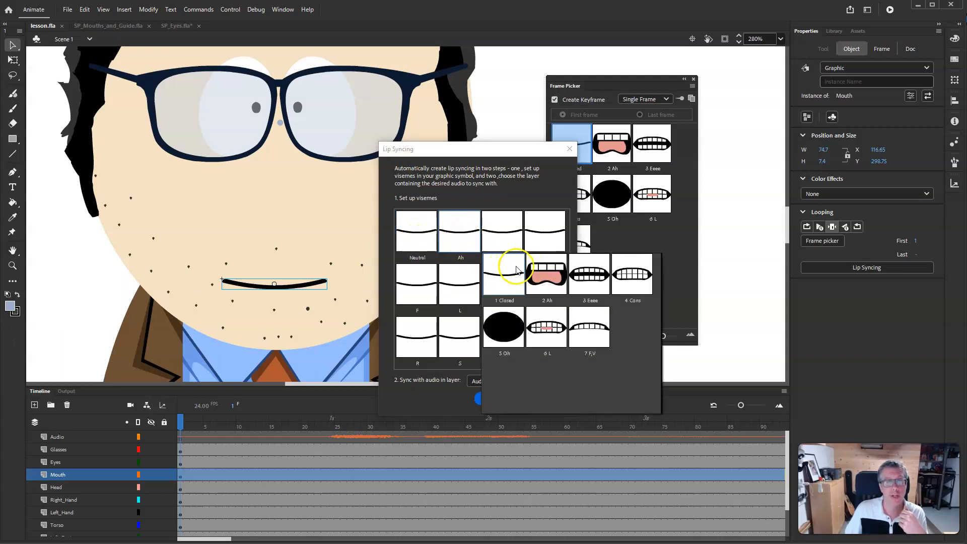
left_click(548, 278)
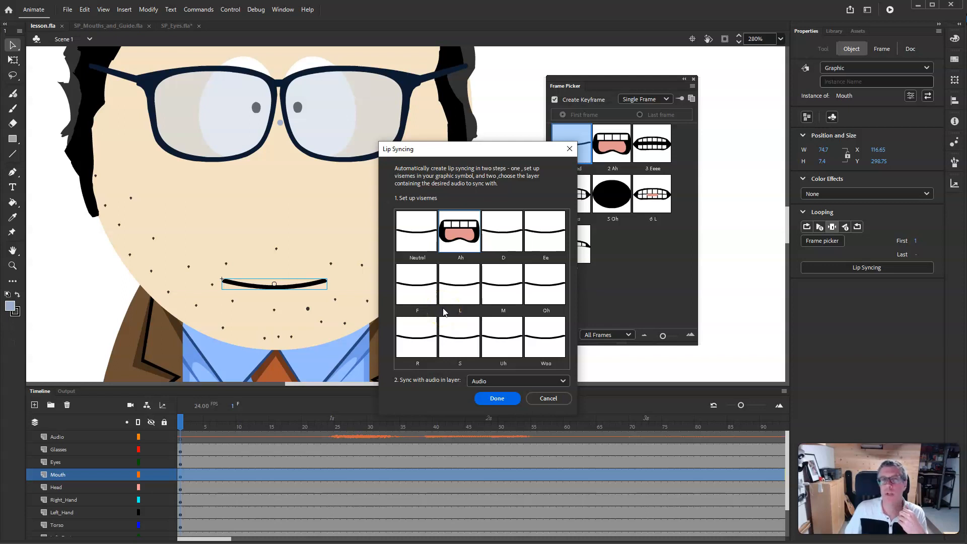
left_click(502, 234)
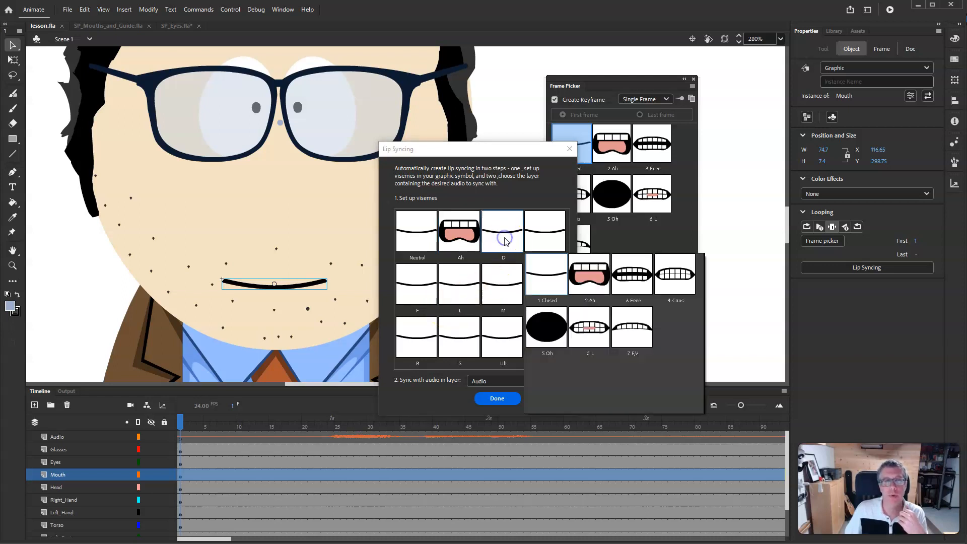
left_click(680, 280)
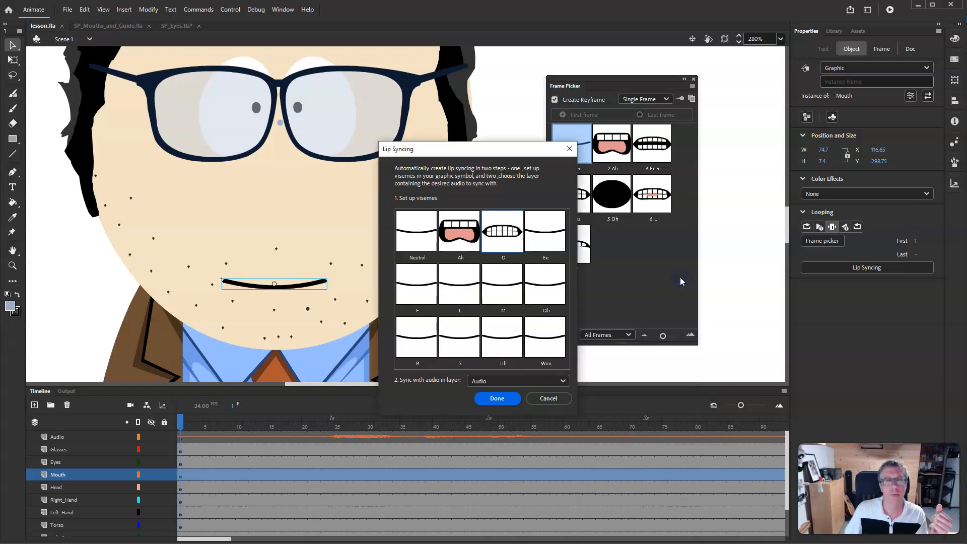
- Assign 3 Eeee to the Ee viseme, 7 F,V to F, 6 L to L and 5 Oh to Oh
left_click(540, 236)
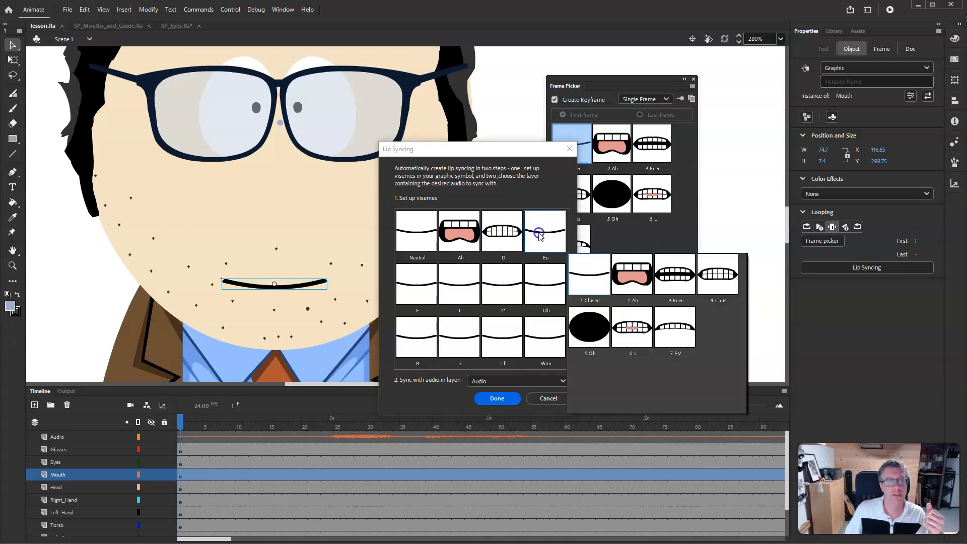
left_click(675, 277)
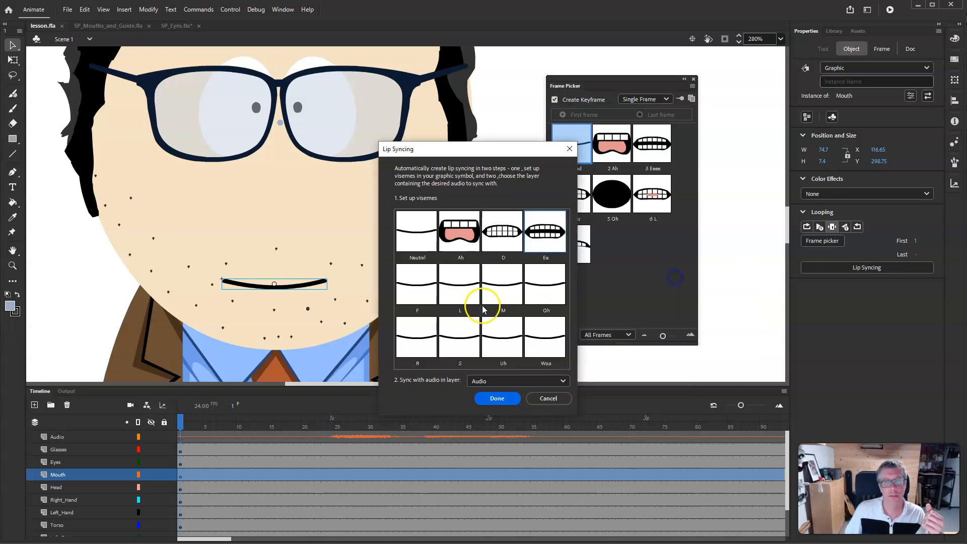
left_click(419, 289)
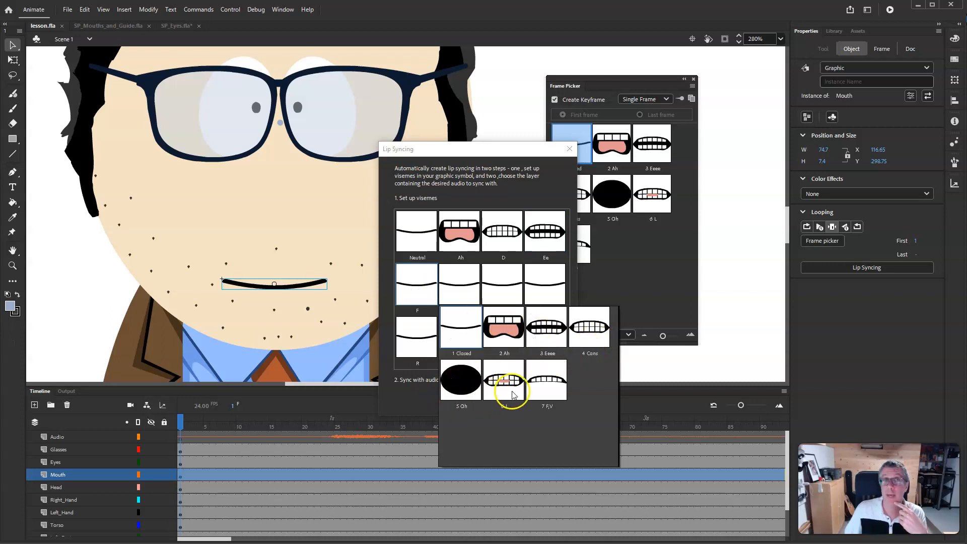
left_click(546, 386)
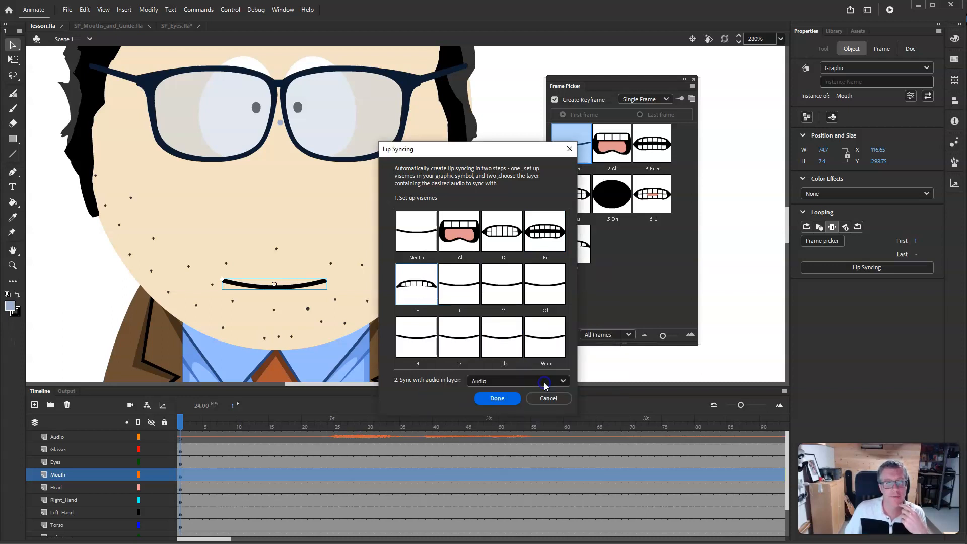
left_click(460, 291)
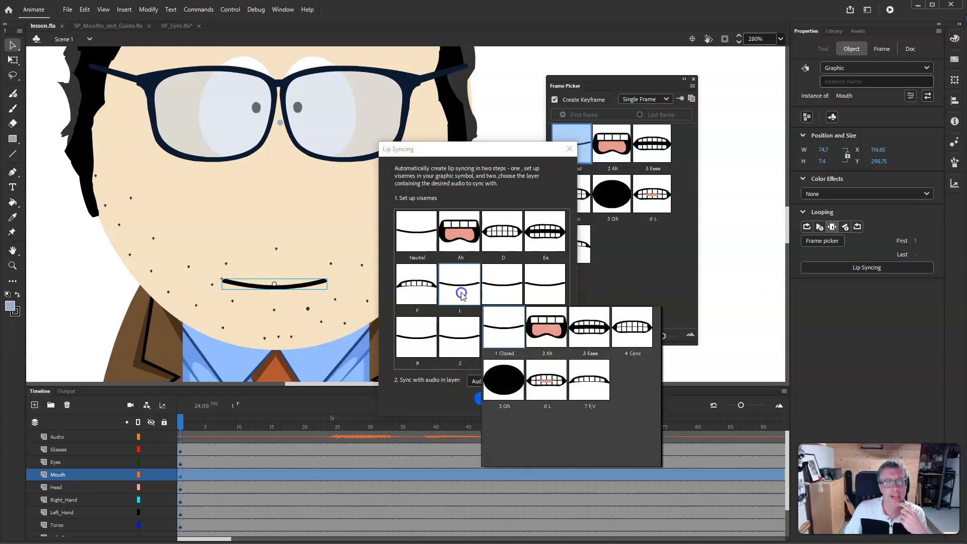
left_click(547, 381)
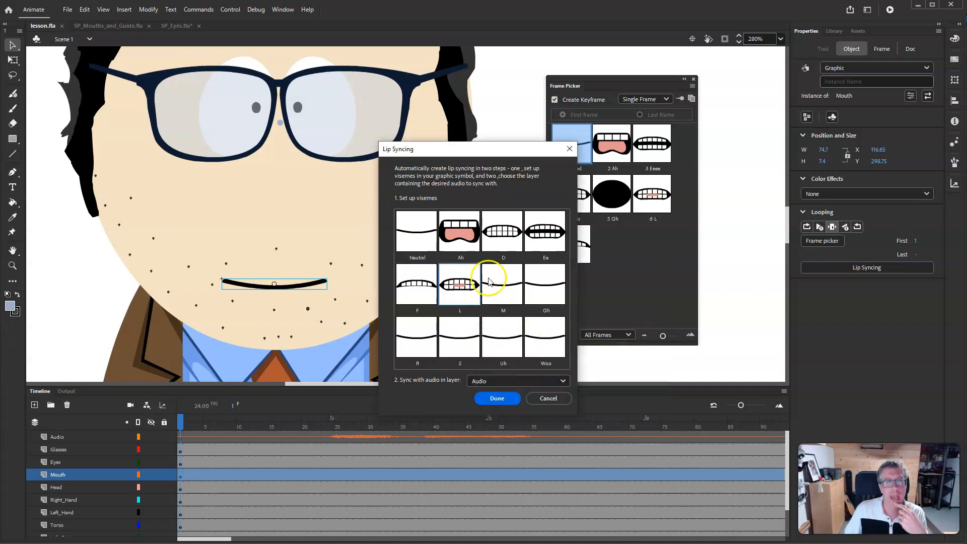
left_click(550, 284)
left_click(592, 381)
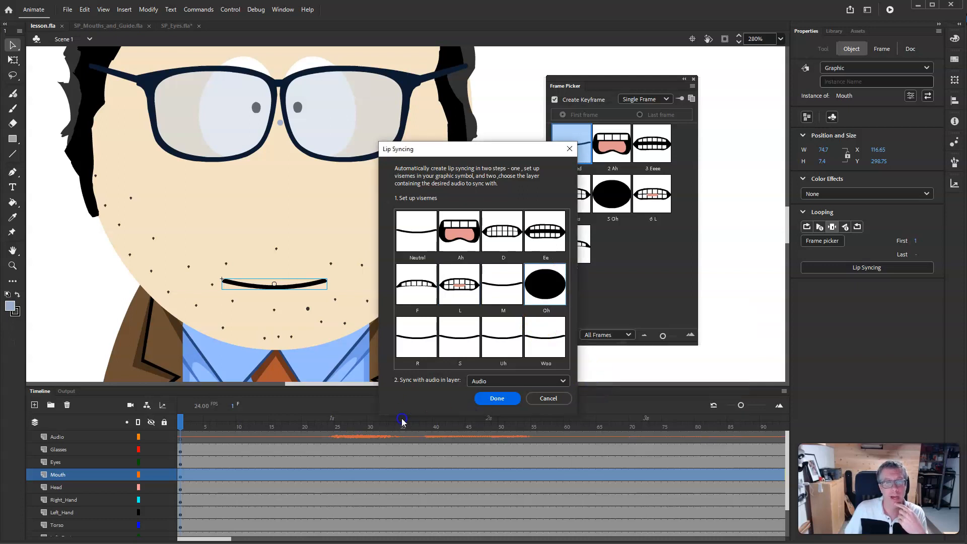
- Assign 4 Cons to R and S, 3 Eeee to Uh and 5 Oh to Woo, then sync with the Audio layer
left_click(414, 336)
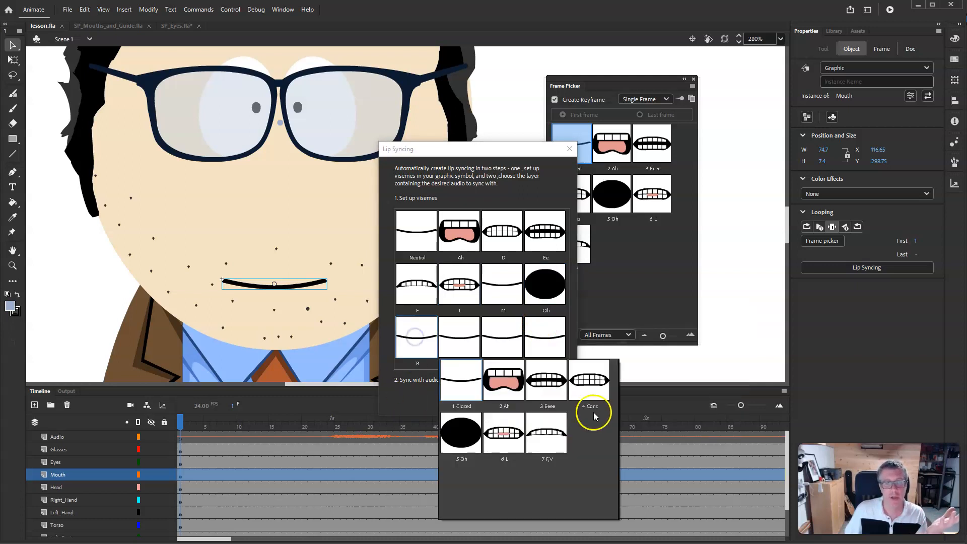
left_click(592, 380)
left_click(457, 337)
left_click(613, 382)
left_click(510, 346)
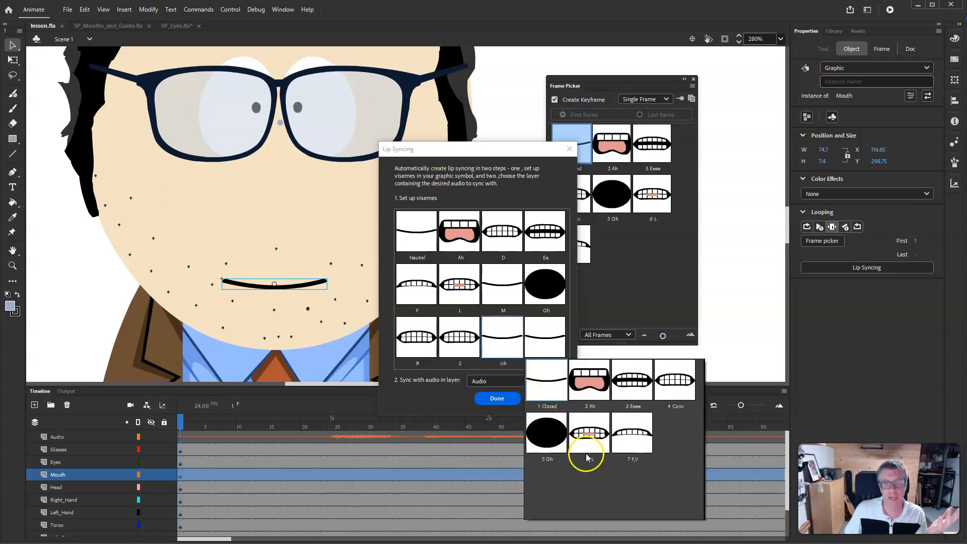
left_click(634, 386)
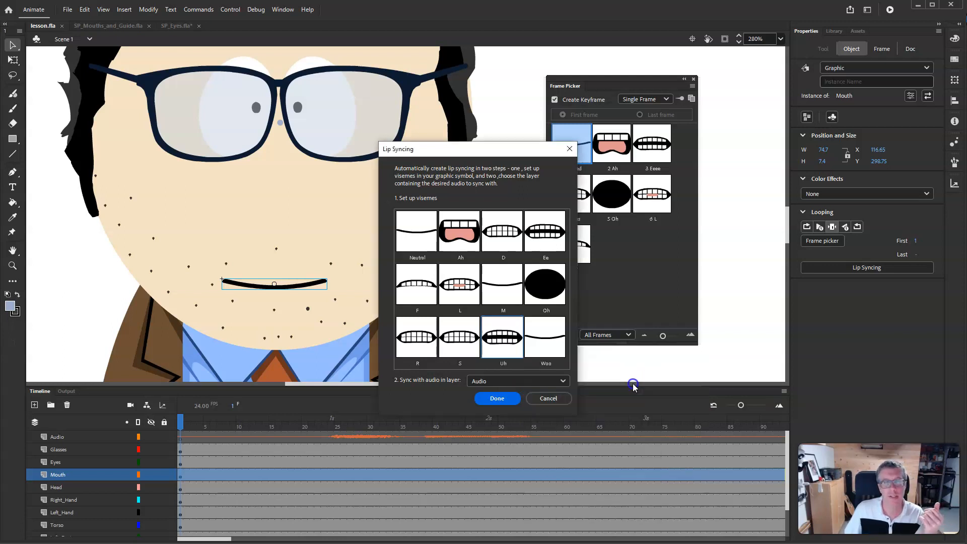
left_click(553, 352)
left_click(585, 438)
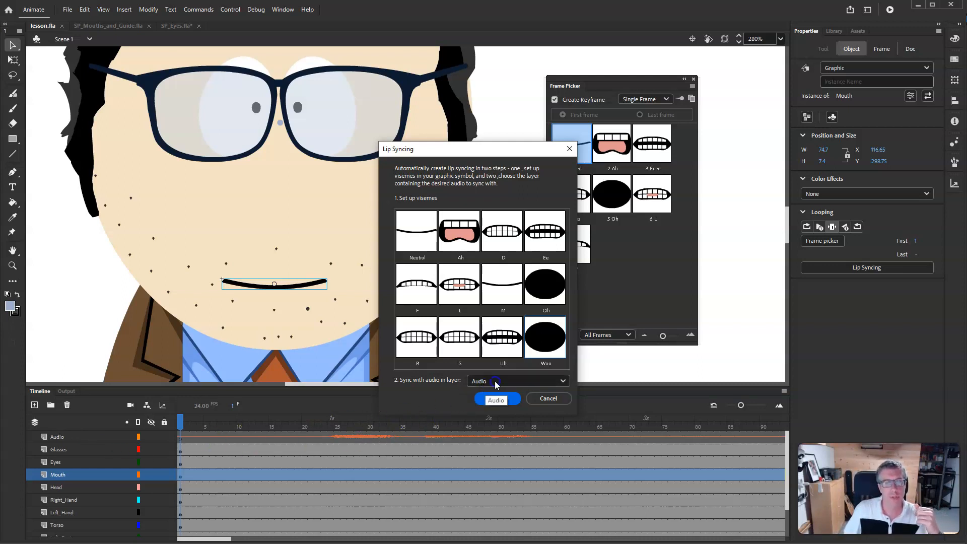
left_click(498, 398)
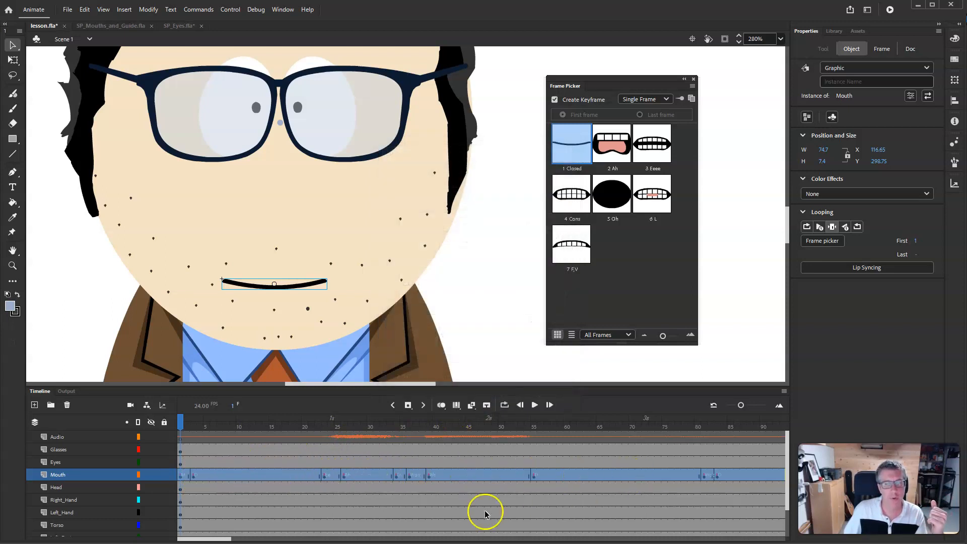
- Play through the timeline to preview the automatic lip-sync
mouse_move(224, 538)
left_mouse_down()
mouse_move(351, 537)
mouse_move(217, 539)
left_mouse_up()
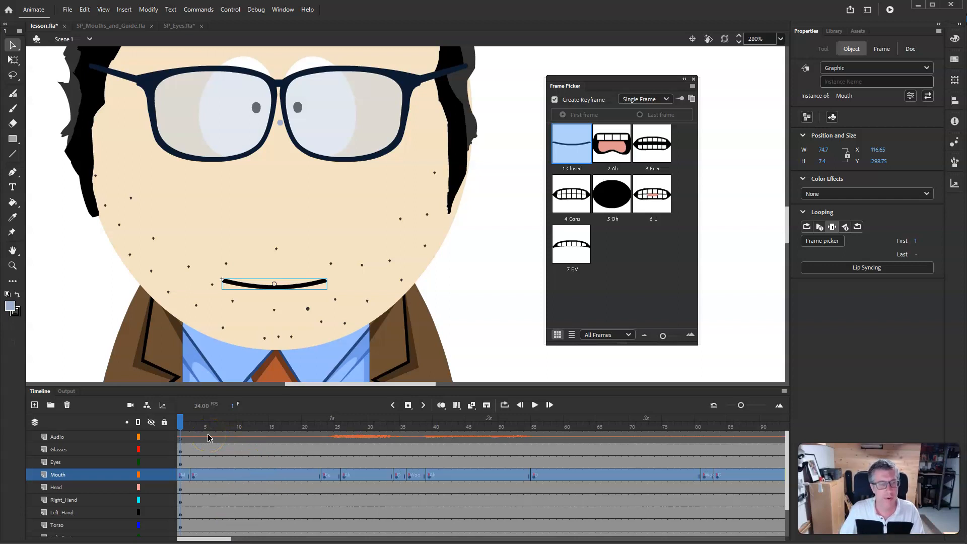
key("Return")
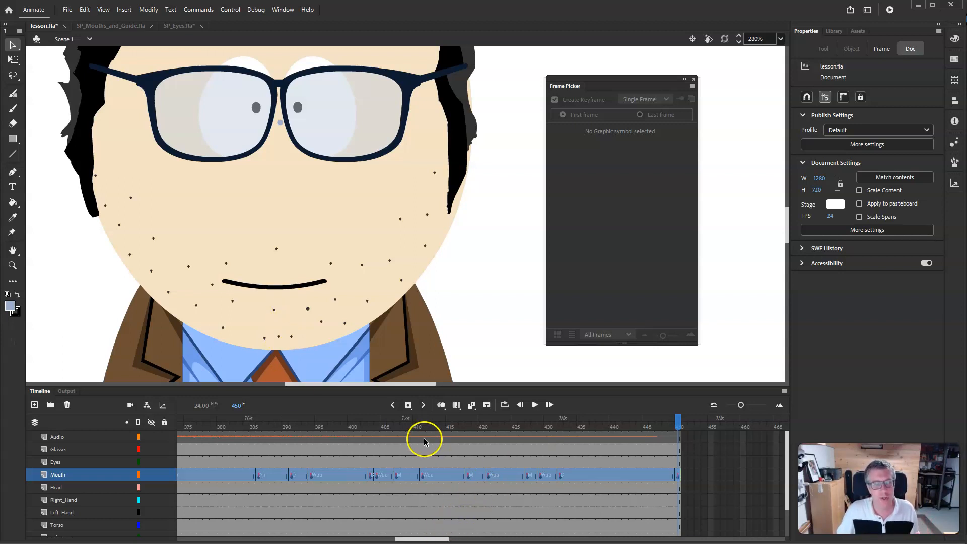
left_click_drag(428, 538, 163, 540)
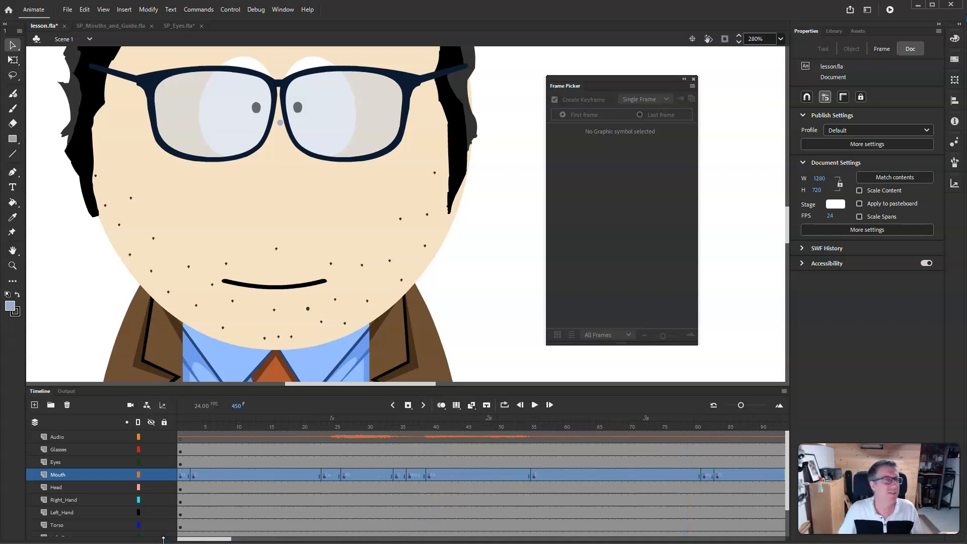
- Revert the document to its last saved version
left_click(68, 11)
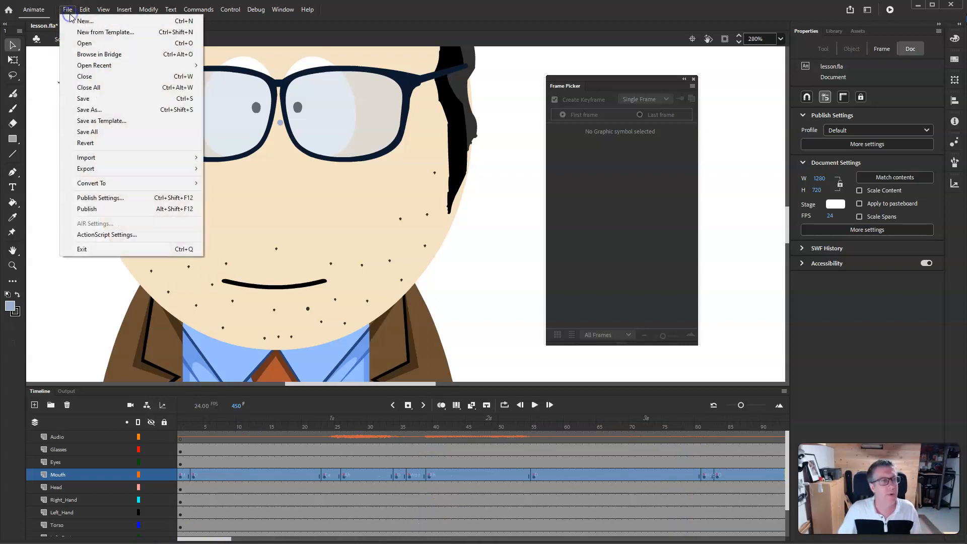
left_click(101, 142)
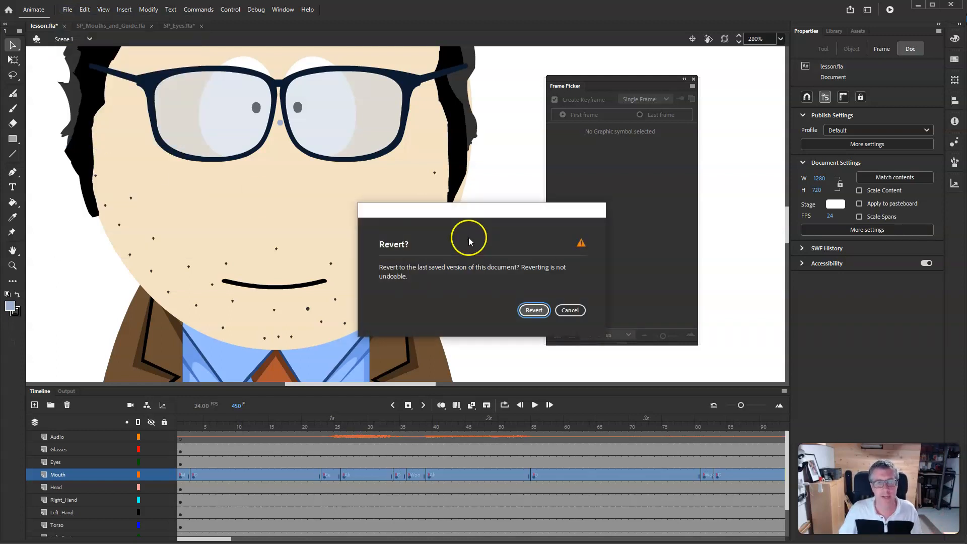
left_click(531, 310)
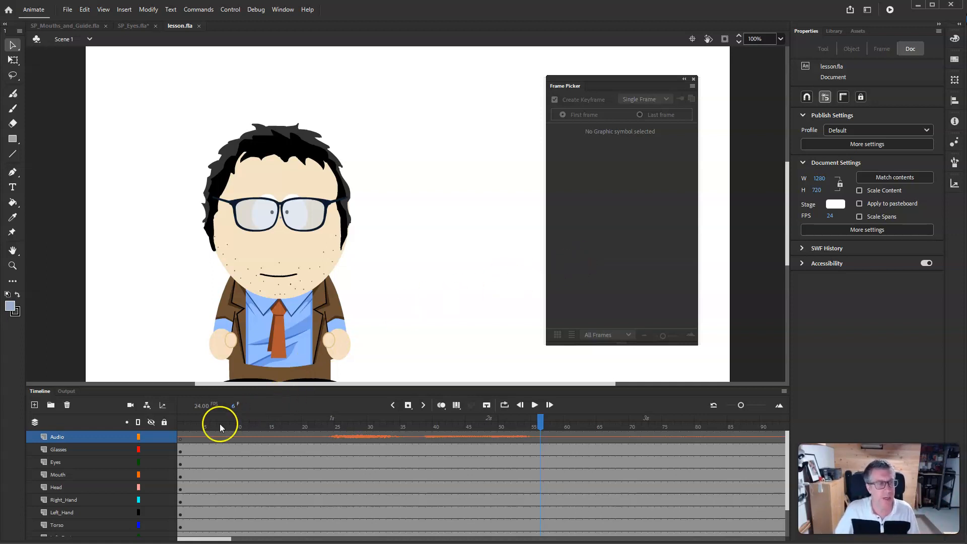
- At frame 23 where speech starts, set the Mouth to the 3 Eeee pose with the Frame Picker
left_click_drag(191, 423, 281, 428)
mouse_move(332, 431)
left_mouse_down()
mouse_move(352, 433)
mouse_move(324, 438)
left_mouse_up()
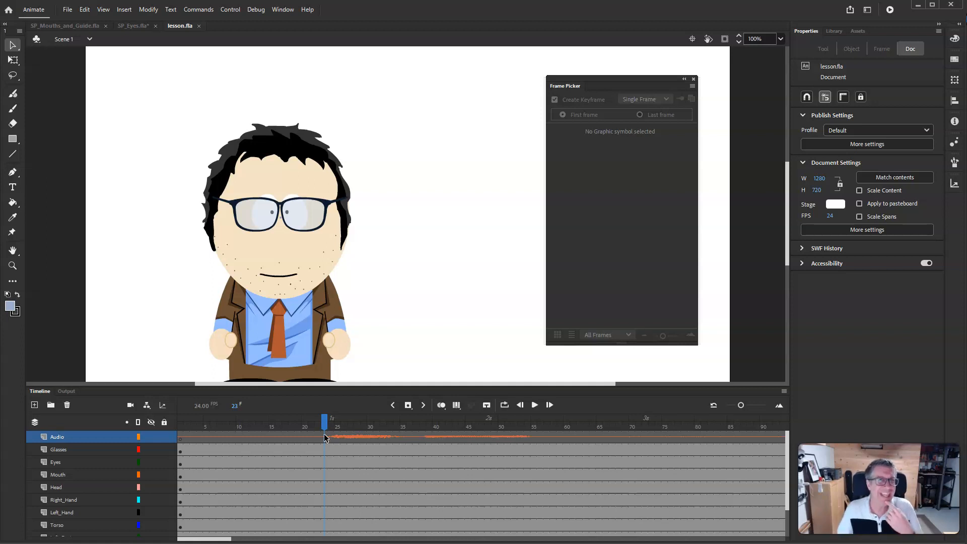
mouse_move(311, 426)
left_mouse_down()
mouse_move(294, 427)
mouse_move(328, 426)
left_mouse_up()
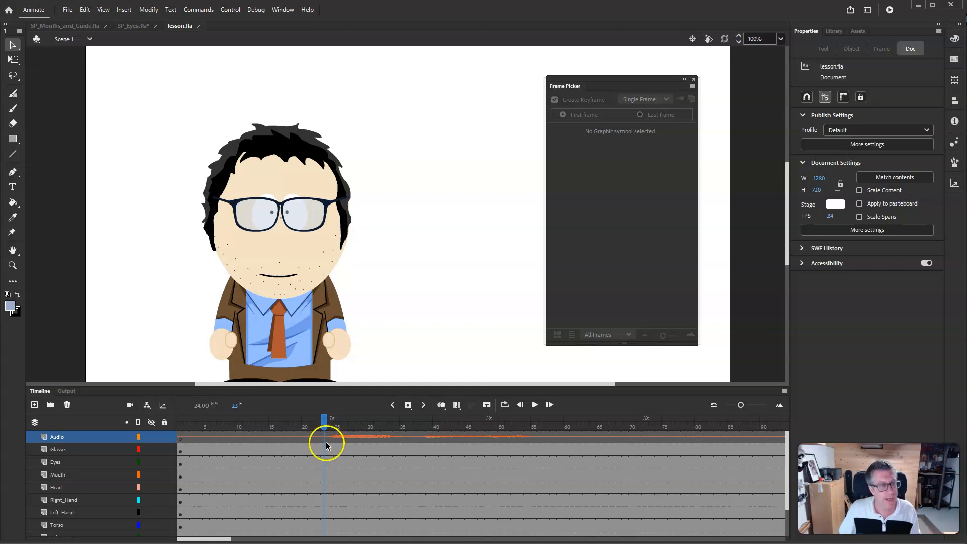
left_click(325, 475)
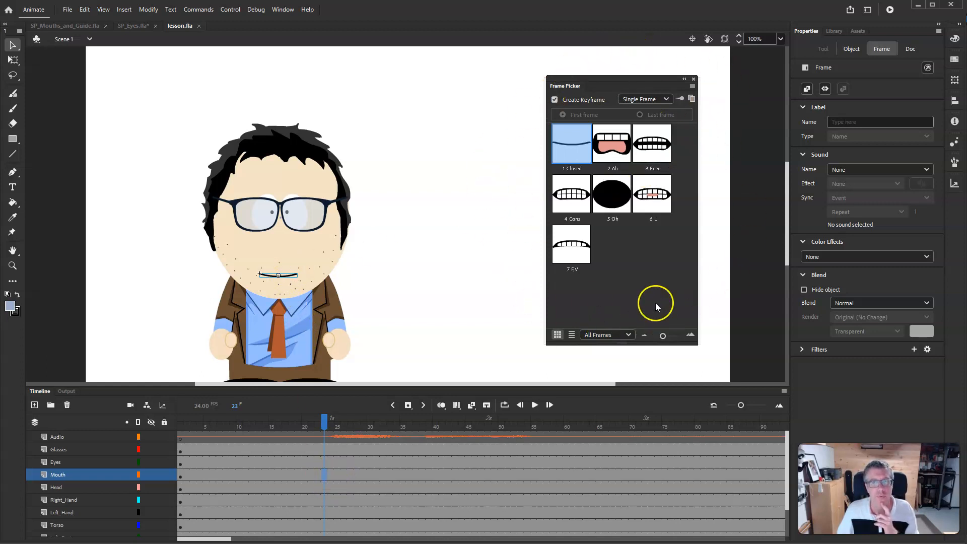
left_click(851, 49)
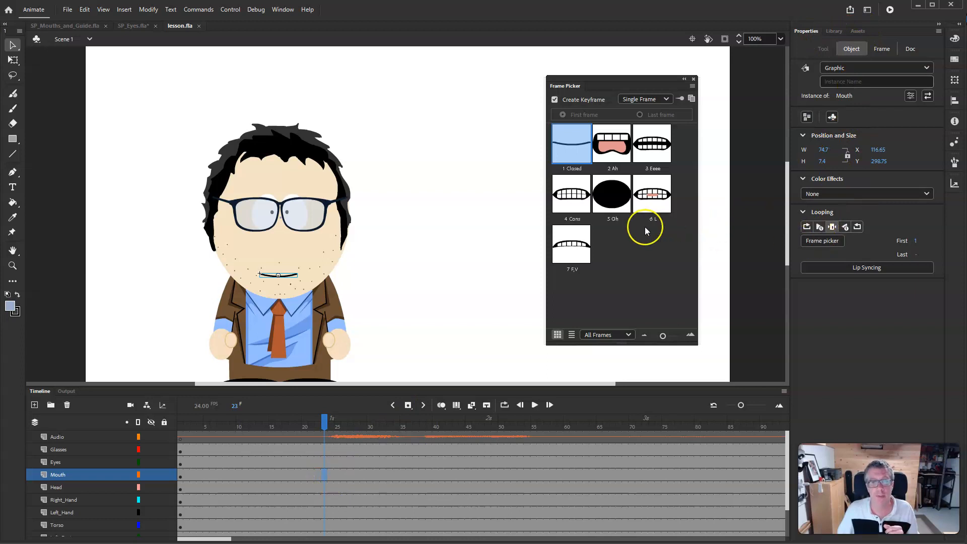
left_click(650, 142)
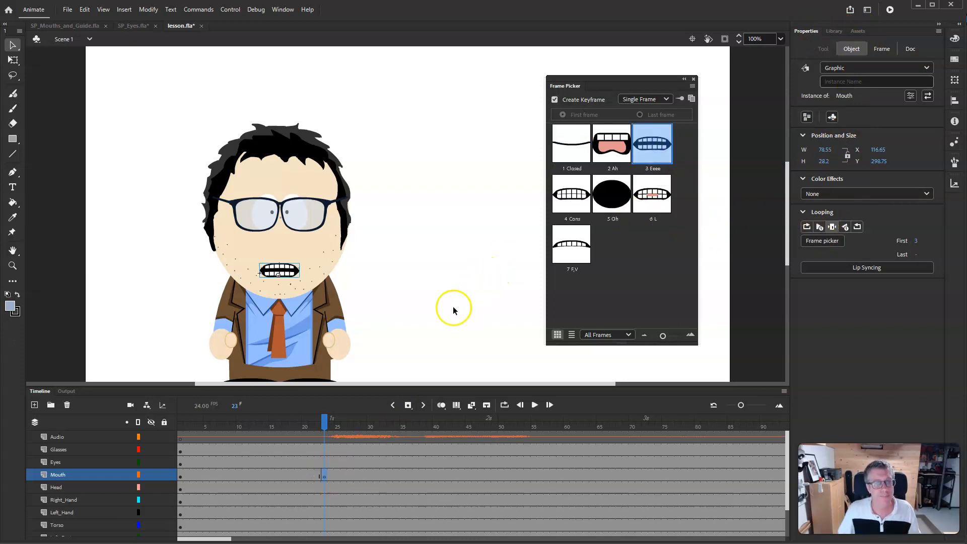
- At frame 27, key the Mouth to the 5 Oh pose with the Frame Picker
left_click(321, 423)
left_click_drag(323, 424, 351, 425)
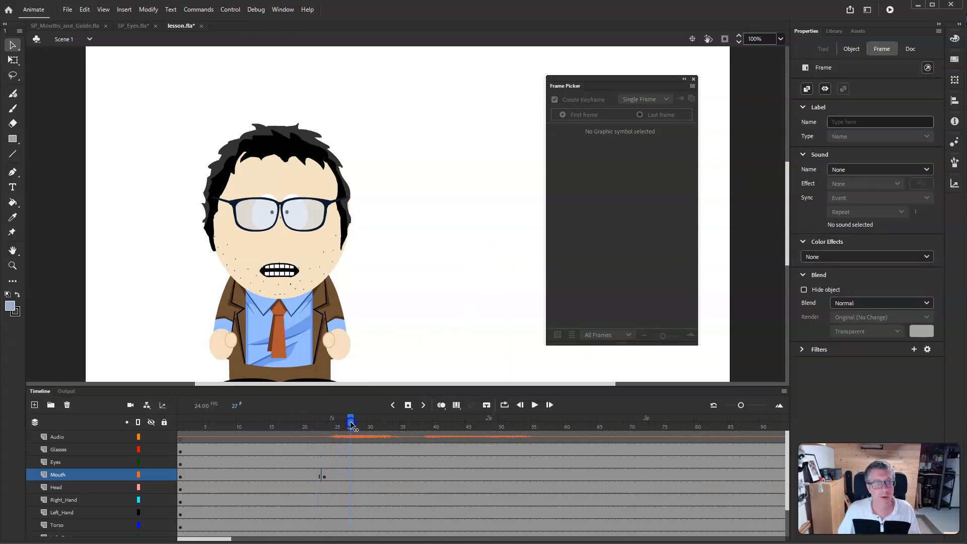
left_click(342, 453)
left_click(352, 480)
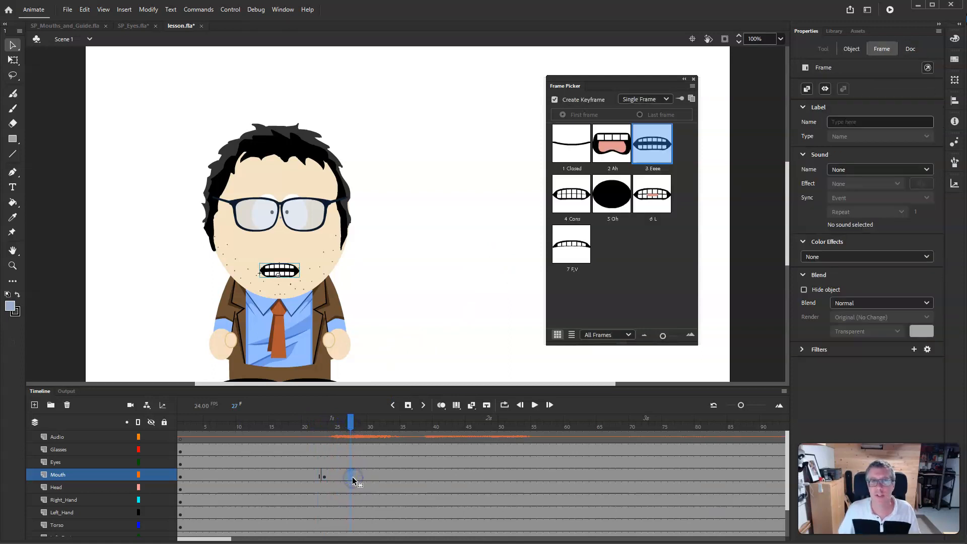
left_click(611, 194)
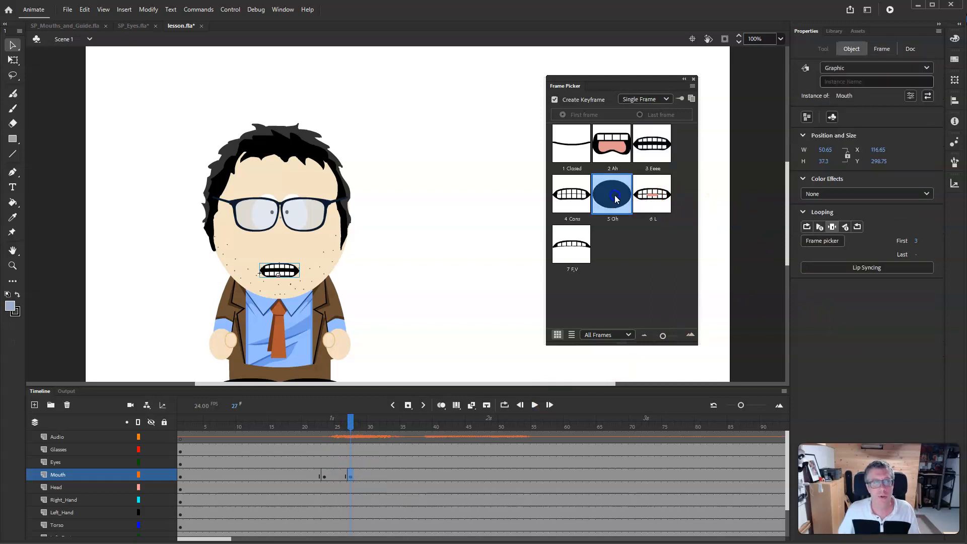
- At frame 36, key the Mouth to the 1 Closed pose with the Frame Picker
mouse_move(391, 425)
left_mouse_down()
mouse_move(225, 425)
mouse_move(392, 424)
left_mouse_up()
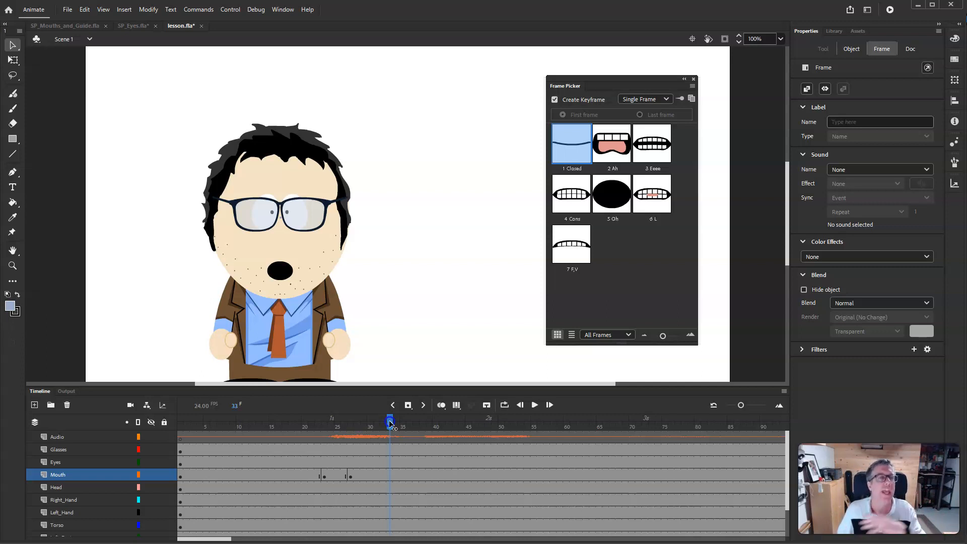
mouse_move(391, 423)
left_mouse_down()
mouse_move(255, 423)
mouse_move(424, 422)
mouse_move(310, 423)
mouse_move(409, 423)
left_mouse_up()
left_click(412, 475)
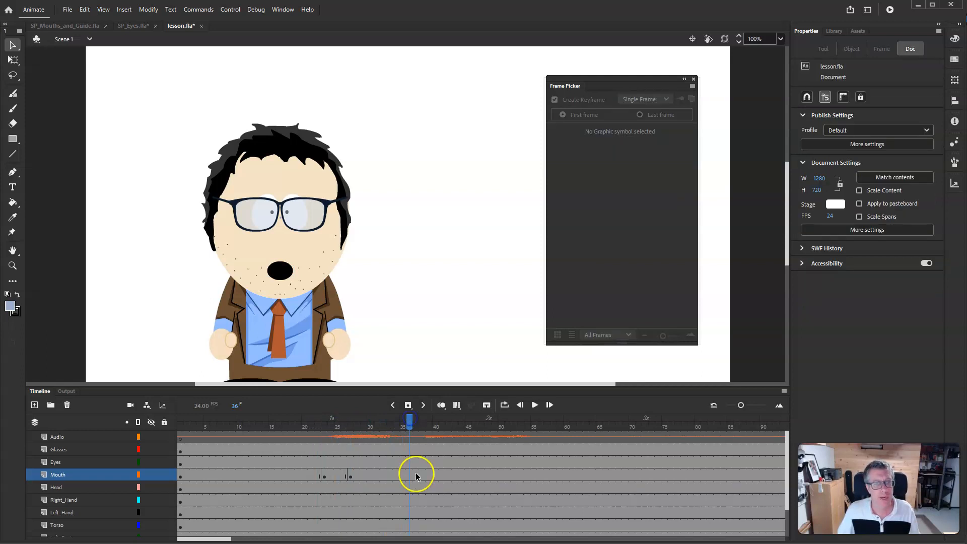
left_click(566, 146)
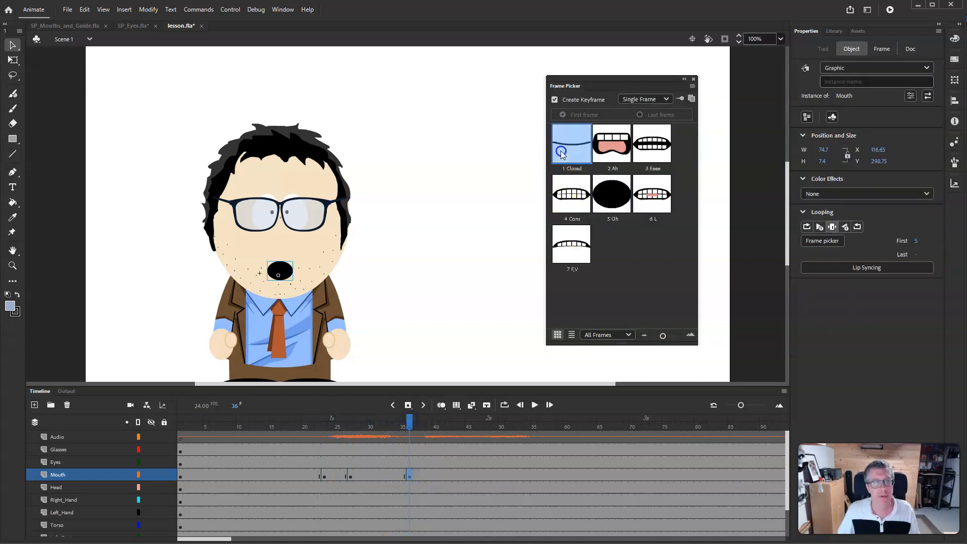
- At frame 39, key the Mouth to the 2 Ah pose with the Frame Picker
left_click_drag(408, 423, 428, 422)
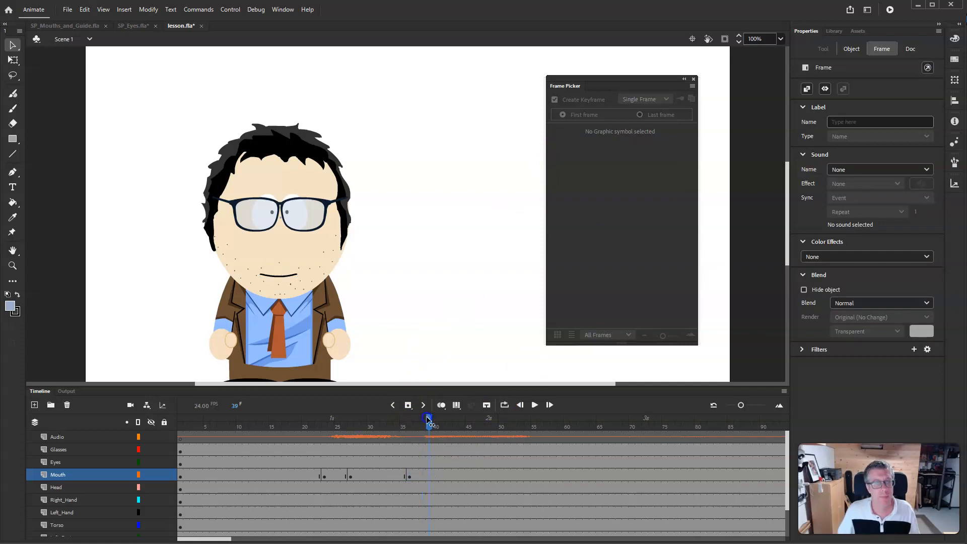
left_click(429, 472)
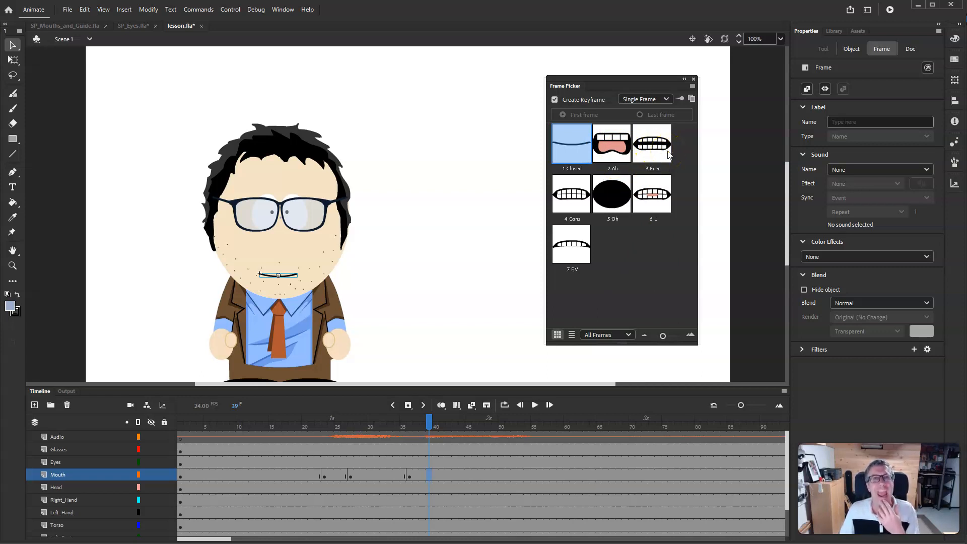
left_click(615, 152)
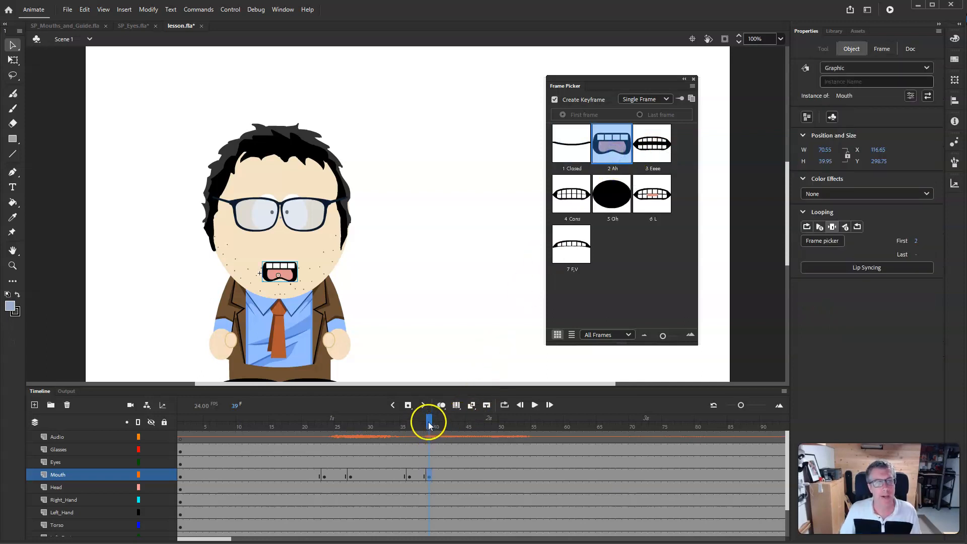
- At frame 42, key the Mouth to the 4 Cons pose with the Frame Picker
left_click(326, 432)
left_click_drag(326, 432, 456, 427)
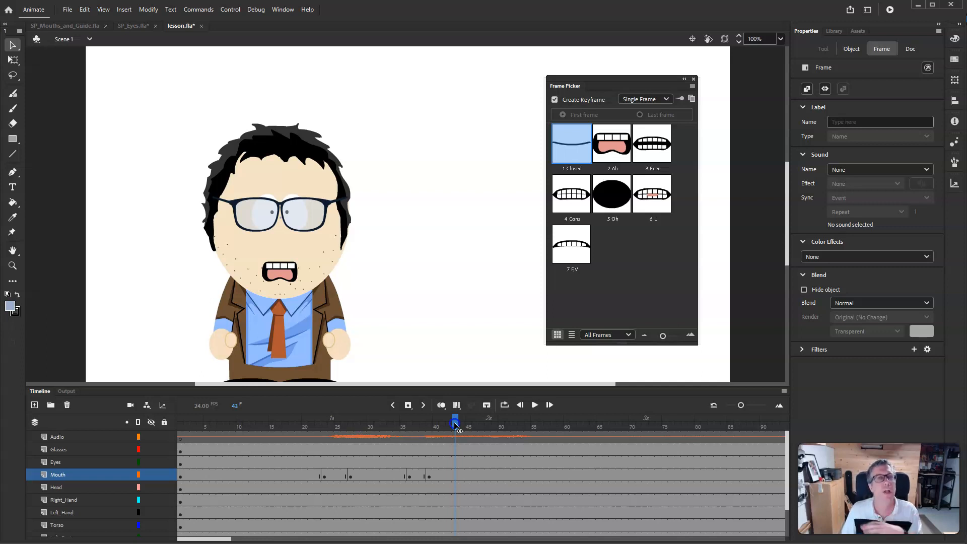
left_click(648, 262)
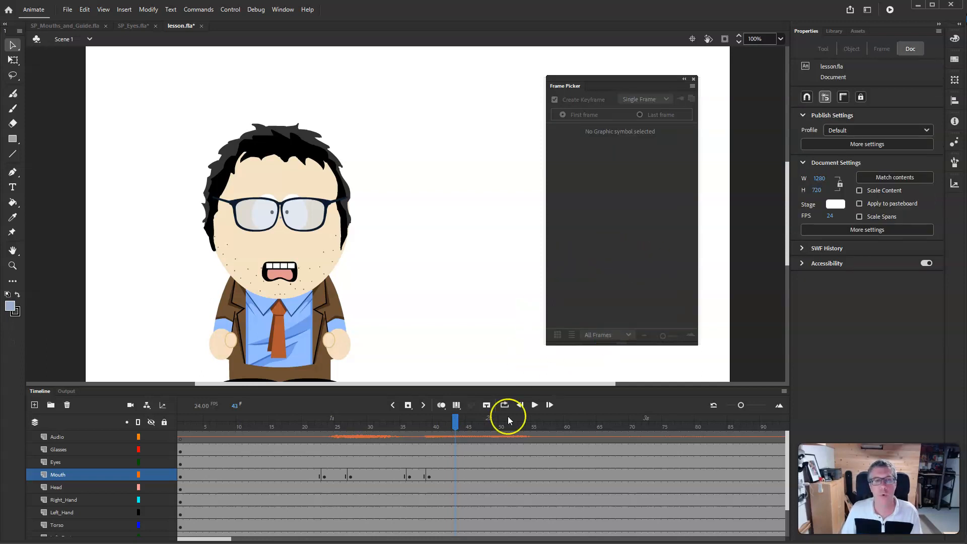
left_click(455, 475)
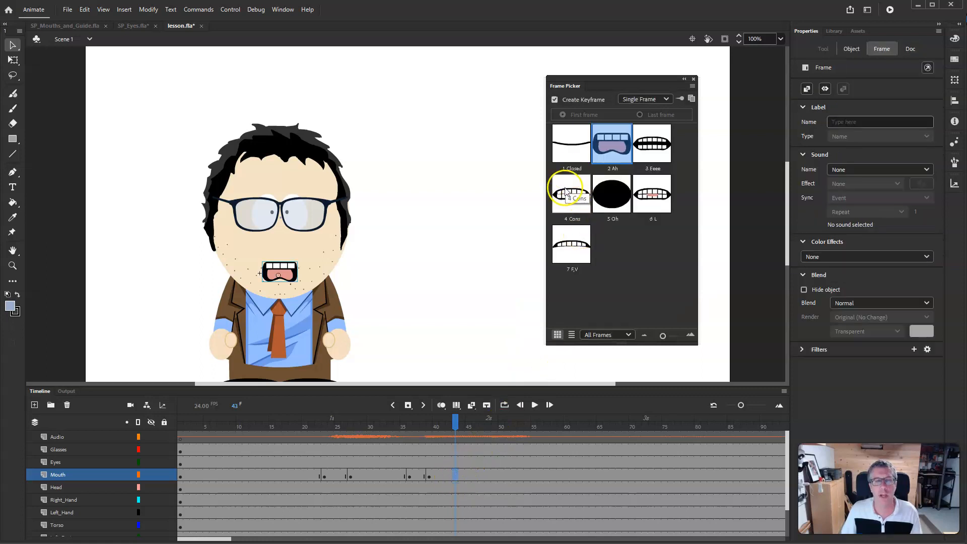
mouse_move(454, 426)
left_mouse_down()
mouse_move(375, 425)
mouse_move(452, 428)
left_mouse_up()
left_click(458, 472)
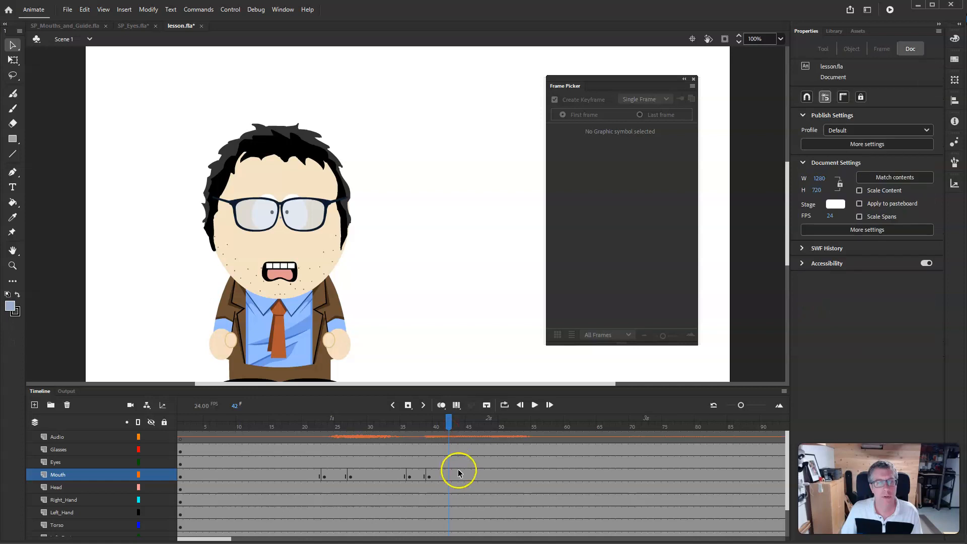
left_click(451, 478)
left_click(571, 196)
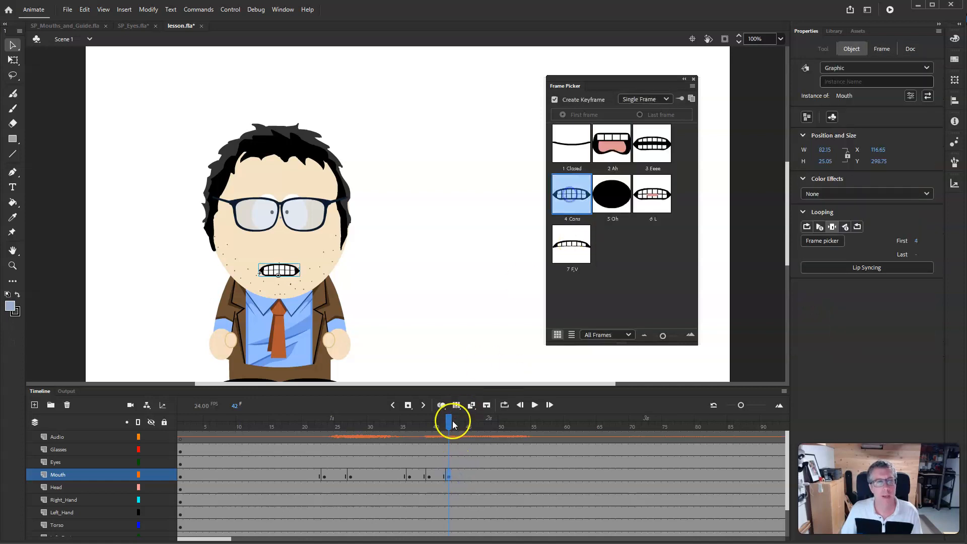
- At frame 46, key the Mouth to the 3 Eeee pose with the Frame Picker
left_click_drag(450, 427, 476, 429)
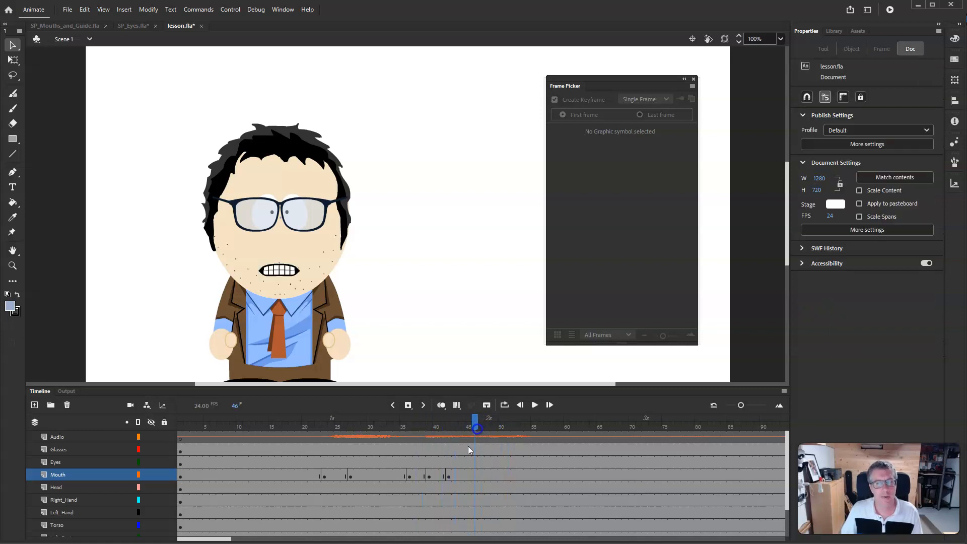
left_click(476, 478)
left_click(652, 145)
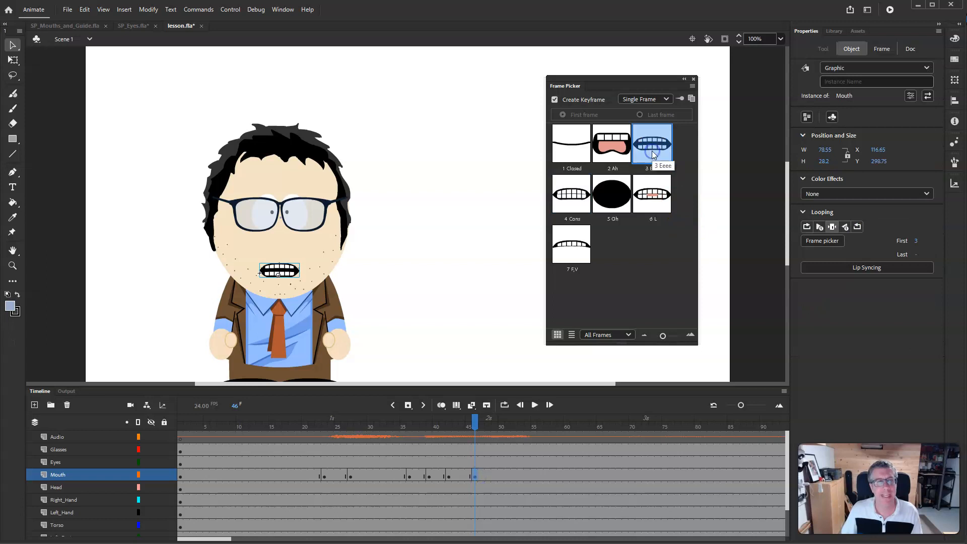
- At frame 49, key the Mouth to the 2 Ah pose with the Frame Picker
left_click(475, 425)
left_click_drag(475, 424, 494, 471)
left_click(493, 474)
left_click(611, 143)
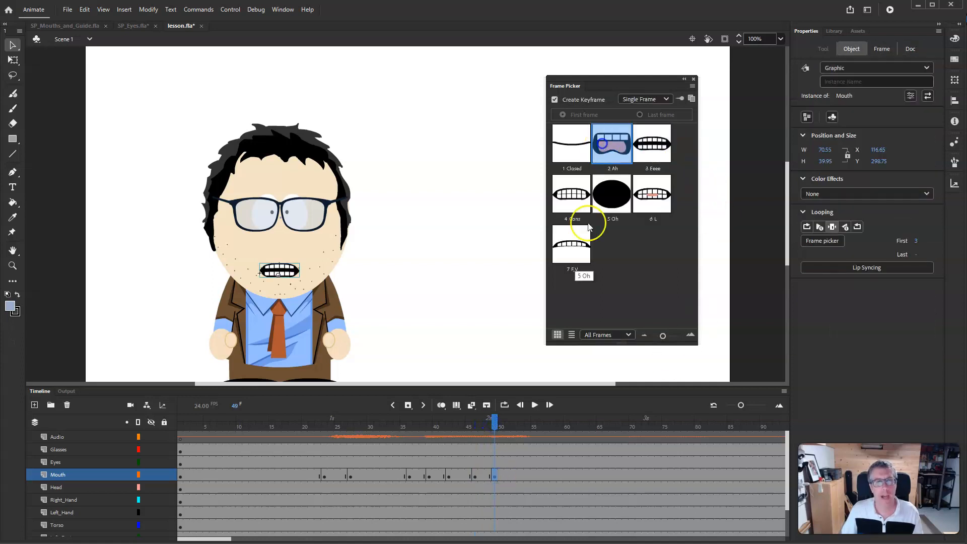
- At frame 54, key the Mouth to the 4 Cons pose with the Frame Picker
left_click_drag(493, 422, 531, 427)
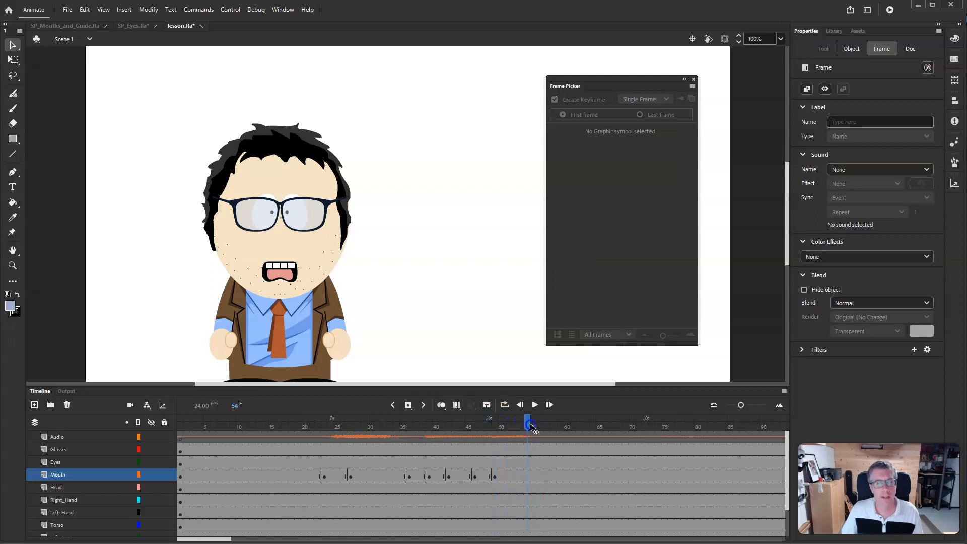
left_click(528, 475)
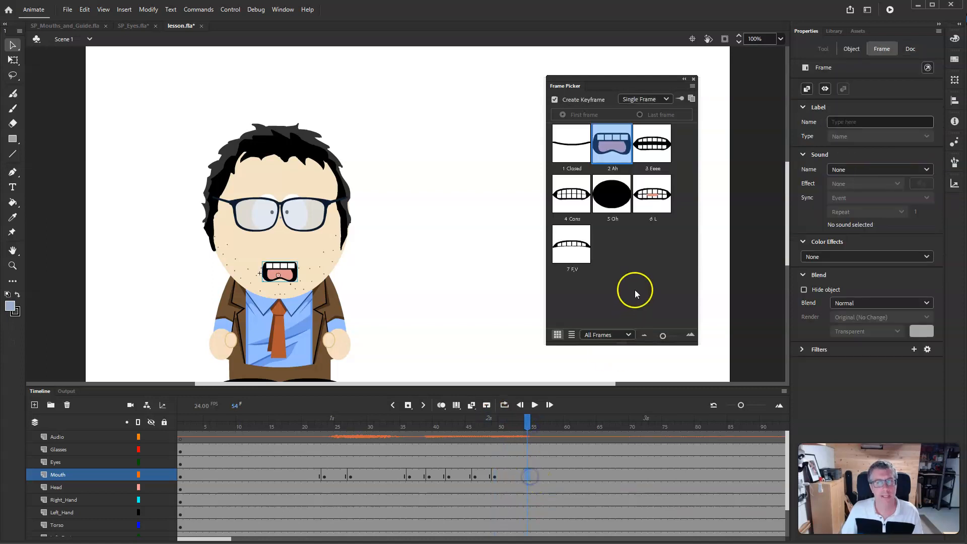
left_click(577, 201)
- Play the timeline from the start to preview the keyed mouth shapes
left_click_drag(527, 423, 181, 433)
left_click(532, 405)
left_click(530, 405)
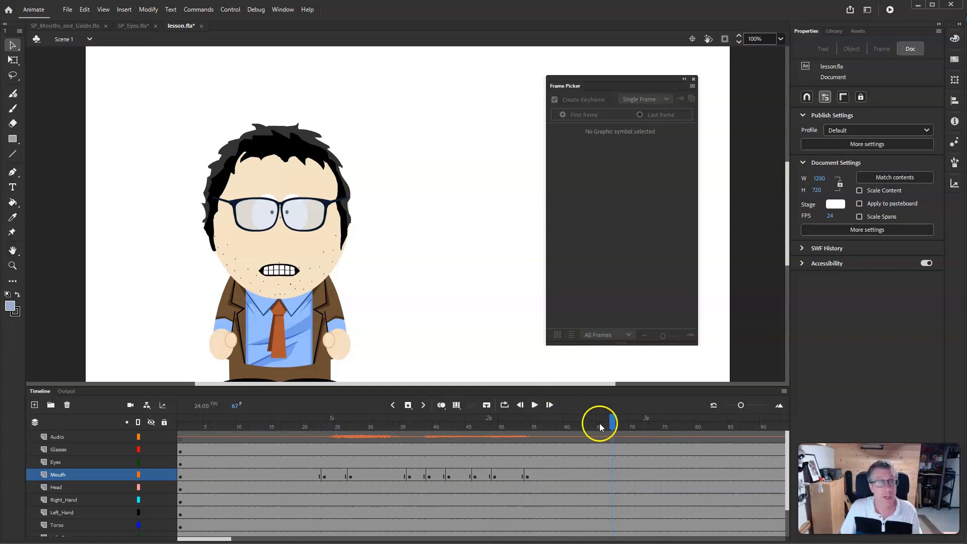
- At frame 63, key the Mouth to the 1 Closed pose with the Frame Picker
mouse_move(615, 419)
left_mouse_down()
mouse_move(469, 422)
mouse_move(527, 434)
mouse_move(460, 436)
mouse_move(586, 436)
left_mouse_up()
left_click(586, 480)
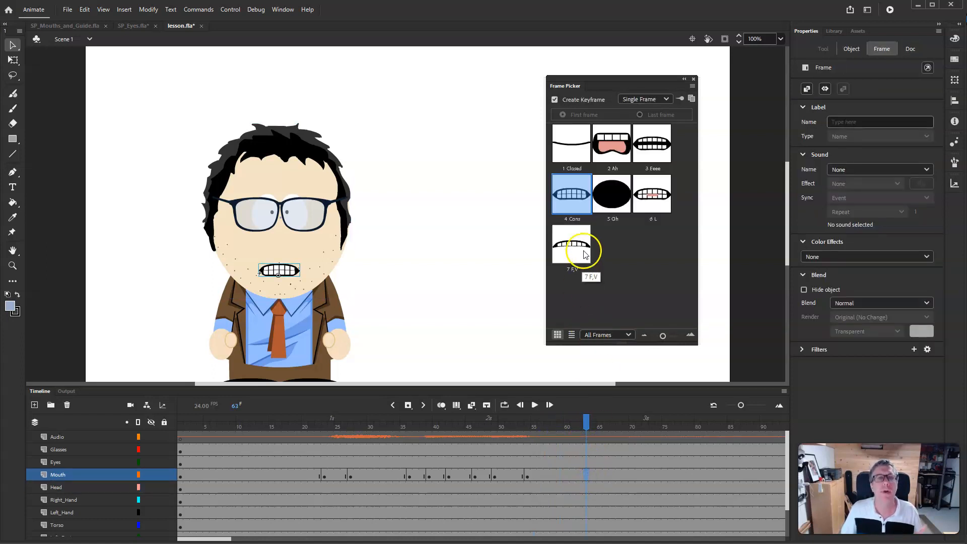
left_click(567, 144)
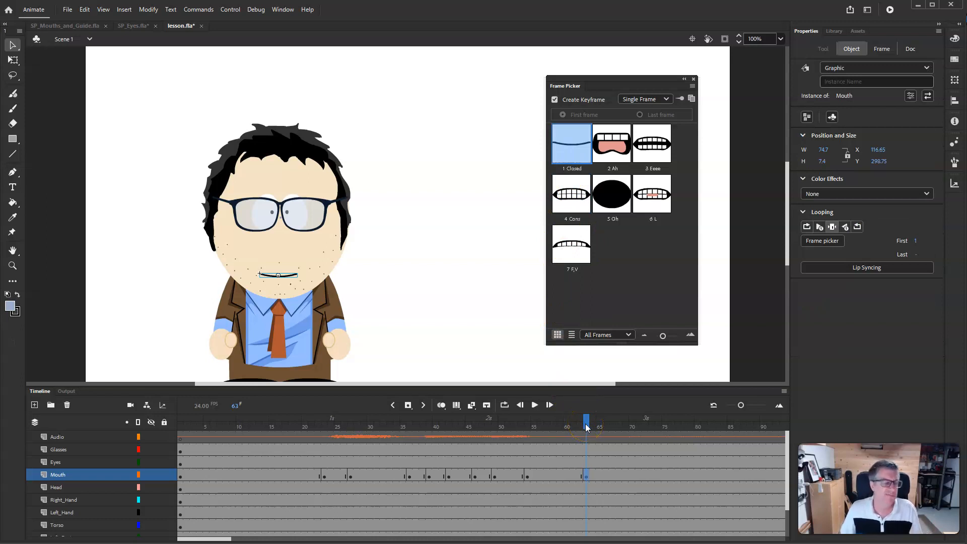
- Key a series of Mouth poses with the Frame Picker across the frames following 63 to match the dialogue
left_click_drag(587, 428, 649, 426)
left_click(229, 434)
left_click(645, 426)
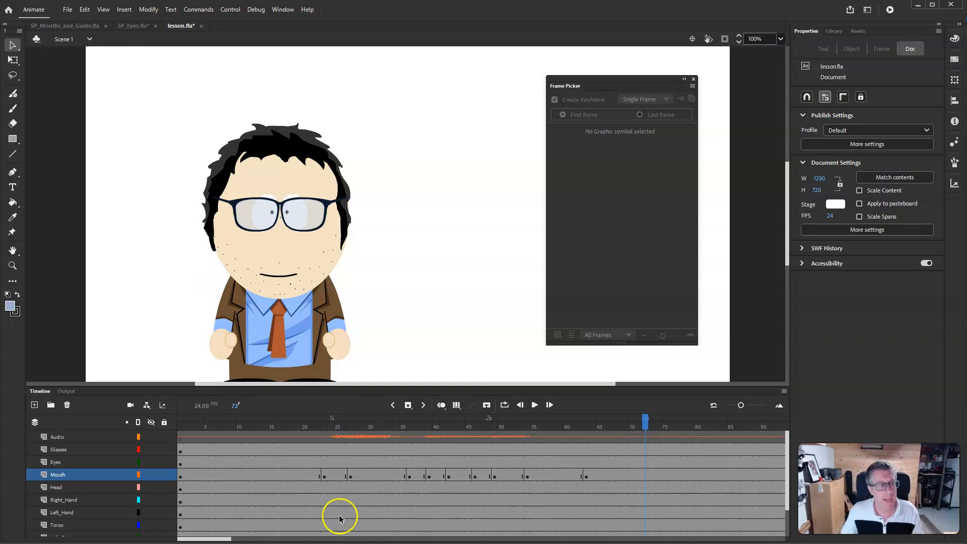
left_click_drag(218, 540, 241, 541)
left_click_drag(395, 418, 522, 427)
left_click(279, 275)
left_click(612, 194)
left_click(278, 273)
left_click(279, 273)
left_click(652, 143)
left_click(572, 193)
left_click(612, 144)
left_click(571, 143)
- Key the Mouth to the 4 Cons pose at the next syllable and save the document
left_click(535, 405)
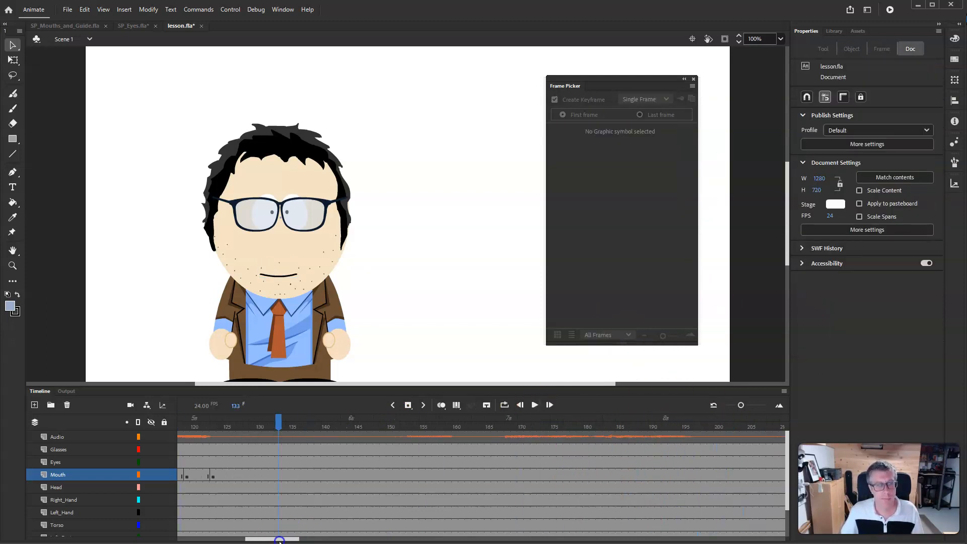
left_click(385, 475)
left_click_drag(384, 422, 612, 422)
left_click(442, 475)
left_click(572, 194)
left_click(68, 10)
left_click(80, 96)
- Key the next Mouth poses 2 Ah, 1 Closed, 3 Eeee, 5 Oh and 1 Closed at successive syllables
left_click(495, 476)
left_click(508, 475)
left_click(607, 152)
left_click(571, 145)
left_click(651, 145)
left_click(612, 194)
left_click_drag(612, 421, 704, 421)
left_click(571, 144)
- Further along the dialogue, key the Mouth through 4 Cons, 2 Ah, 4 Cons, 2 Ah and 1 Closed poses
left_click_drag(287, 538, 321, 538)
left_click_drag(317, 422, 717, 425)
left_click(572, 194)
left_click(612, 145)
left_click(572, 194)
left_click(611, 145)
left_click(572, 144)
- Key 3 Eeee, 5 Oh, 1 Closed and 6 L Mouth poses at the following syllables
left_click_drag(327, 538, 359, 539)
left_click_drag(357, 423, 377, 425)
left_click(652, 145)
left_click_drag(378, 424, 508, 421)
left_click(607, 196)
left_click(584, 148)
left_click(652, 194)
left_click(652, 195)
- Key 4 Cons, 3 Eeee, 4 Cons, 2 Ah, 6 L and 1 Closed Mouth poses through the end of the line
left_click_drag(507, 421, 759, 421)
left_click(571, 194)
left_click(652, 145)
left_click(575, 195)
left_click(613, 151)
left_click(652, 194)
left_click(571, 134)
- Play back the recently keyed section to check the lip-sync
left_click(519, 405)
left_click(534, 405)
left_click(533, 405)
- Return to frame 1 and save the document
left_click(175, 427)
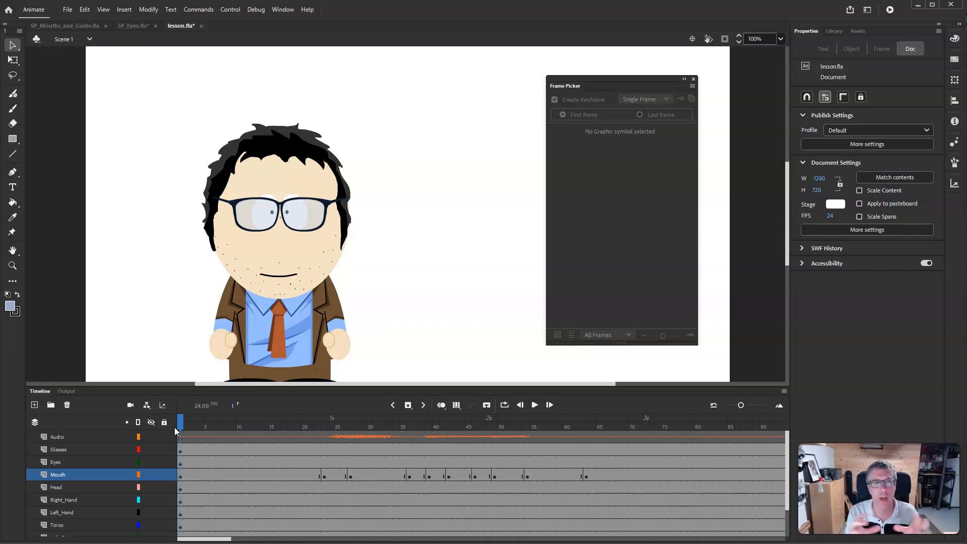
left_click(67, 9)
left_click(94, 102)
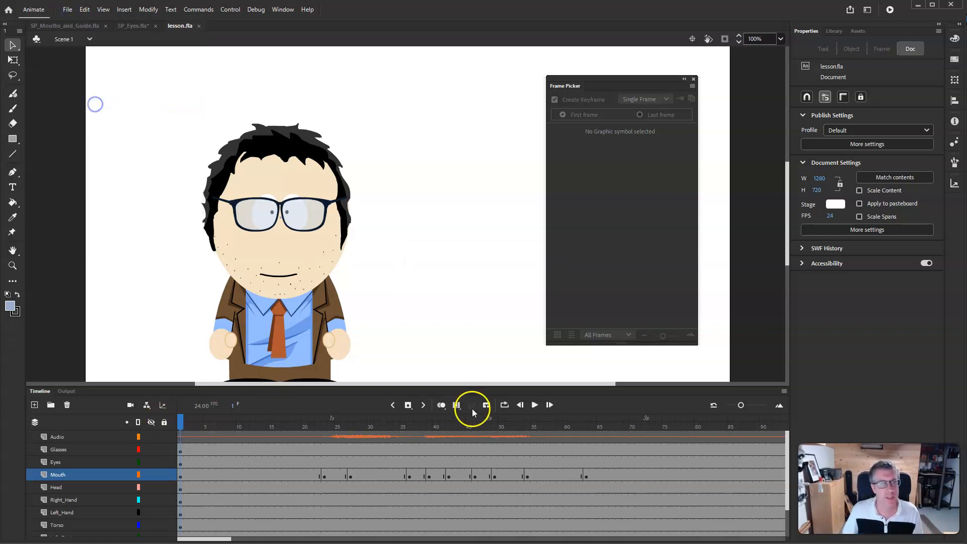
- Play the whole animation to review the lip-sync
left_click(535, 405)
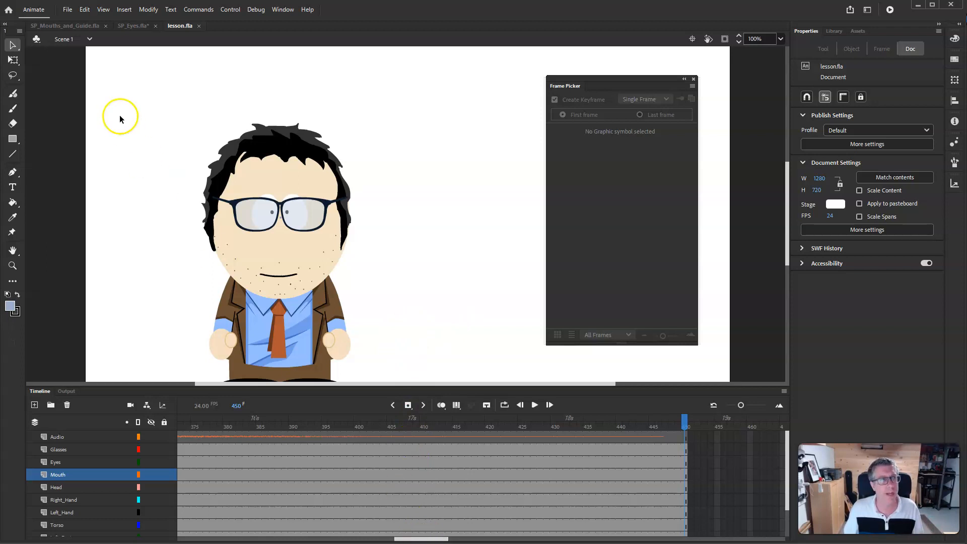
left_click(67, 9)
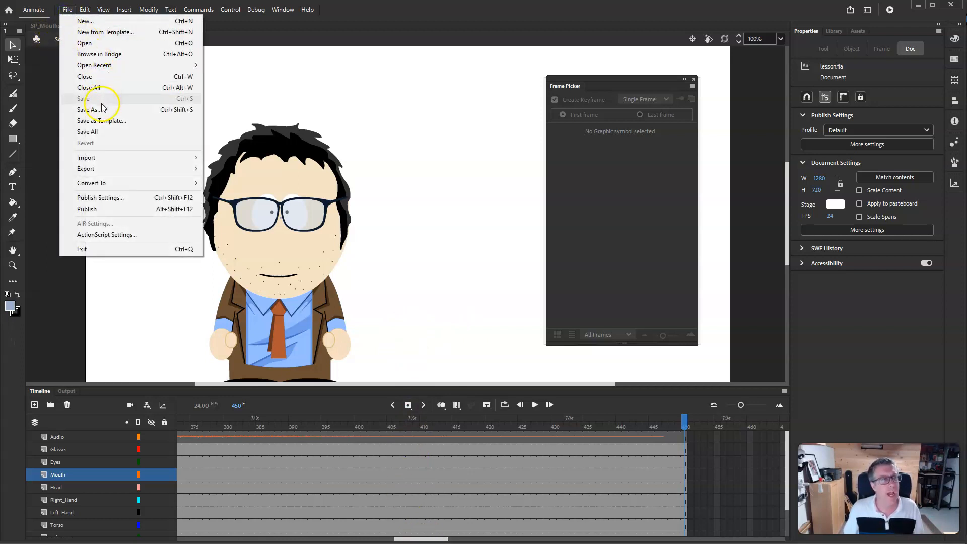
left_click(425, 41)
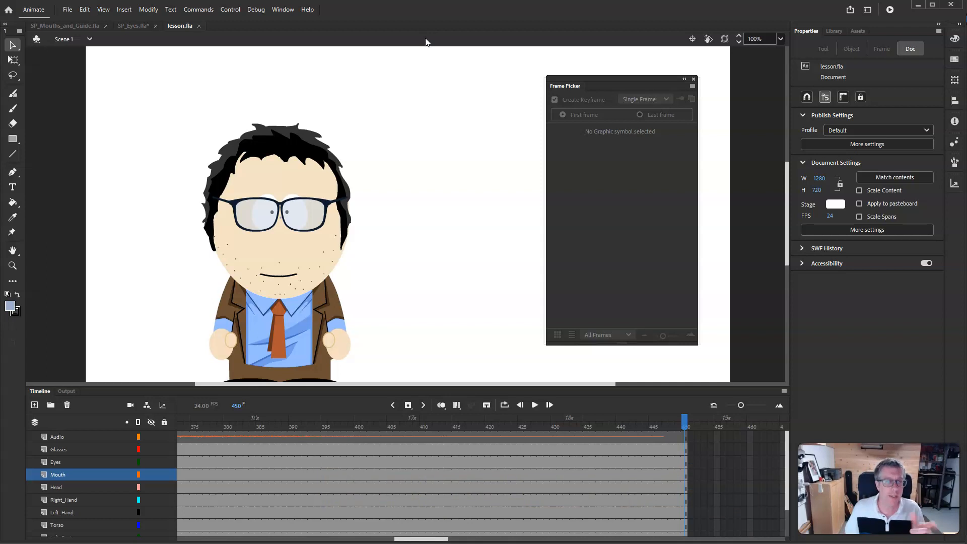
left_click(410, 60)
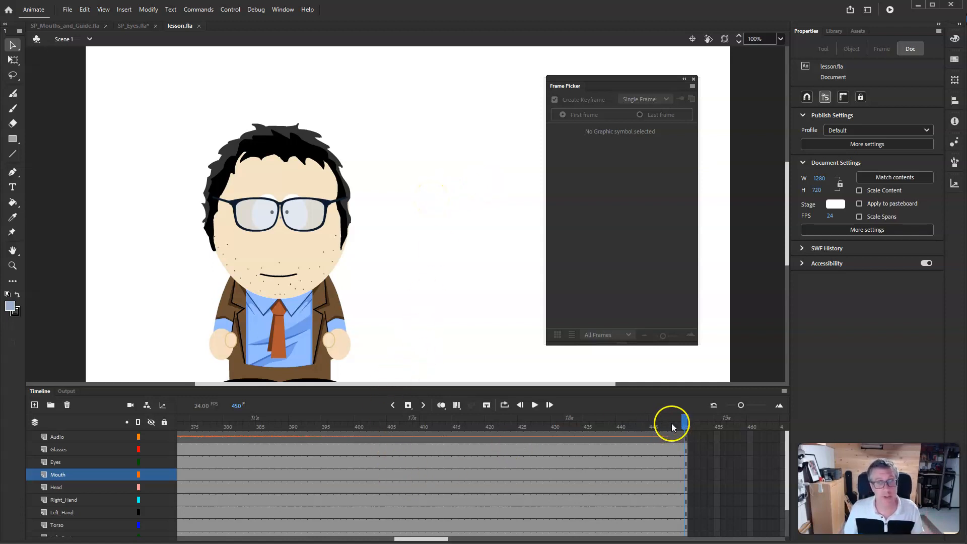
- Add a new layer at the bottom of the layer stack below Legs and name it Background
left_click_drag(684, 421, 33, 406)
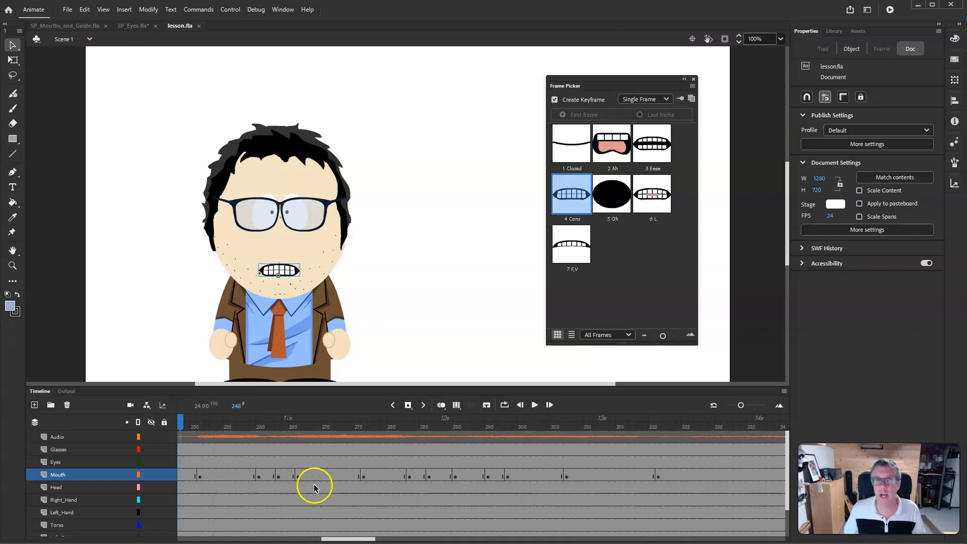
left_click_drag(350, 537, 205, 540)
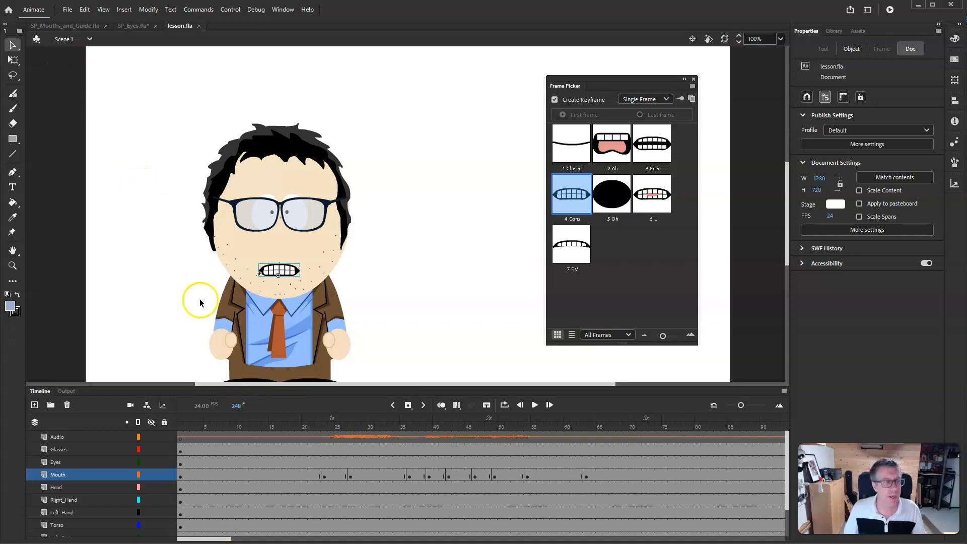
scroll(335, 483, "down", 3)
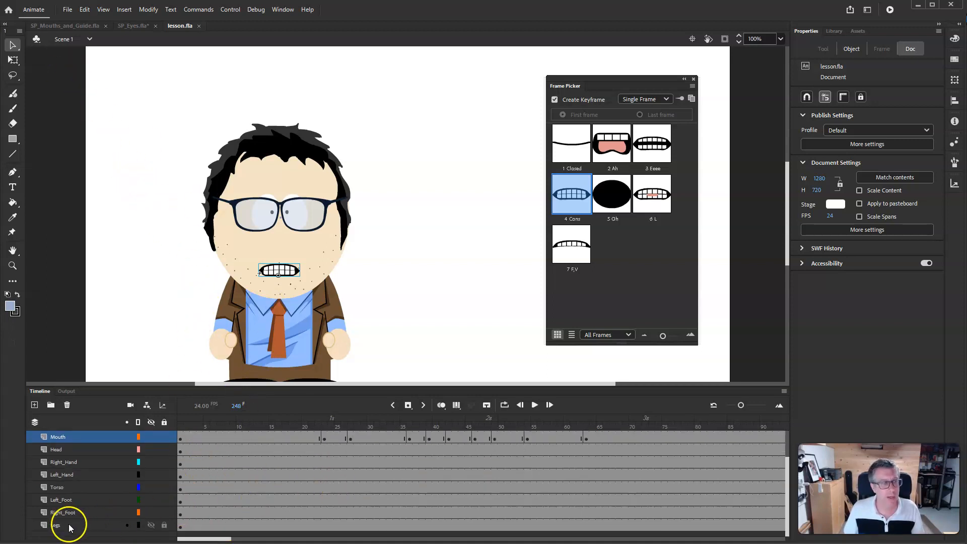
left_click(69, 527)
left_click(34, 405)
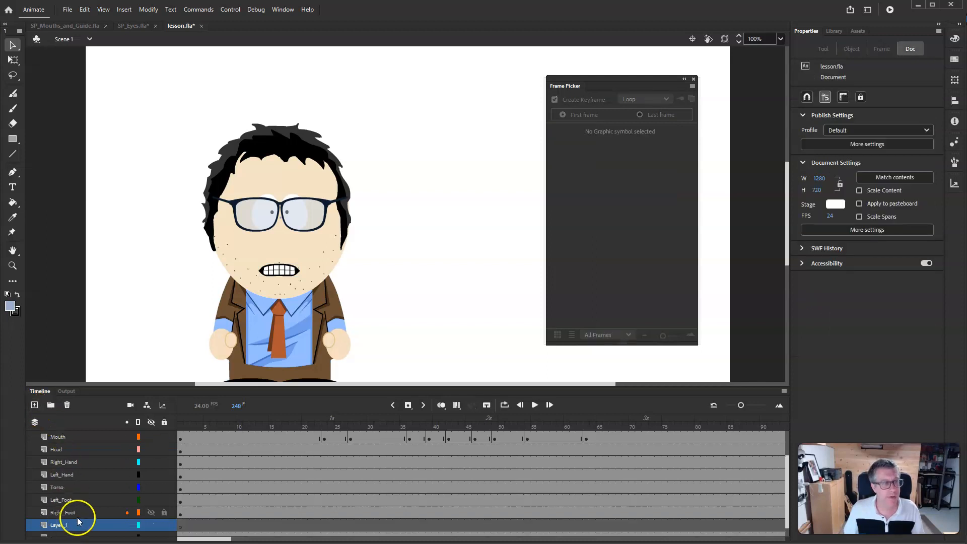
scroll(77, 517, "down", 1)
left_click_drag(68, 511, 65, 528)
double_click(64, 527)
type("Background")
key("Return")
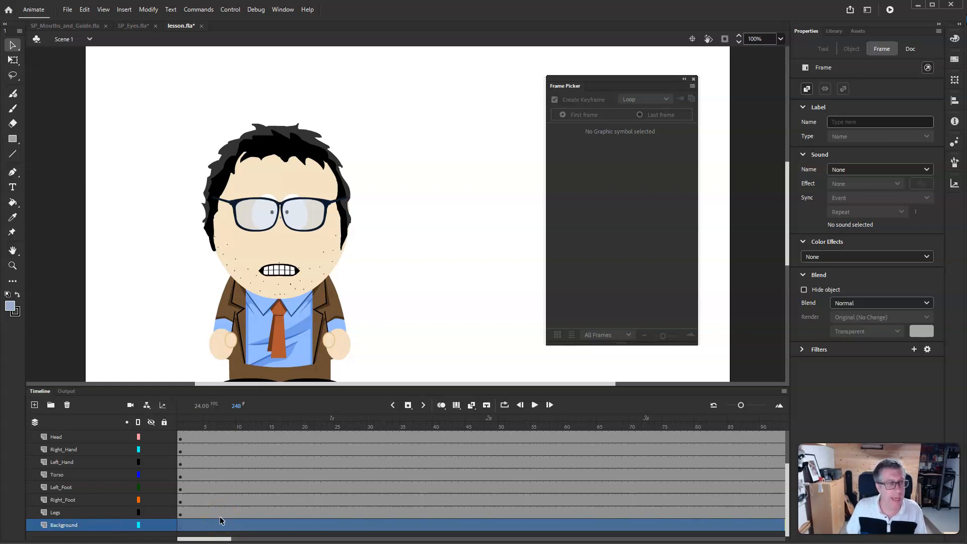
- Import POTA Background.png into frame 1 of the Background layer
left_click(182, 524)
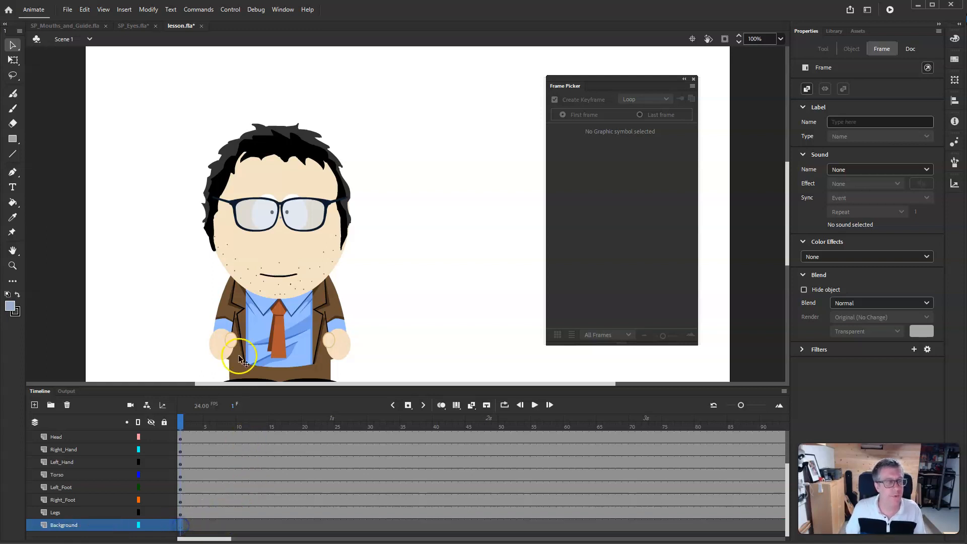
left_click(67, 10)
left_click(105, 156)
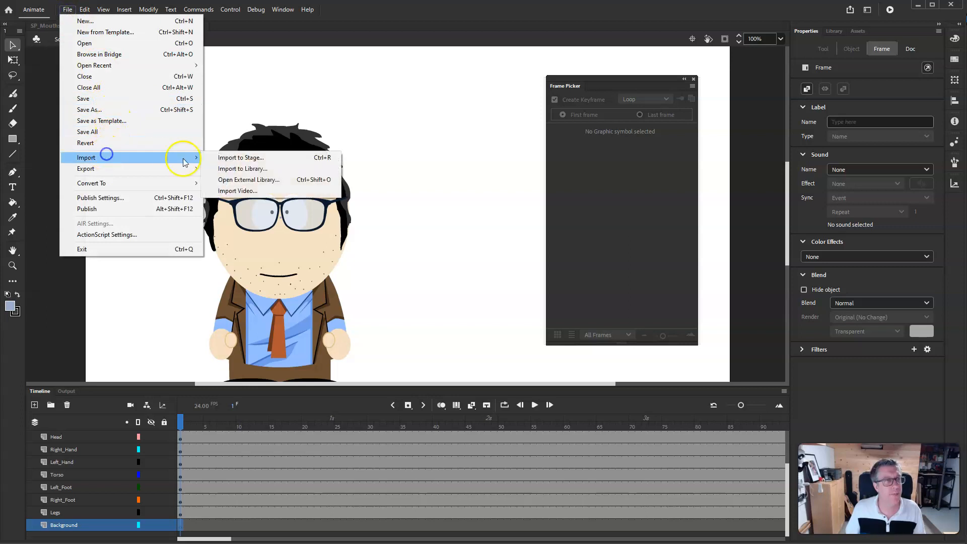
left_click(249, 167)
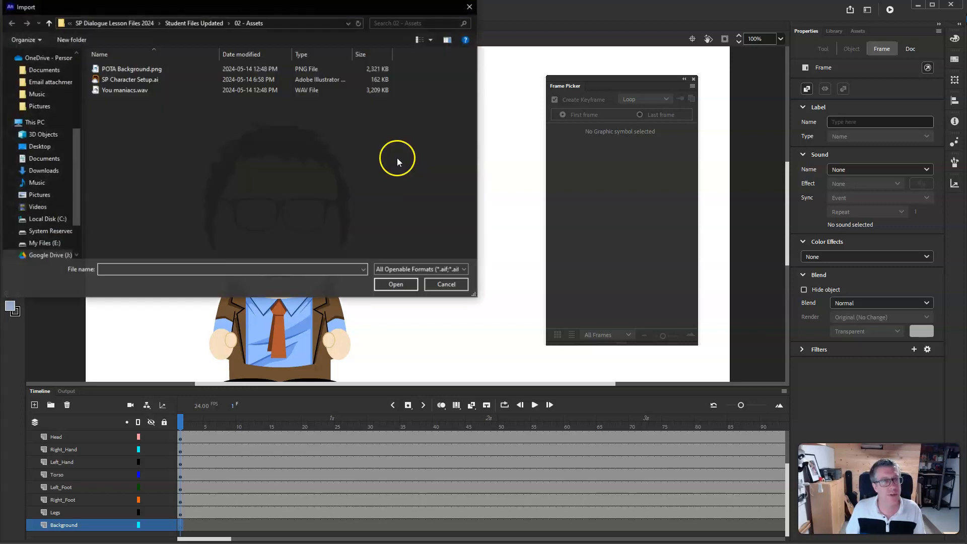
left_click(140, 69)
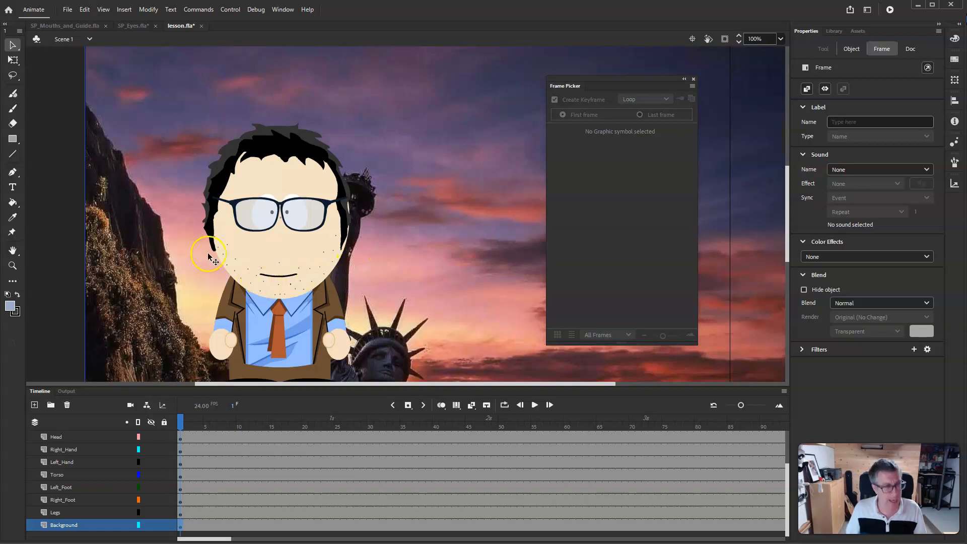
- Scale and reposition the background image with Free Transform to about 1404 × 1123 so it covers the stage
left_click(105, 261)
left_click(13, 265)
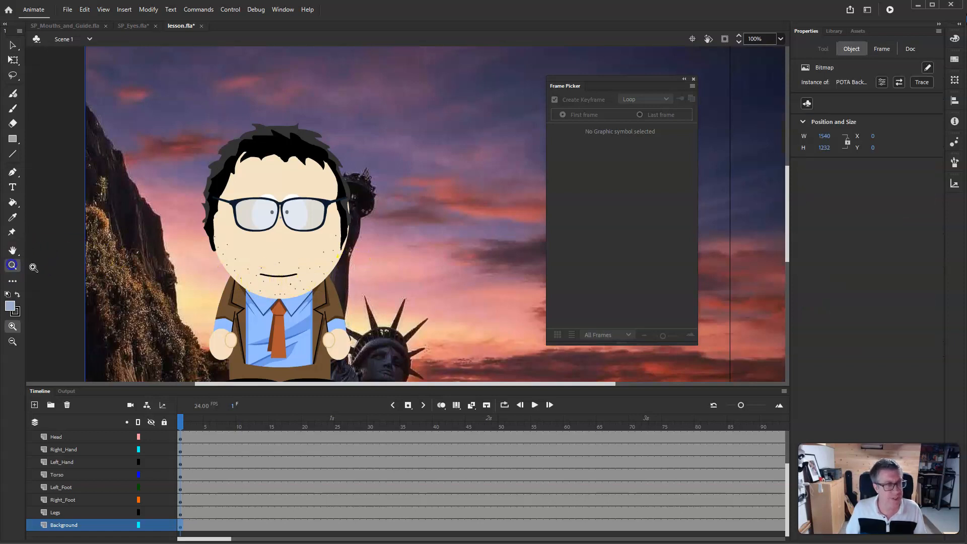
left_click(377, 236, "alt")
left_click(402, 239, "alt")
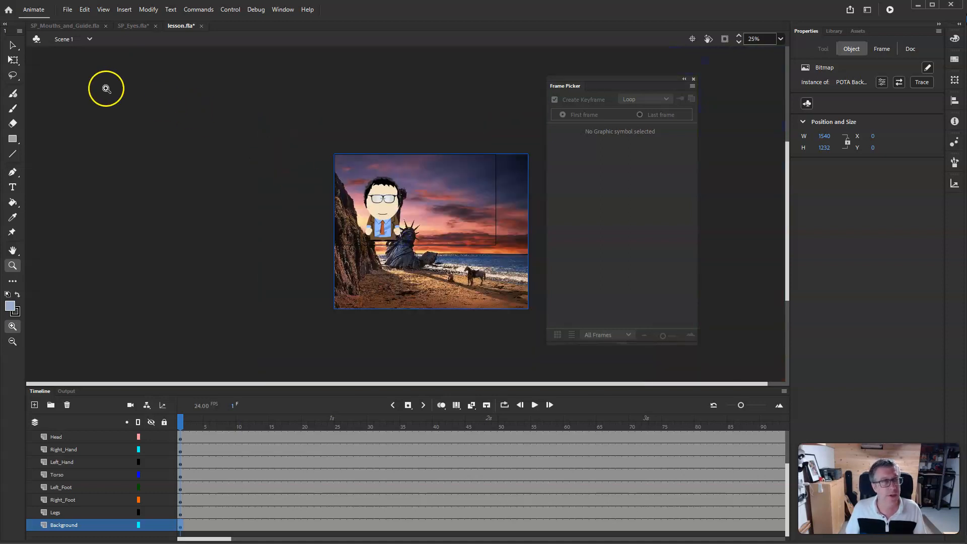
left_click(13, 45)
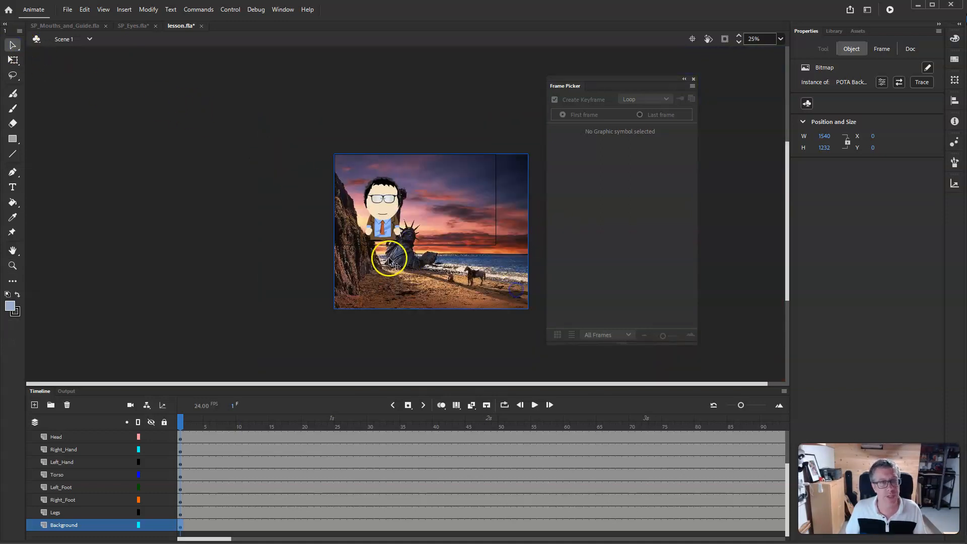
left_click(13, 60)
left_click_drag(528, 309, 475, 233)
left_click_drag(486, 126, 499, 117)
left_click_drag(473, 179, 472, 185)
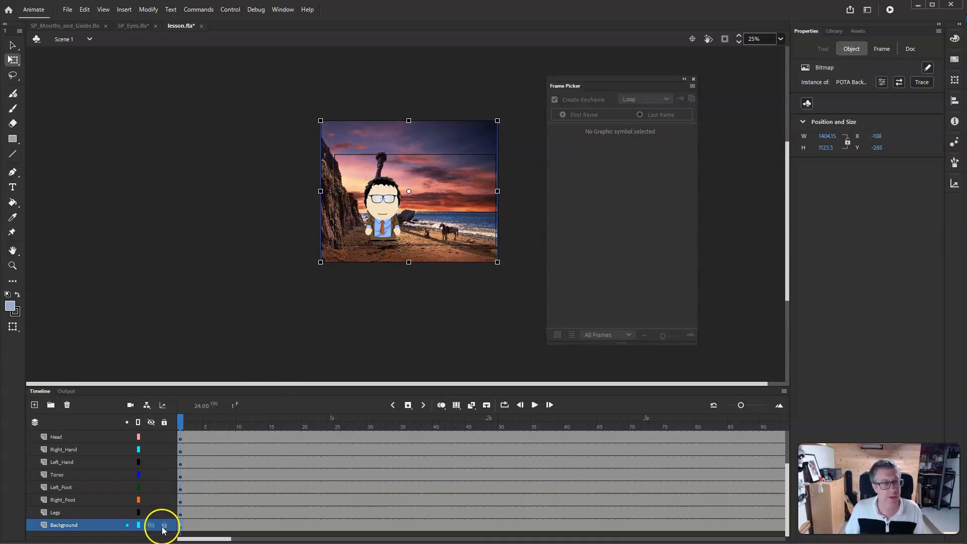
- Lock every layer except Torso
left_click(164, 525)
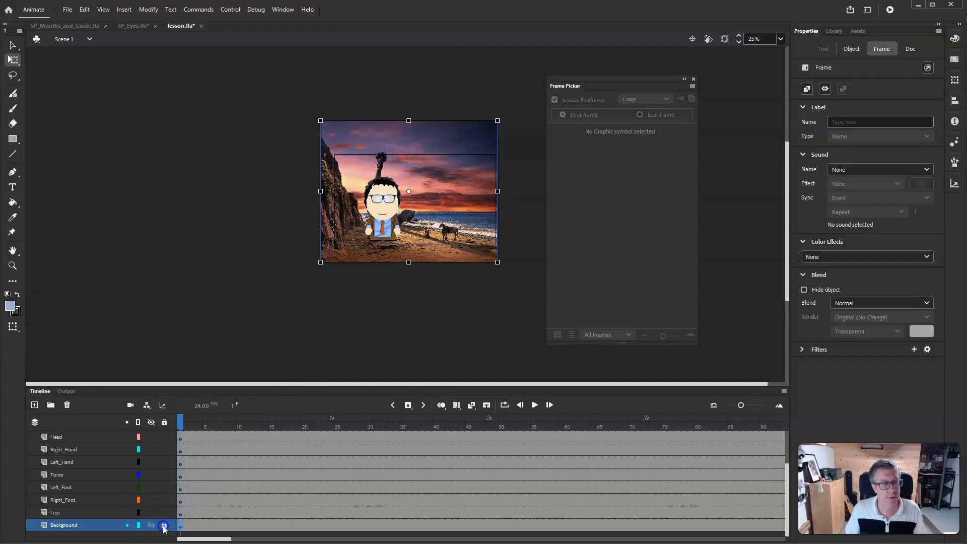
left_click(164, 422)
left_click(163, 475)
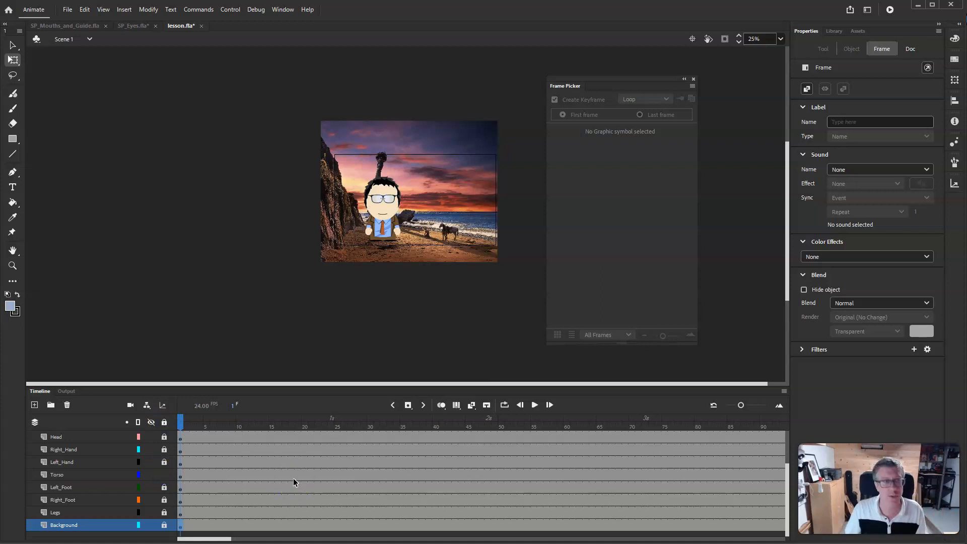
- Move the character on the Torso layer off the stage to the left, to about X -462
left_click(389, 225)
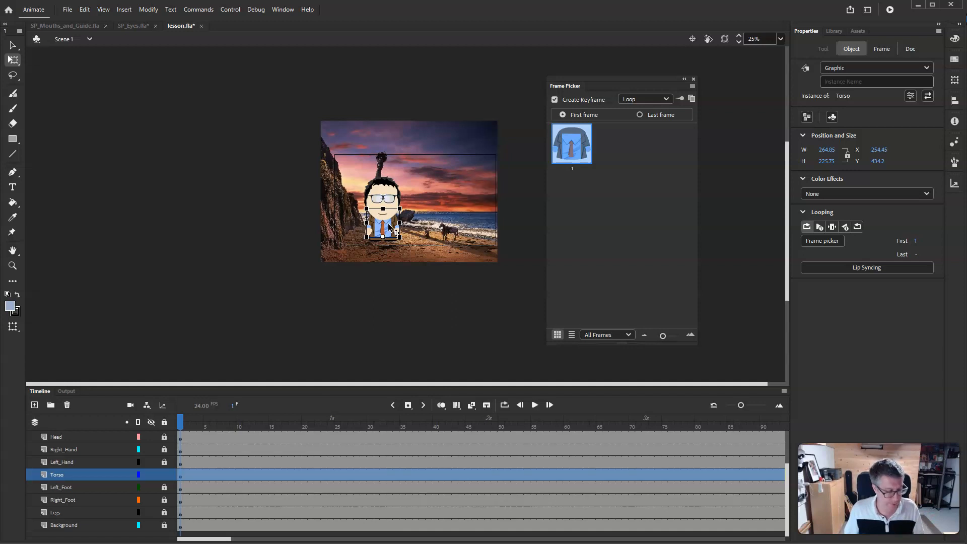
left_click_drag(386, 225, 301, 231)
- Insert a keyframe at frame 20 on the Torso layer and move the character onto the stage at about X 843
left_click_drag(225, 538, 266, 538)
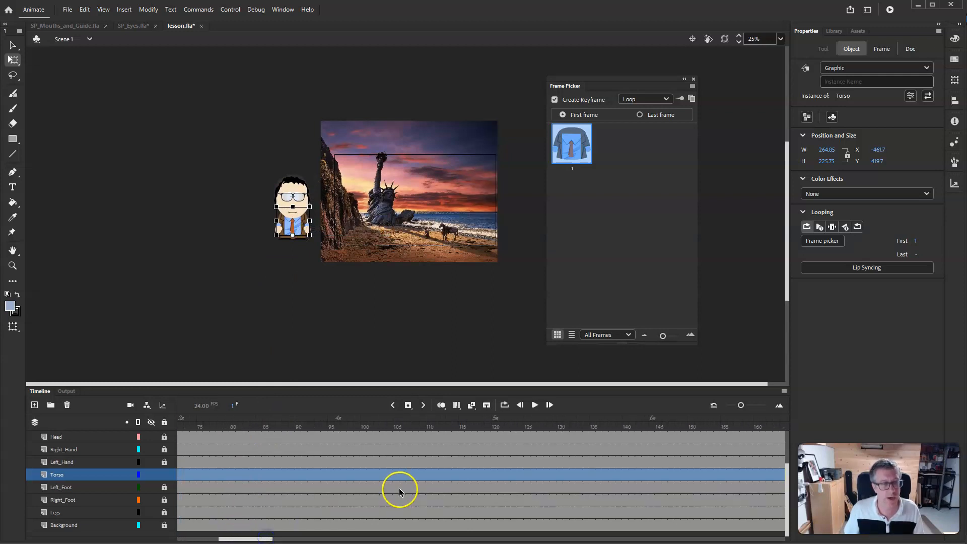
scroll(399, 492, "up", 2)
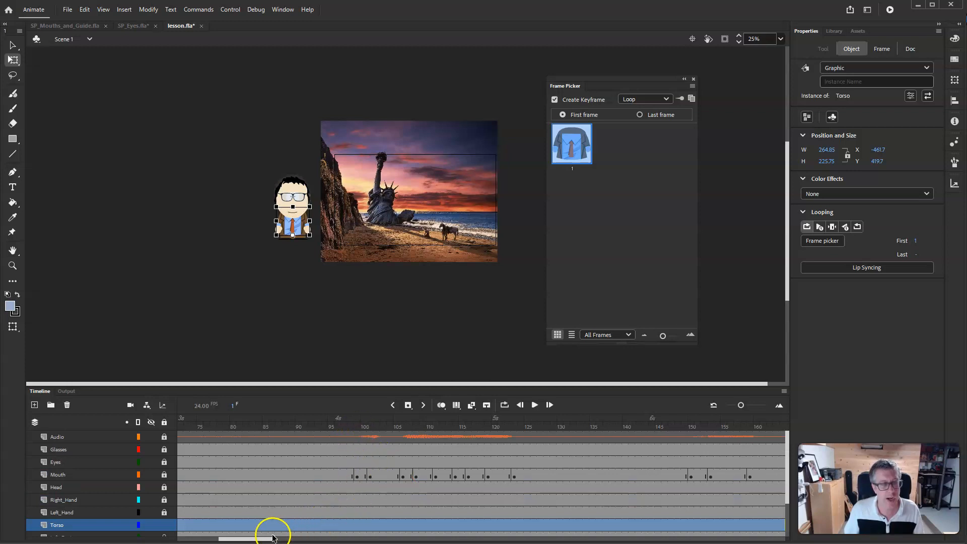
left_click_drag(265, 539, 215, 538)
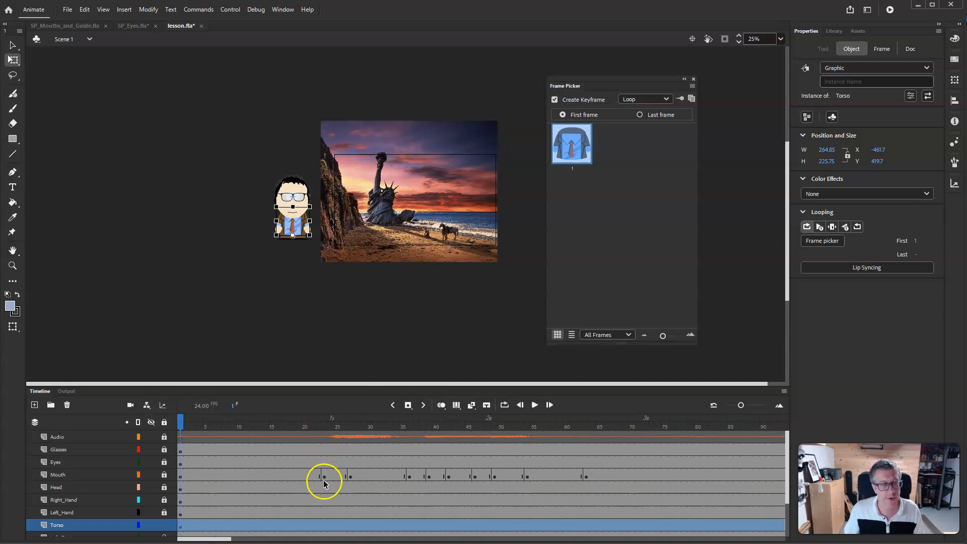
left_click(307, 526)
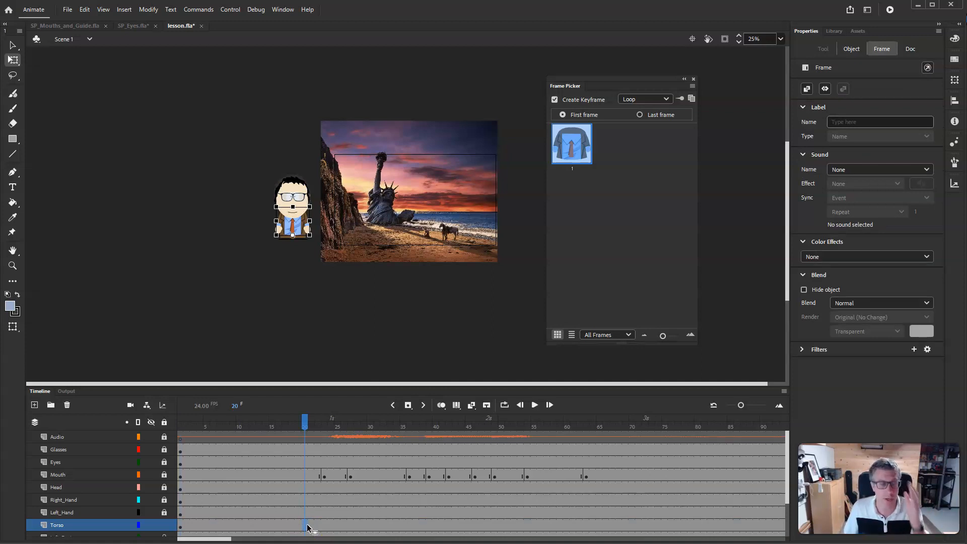
right_click(306, 526)
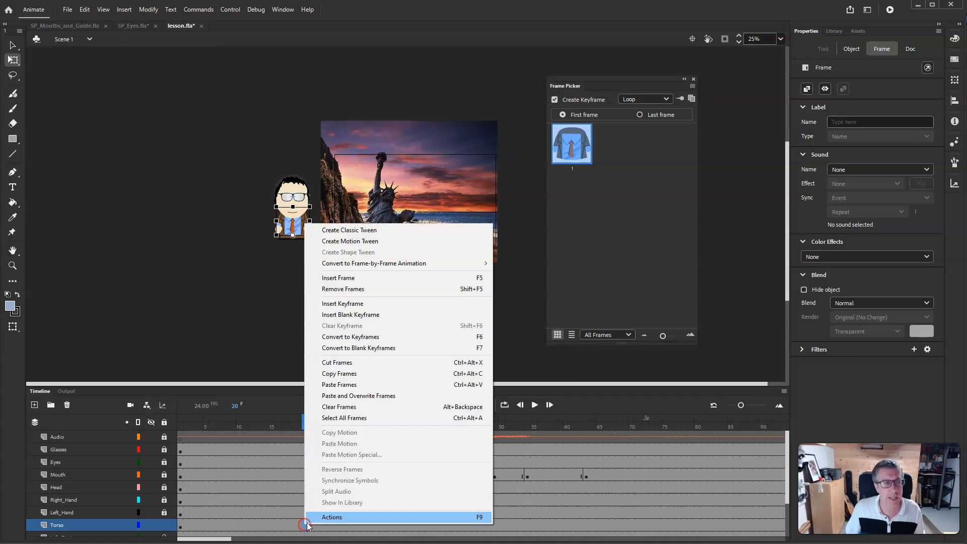
left_click(367, 306)
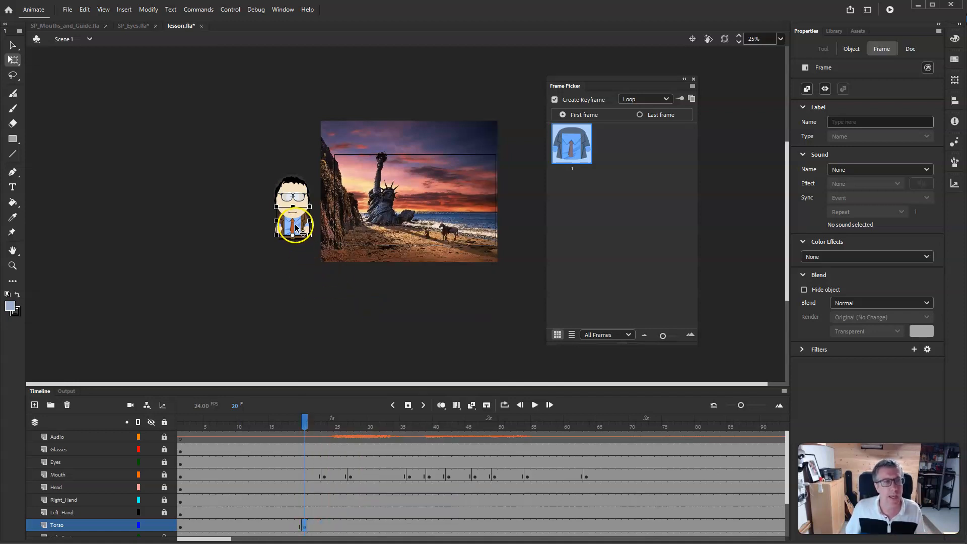
left_click_drag(295, 226, 461, 234)
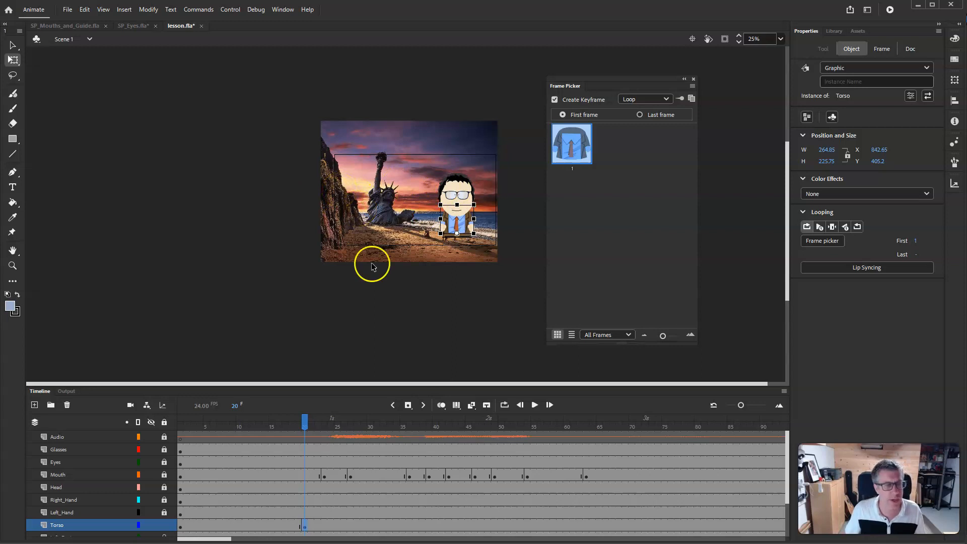
- Create a classic tween on the Torso layer between frame 1 and frame 20
right_click(234, 526)
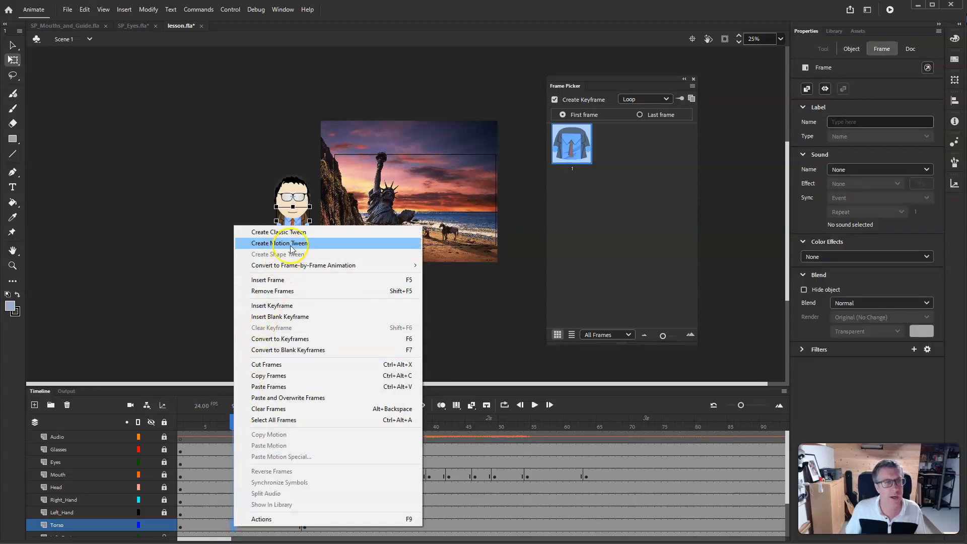
left_click(295, 235)
left_click_drag(233, 421, 303, 431)
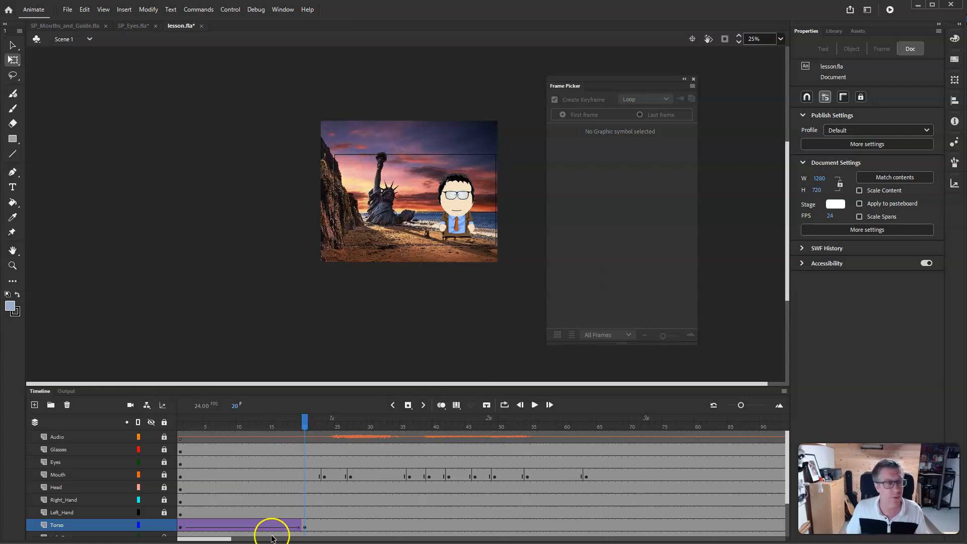
- Save the document
left_click(67, 9)
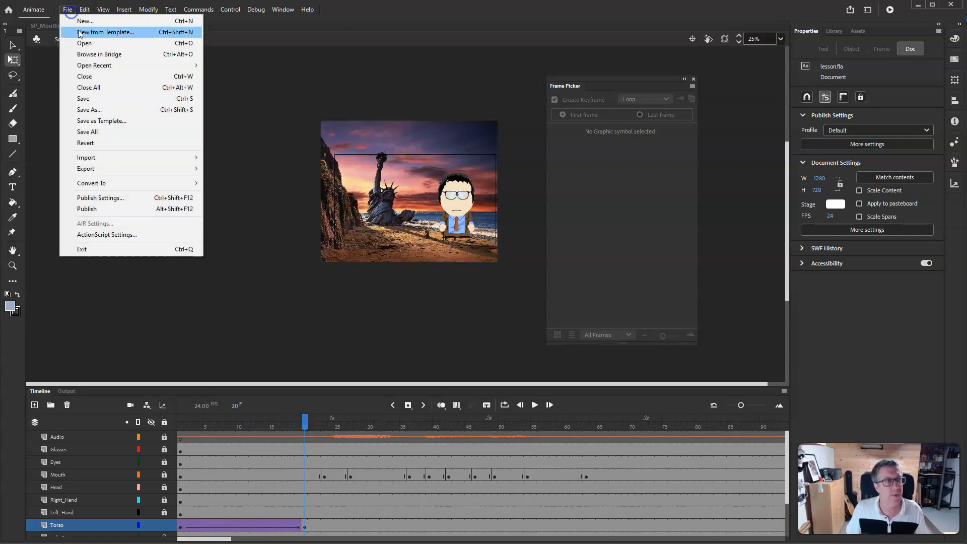
left_click(87, 97)
- Add a camera layer to the timeline
mouse_move(305, 420)
left_mouse_down()
mouse_move(180, 423)
mouse_move(316, 425)
left_mouse_up()
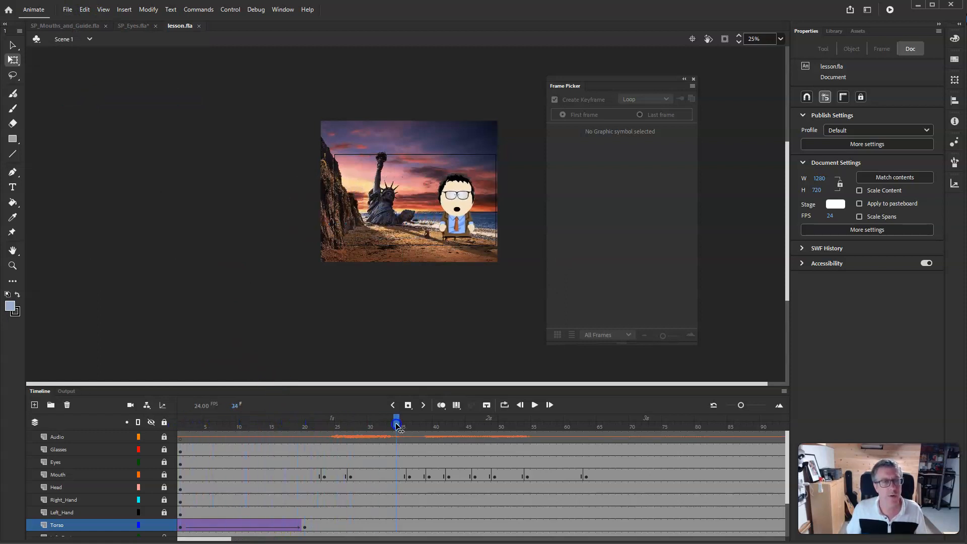
left_click_drag(579, 432, 177, 432)
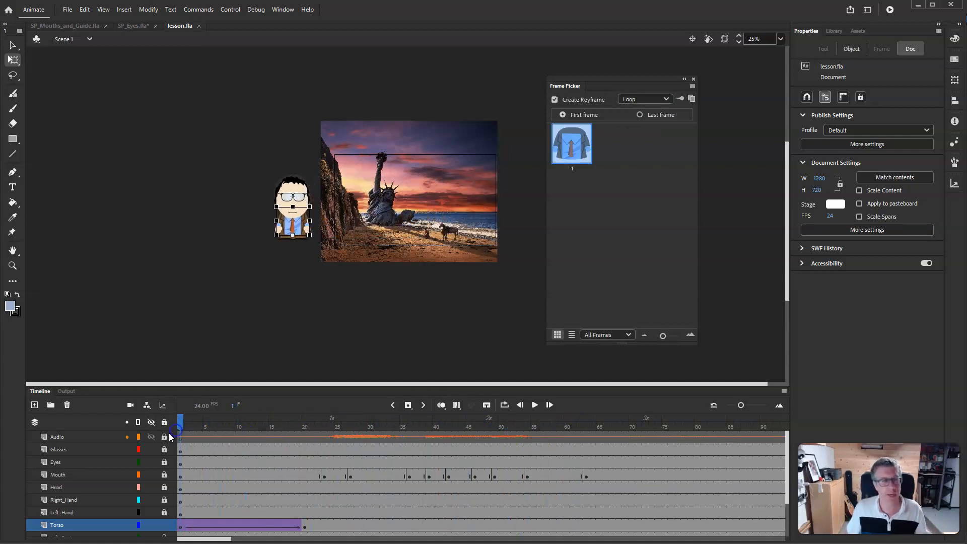
left_click(63, 434)
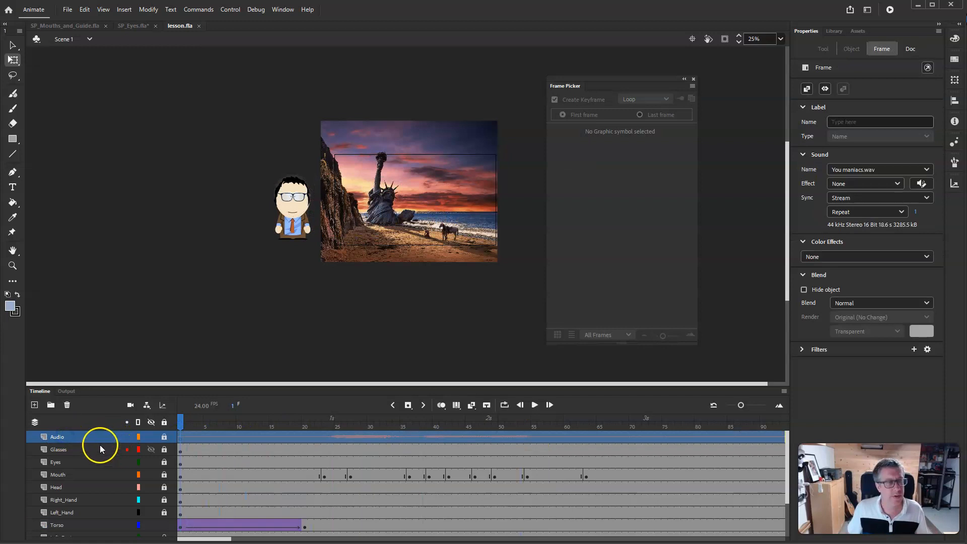
left_click(130, 405)
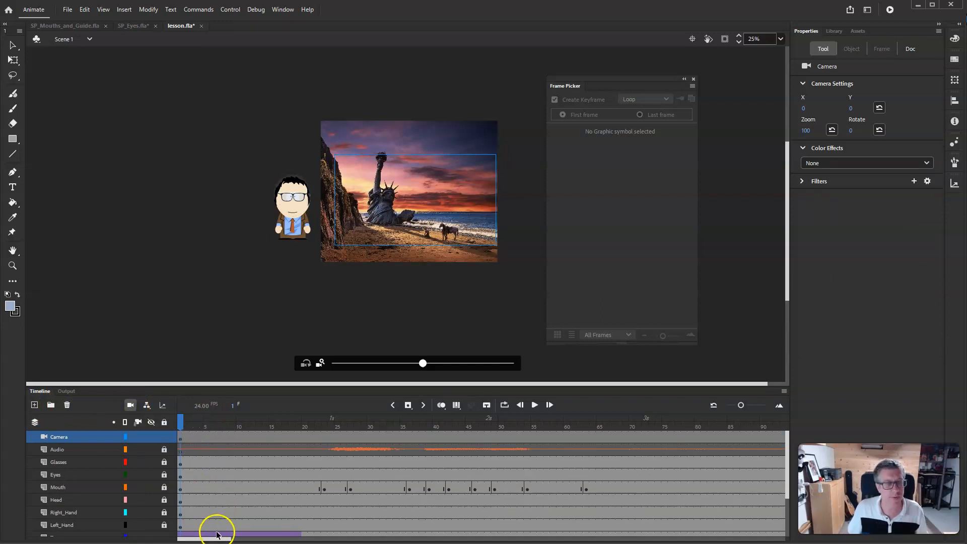
- Insert a keyframe on the Camera layer at frame 23
left_click(321, 437)
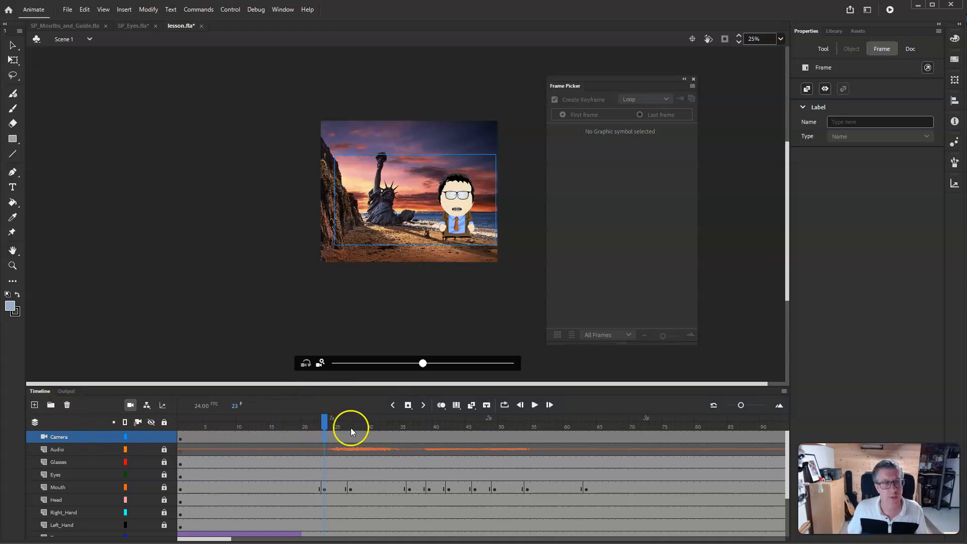
right_click(323, 437)
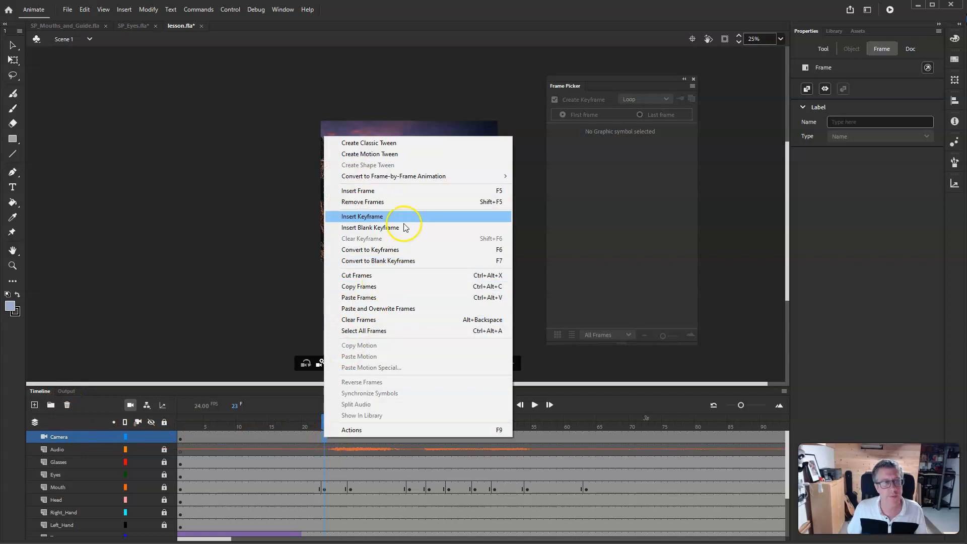
left_click(383, 220)
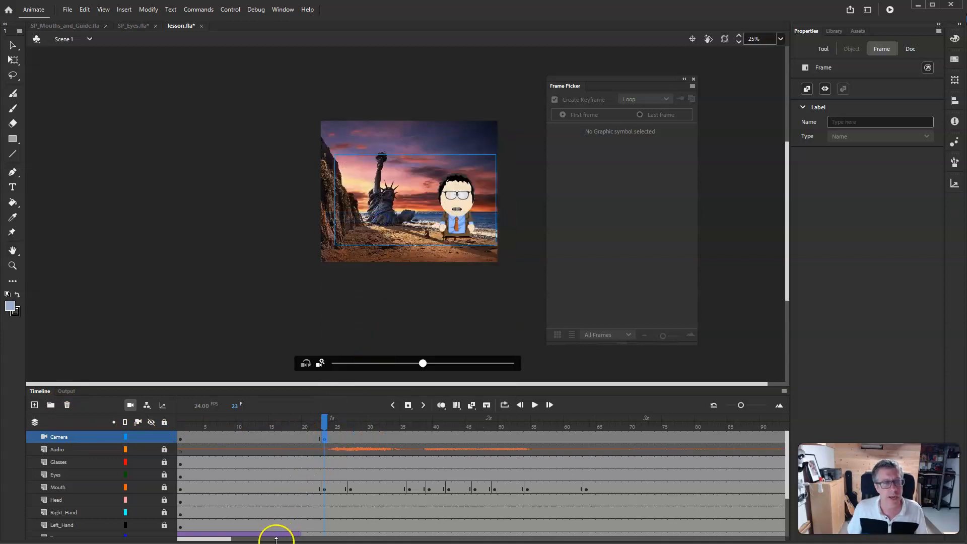
- Insert a keyframe on the Camera layer at frame 321
left_click_drag(222, 540, 385, 538)
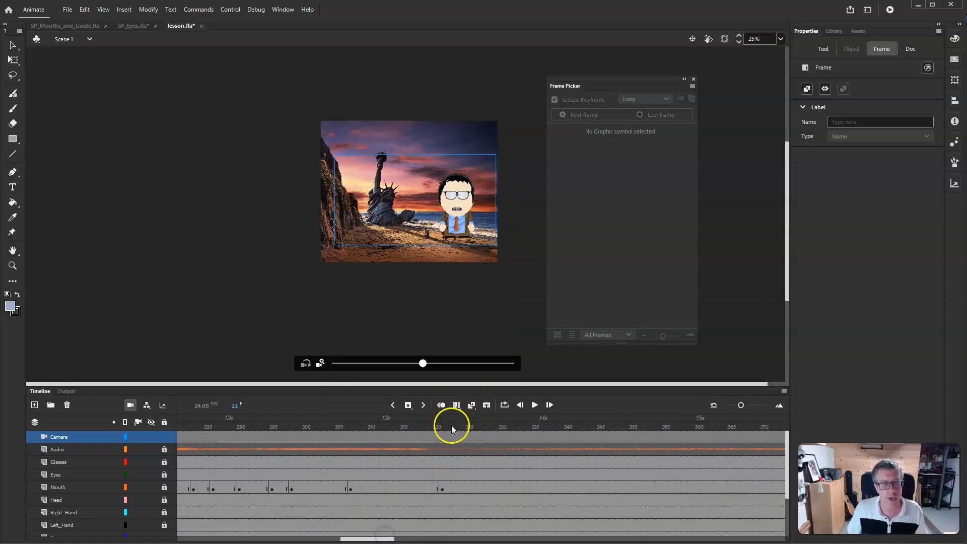
left_click(440, 437)
right_click(440, 437)
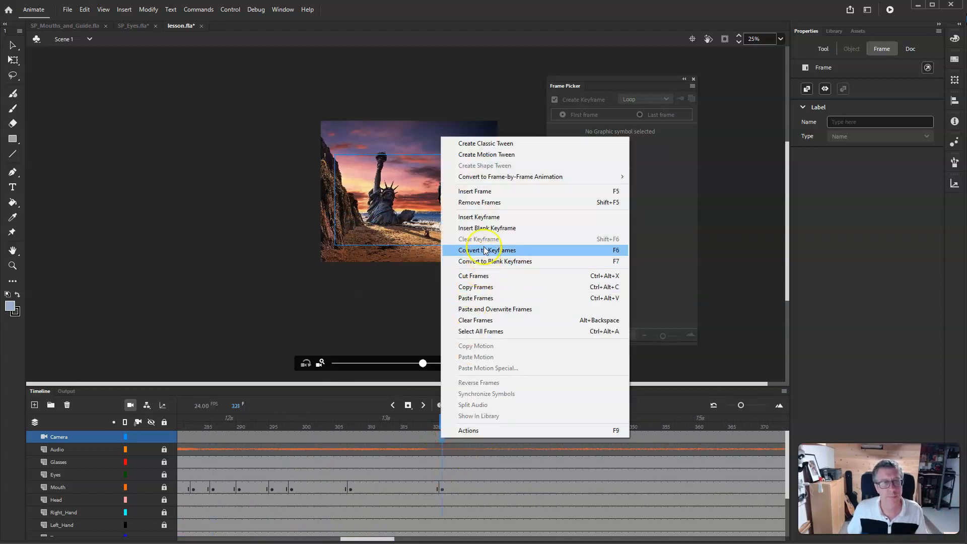
left_click(486, 222)
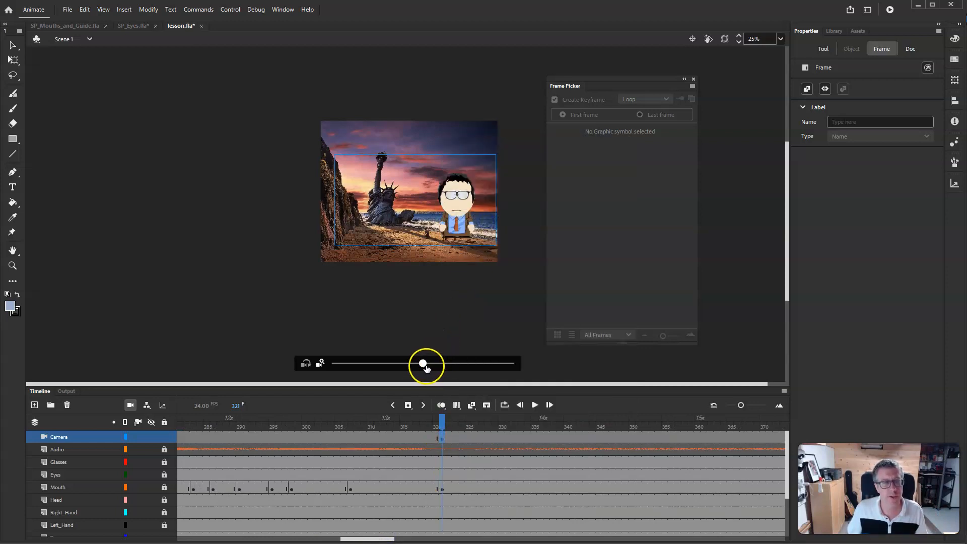
- At frame 321, zoom the camera to 200 and pan it to X -560, Y 56 to frame the character
left_click(423, 363)
left_click_drag(423, 363, 534, 358)
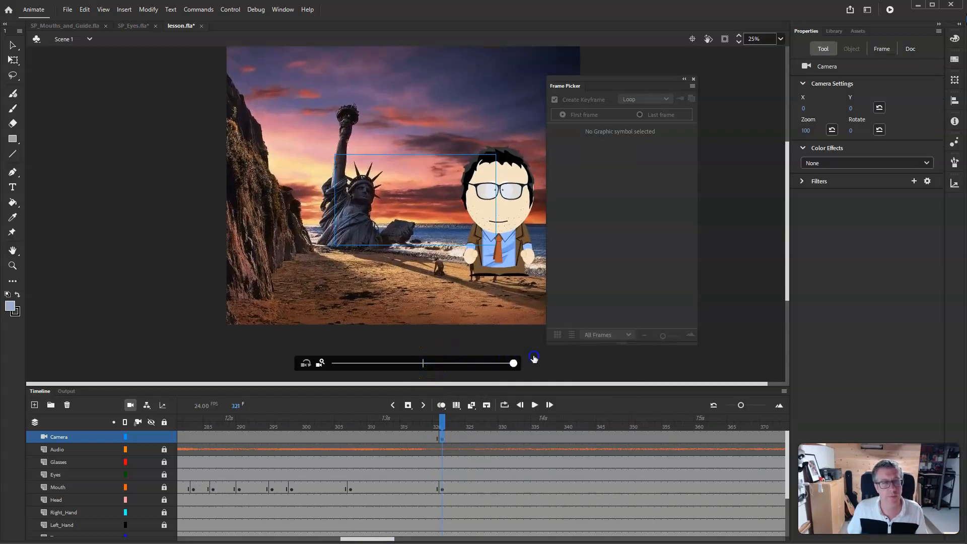
left_click_drag(494, 221, 554, 204)
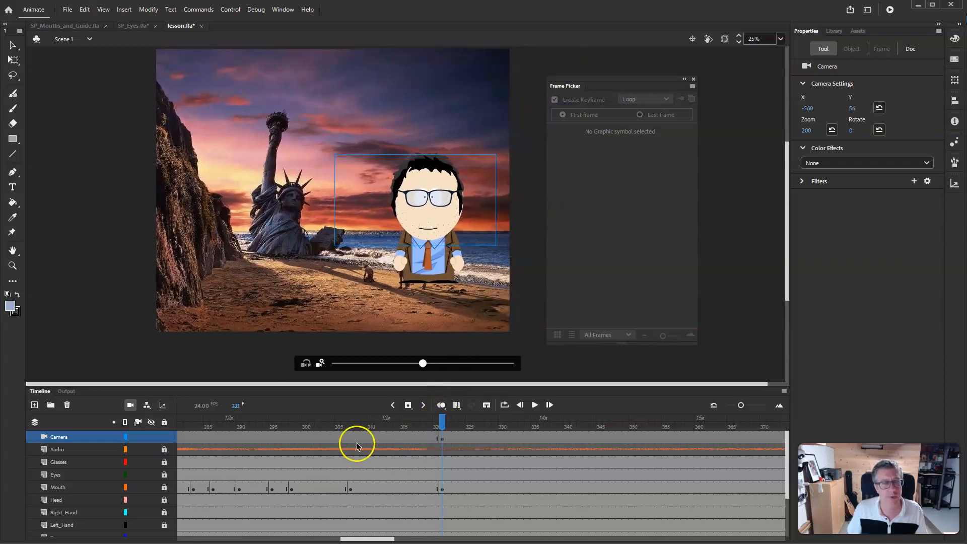
- Create a classic tween on the Camera layer between frames 23 and 321
left_click_drag(442, 424, 171, 432)
right_click(288, 441)
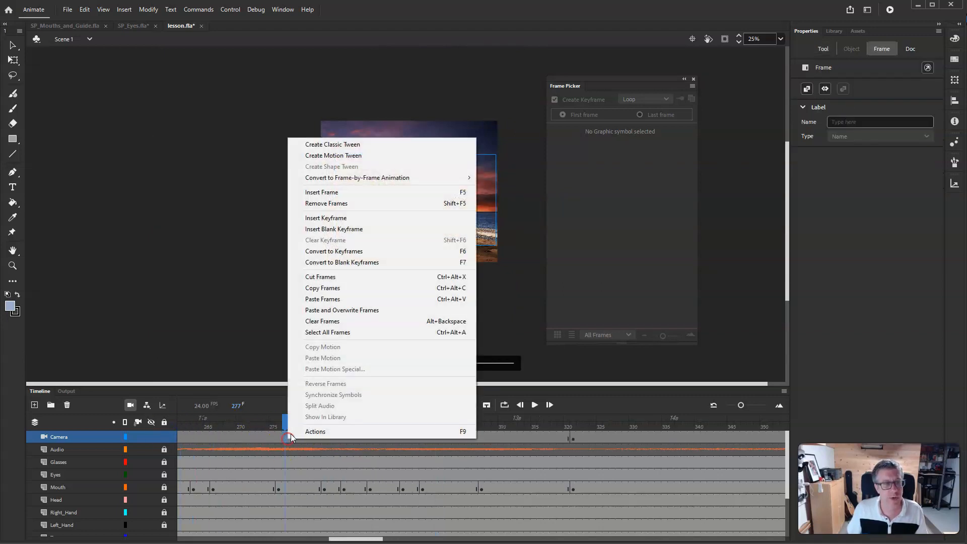
left_click(389, 159)
- Play the animation from frame 1 to review the walk-in and camera zoom
left_click_drag(360, 538, 209, 538)
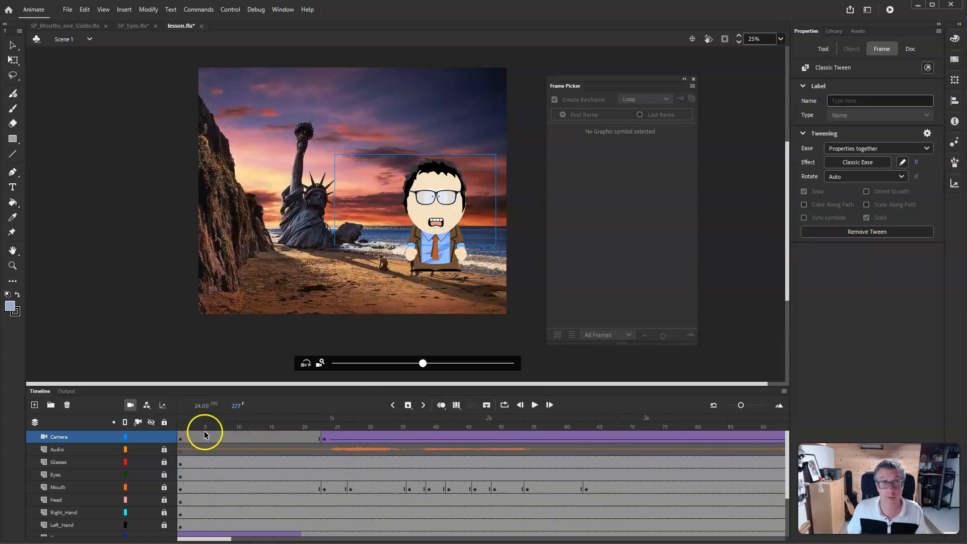
left_click_drag(195, 427, 173, 426)
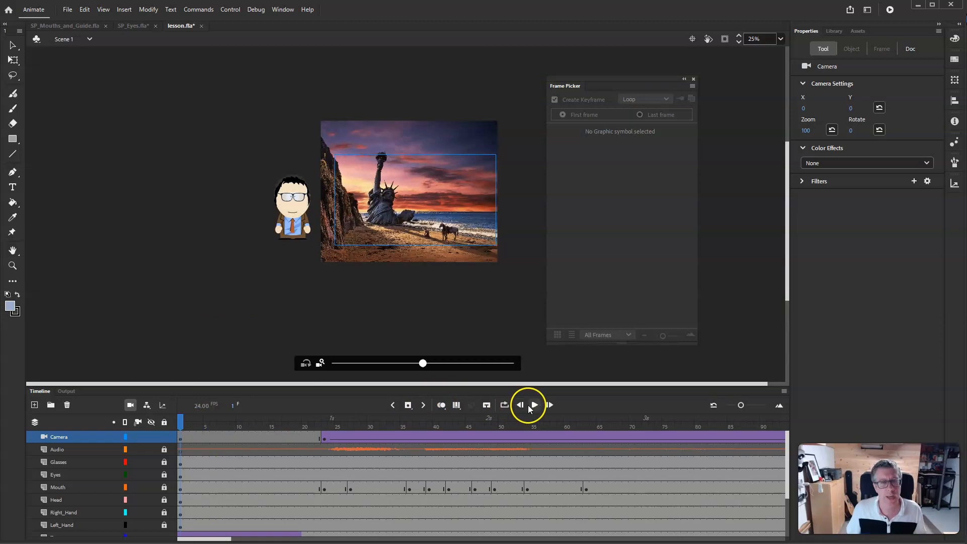
left_click(534, 405)
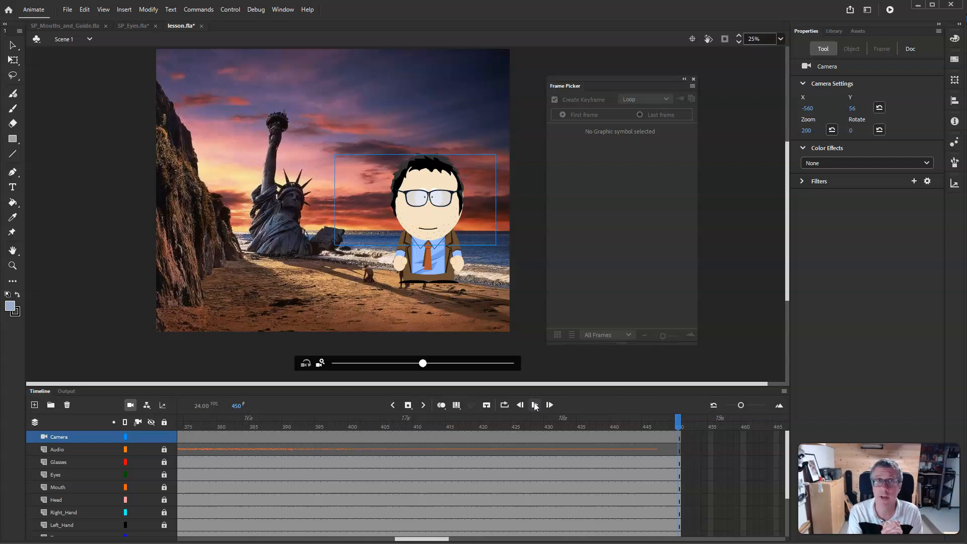
left_click(476, 431)
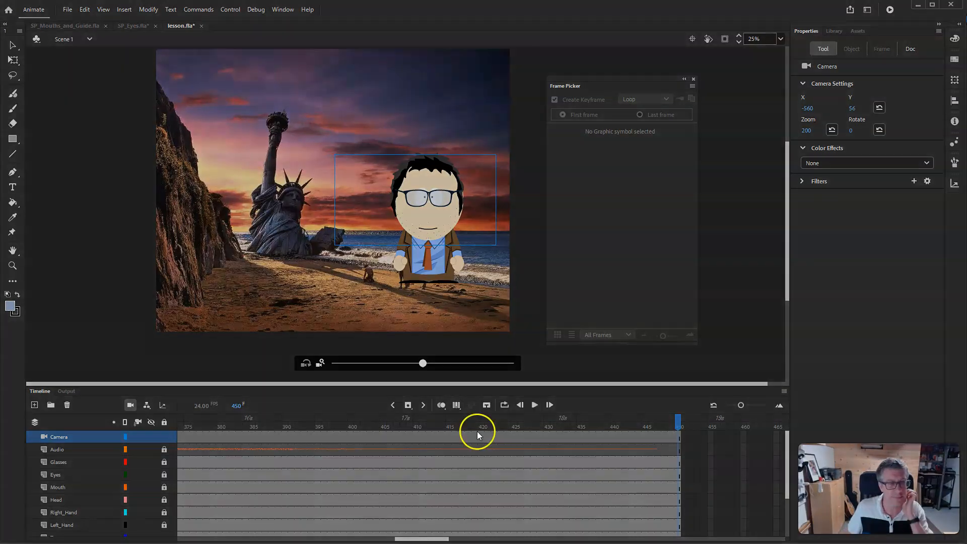